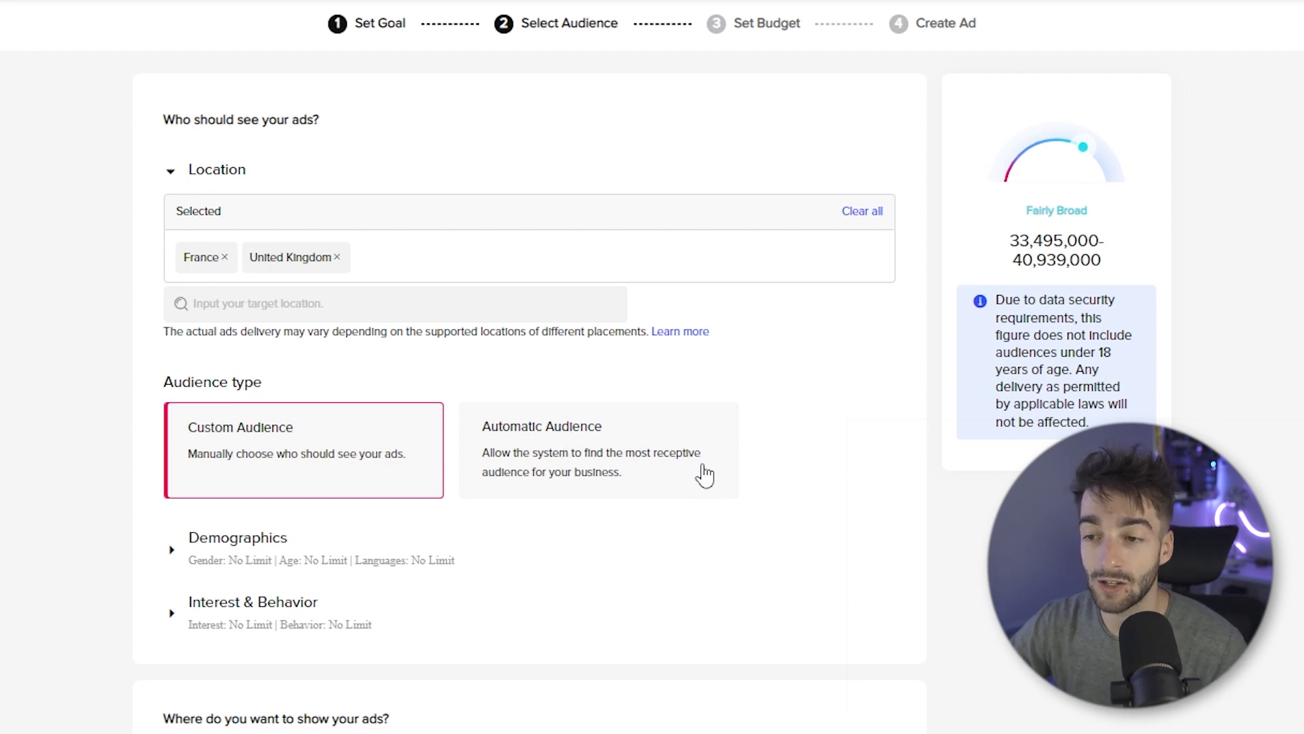
Step: Switch the audience type to Automatic Audience and back to Custom Audience, and expand the Demographics and Interest & Behavior settings
{"action": "left_click", "coordinate": [661, 470]}
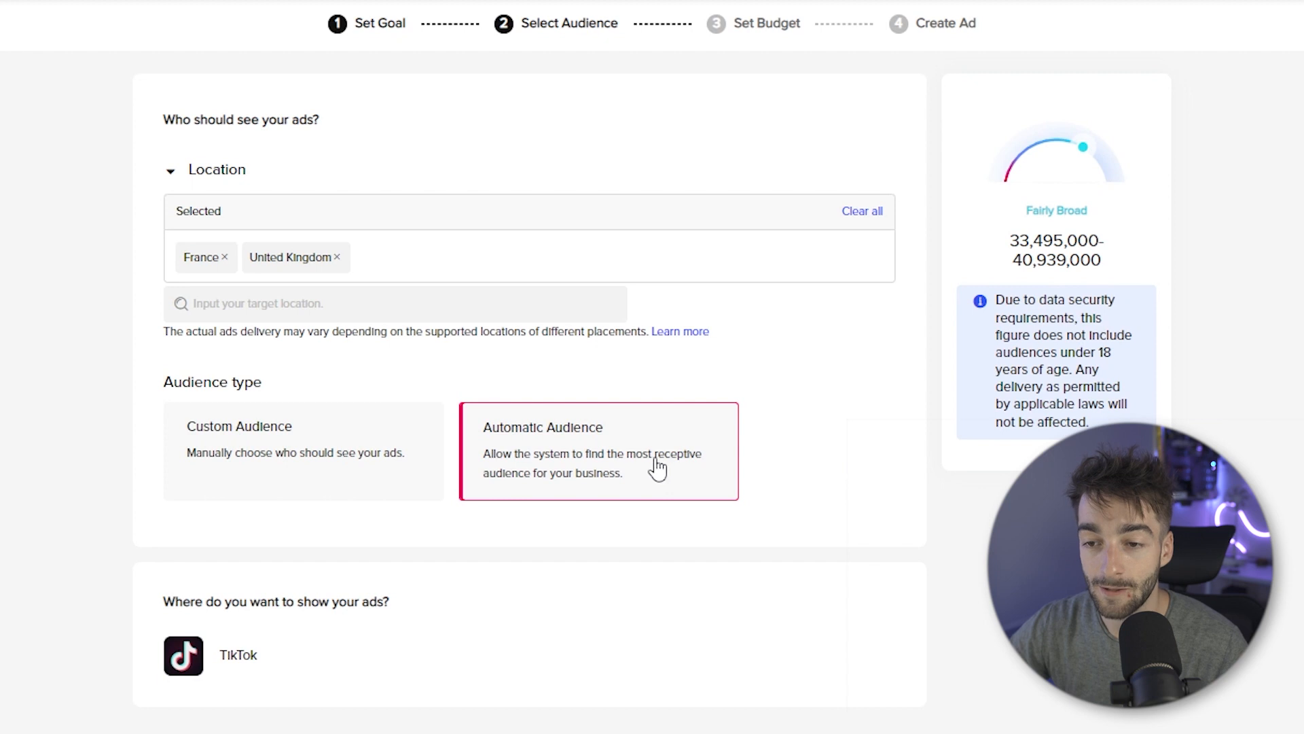
{"action": "left_click", "coordinate": [314, 452]}
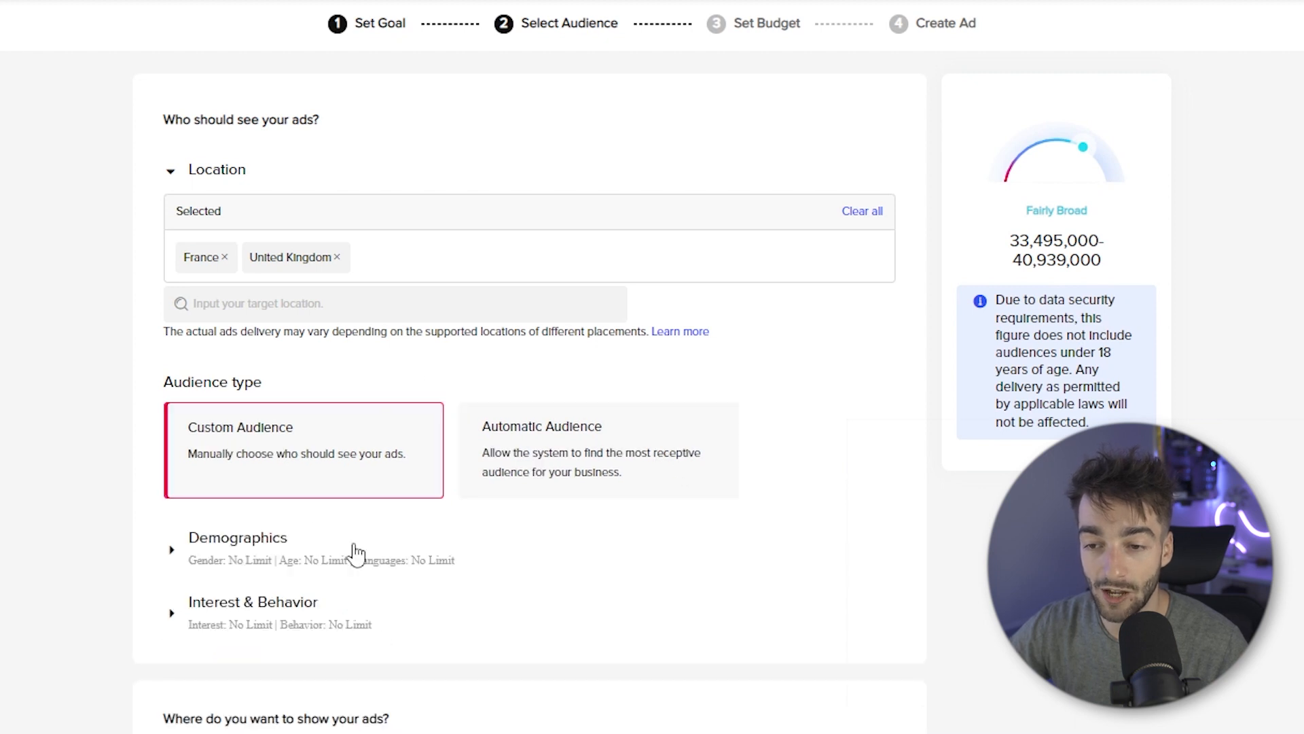
{"action": "scroll", "coordinate": [272, 544], "scroll_direction": "down", "scroll_amount": 1}
{"action": "left_click", "coordinate": [174, 520]}
{"action": "scroll", "coordinate": [178, 475], "scroll_direction": "down", "scroll_amount": 5}
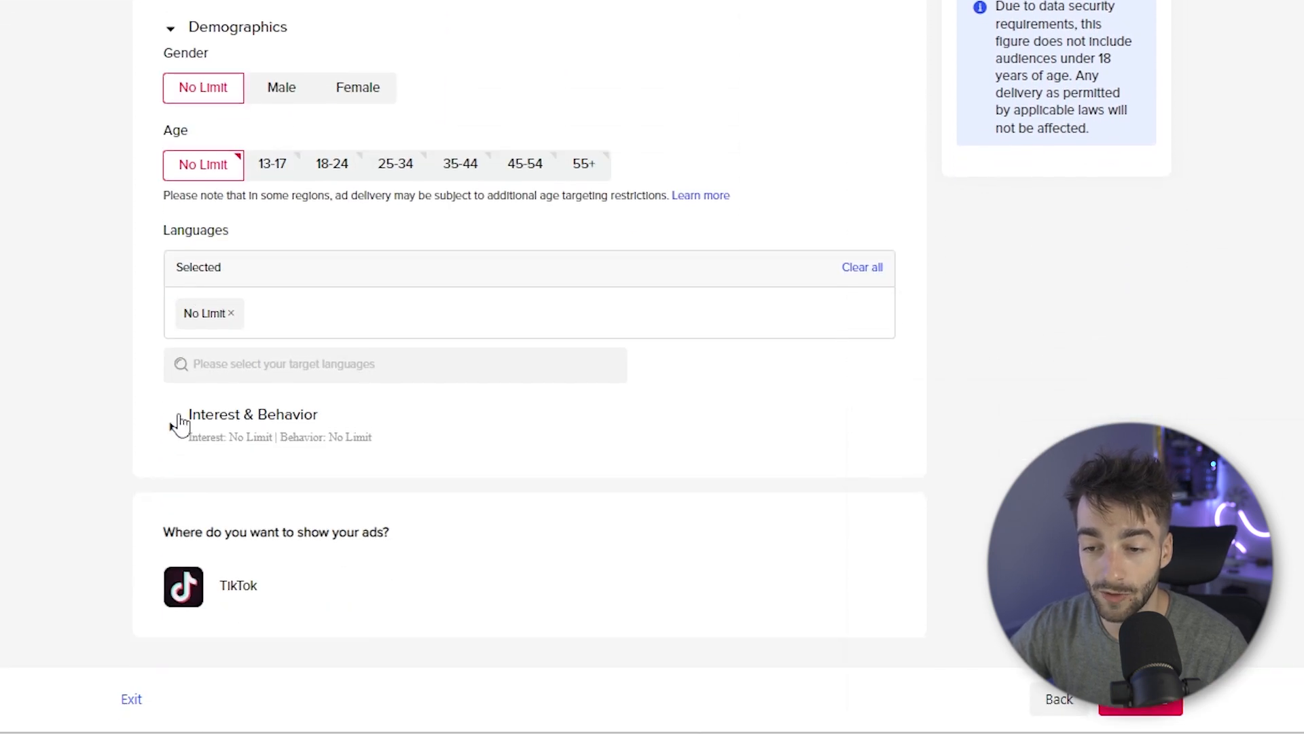
{"action": "left_click", "coordinate": [178, 430]}
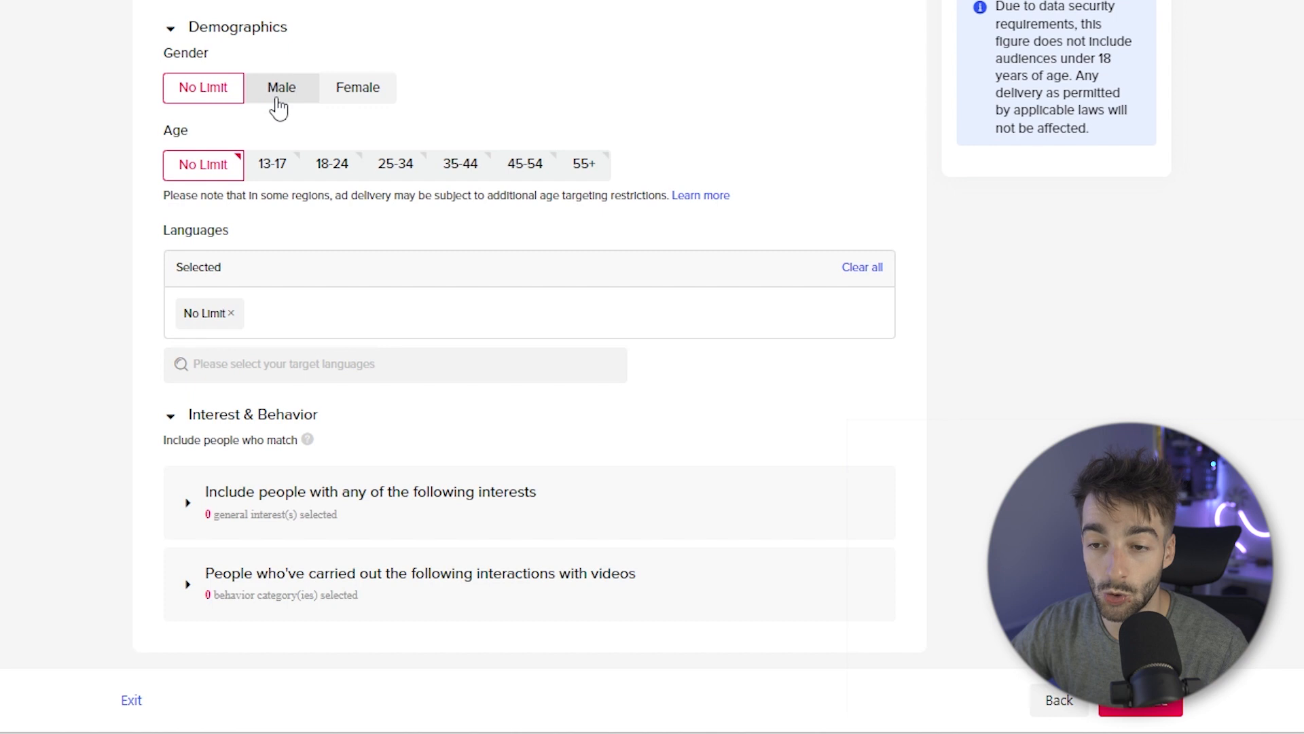
Step: Expand the interest targeting and video interaction targeting sections under Interest & Behavior
{"action": "scroll", "coordinate": [277, 130], "scroll_direction": "down", "scroll_amount": 3}
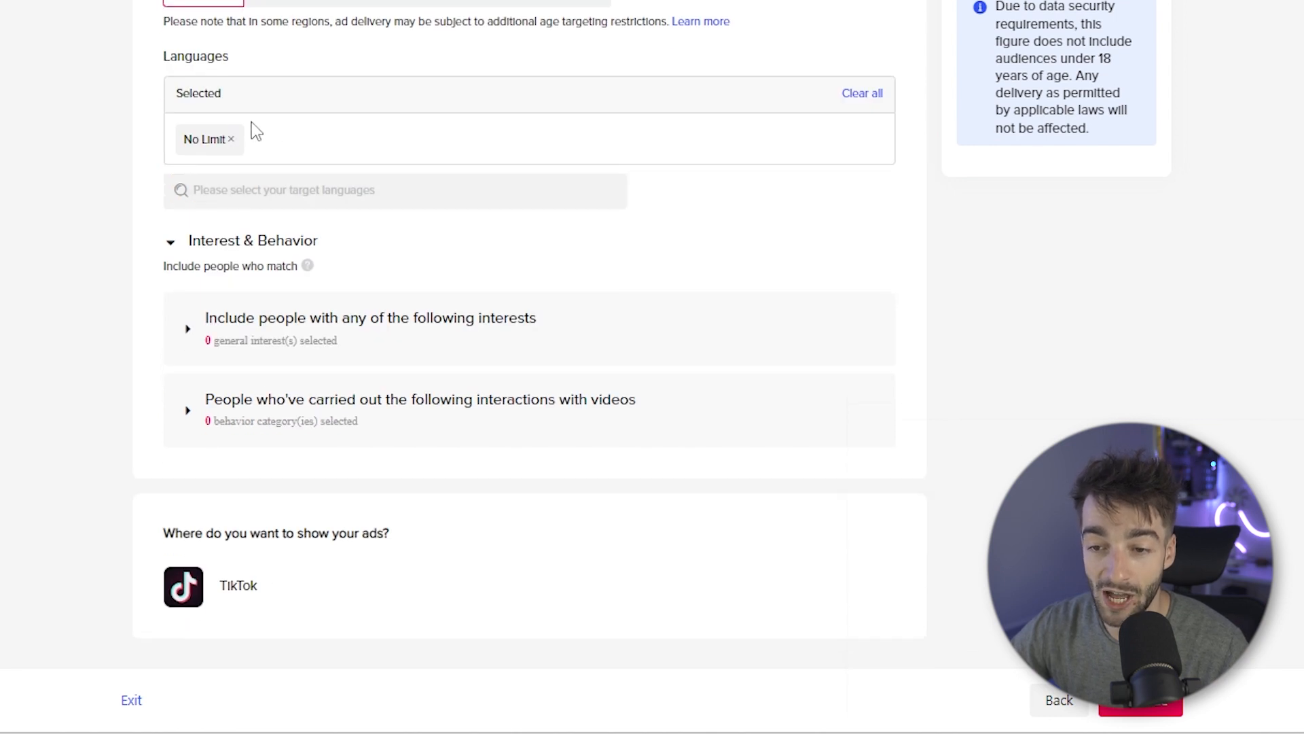
{"action": "left_click", "coordinate": [188, 331]}
{"action": "scroll", "coordinate": [292, 272], "scroll_direction": "down", "scroll_amount": 1}
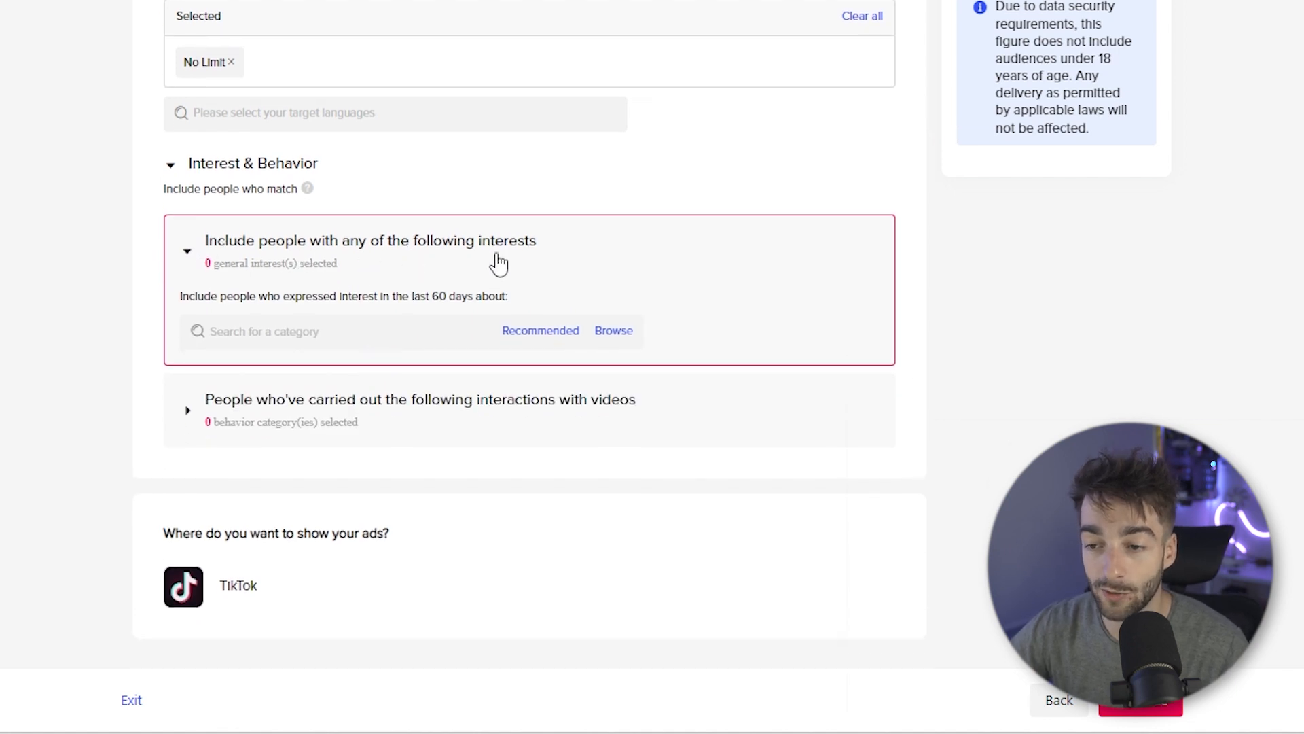
{"action": "left_click", "coordinate": [201, 416]}
{"action": "scroll", "coordinate": [285, 380], "scroll_direction": "down", "scroll_amount": 3}
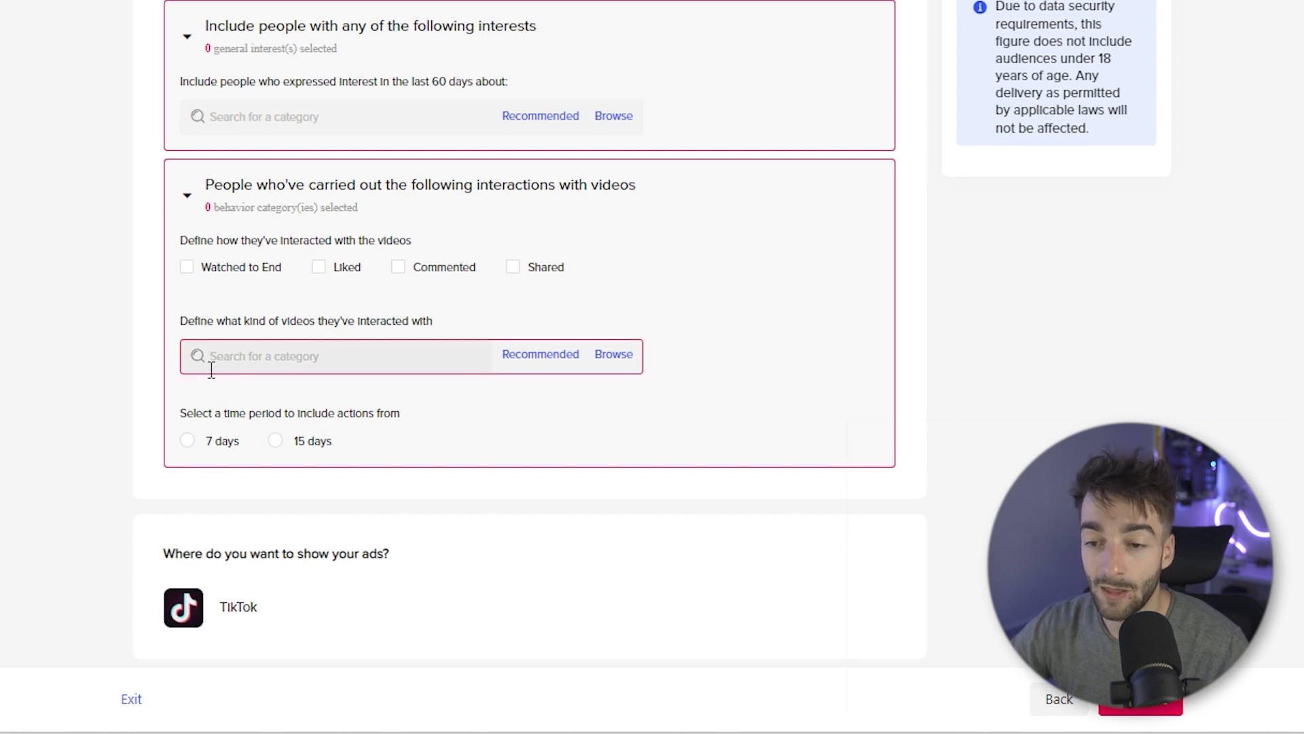
Step: Examine the video categories available for interaction targeting, including the Animals subcategories under Nature, and close the list
{"action": "scroll", "coordinate": [313, 325], "scroll_direction": "down", "scroll_amount": 1}
{"action": "left_click", "coordinate": [271, 343]}
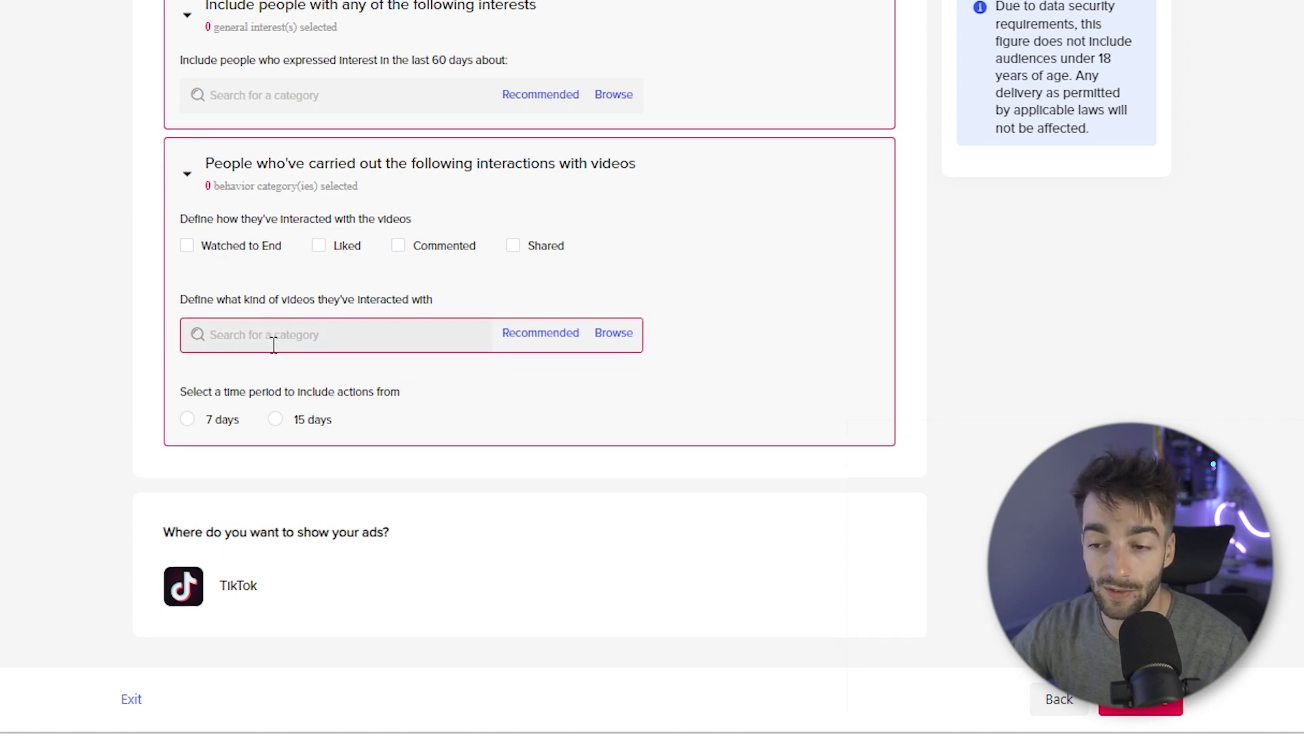
{"action": "left_click", "coordinate": [384, 346]}
{"action": "scroll", "coordinate": [381, 416], "scroll_direction": "down", "scroll_amount": 3}
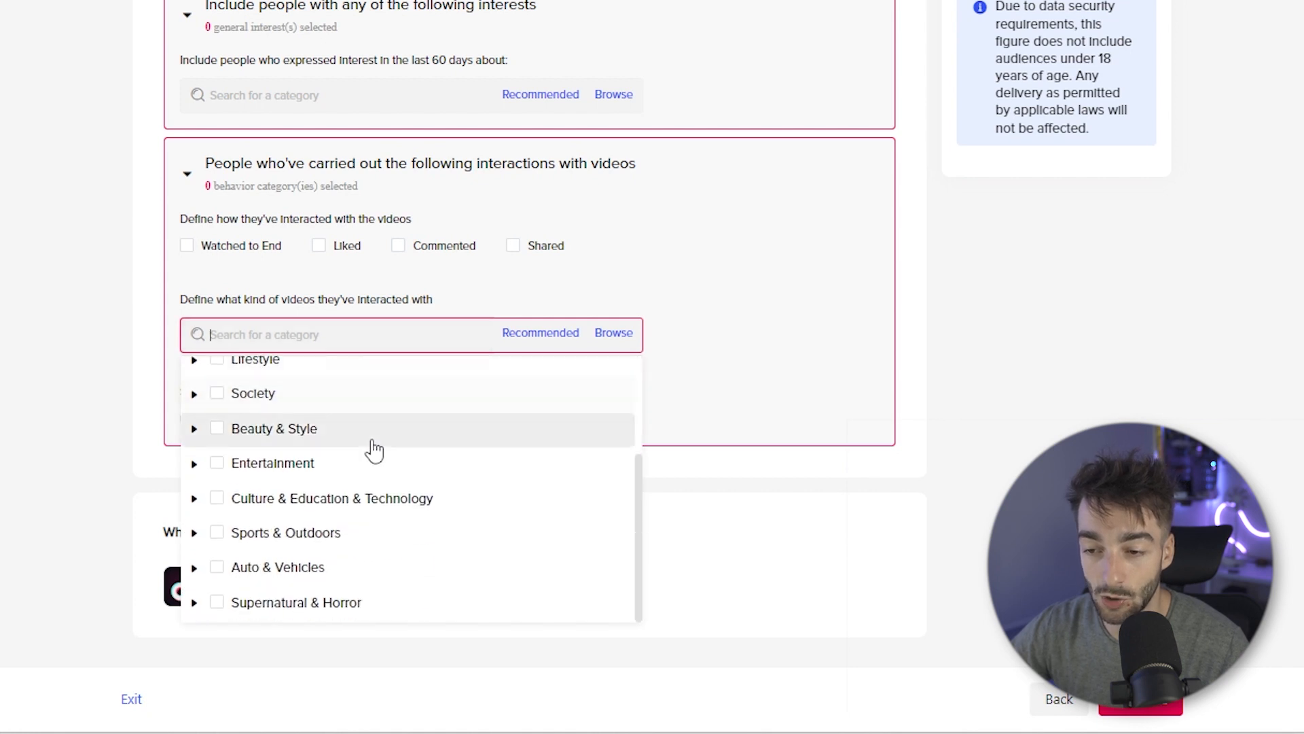
{"action": "scroll", "coordinate": [370, 448], "scroll_direction": "up", "scroll_amount": 3}
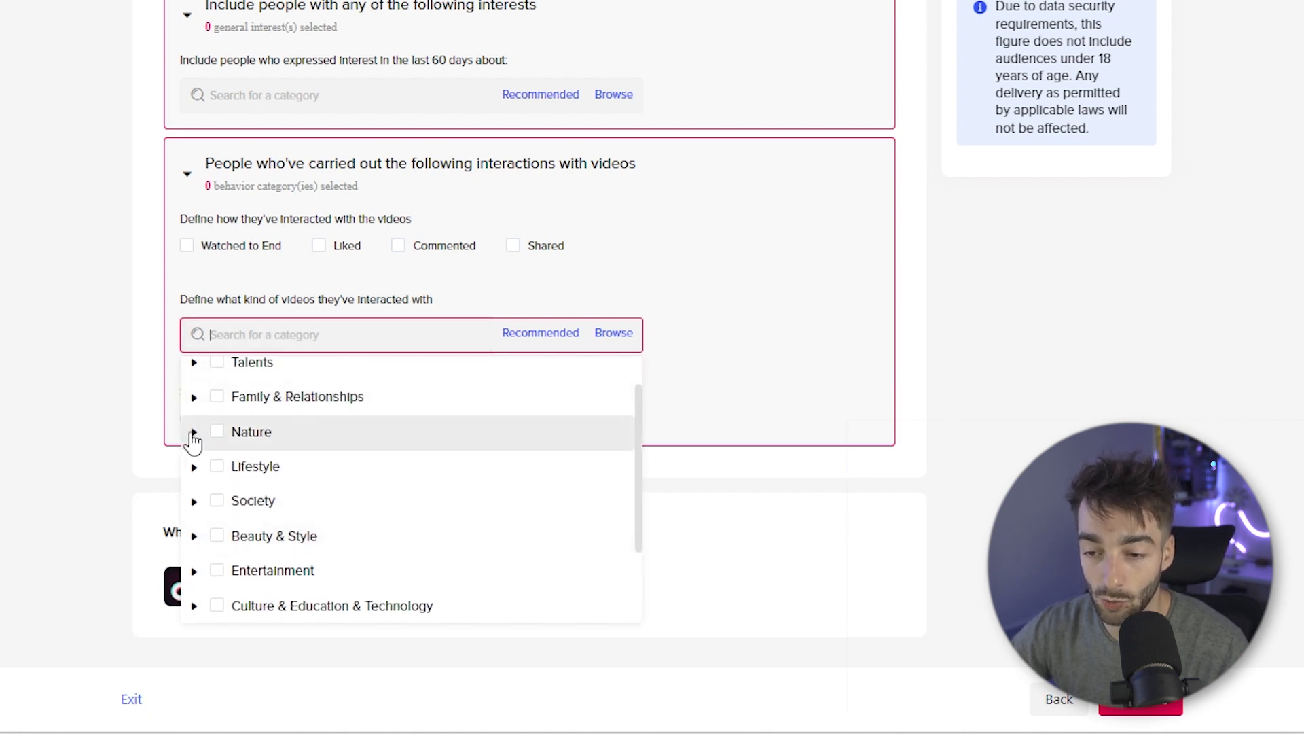
{"action": "left_click", "coordinate": [193, 435]}
{"action": "scroll", "coordinate": [340, 445], "scroll_direction": "down", "scroll_amount": 1}
{"action": "scroll", "coordinate": [272, 442], "scroll_direction": "up", "scroll_amount": 1}
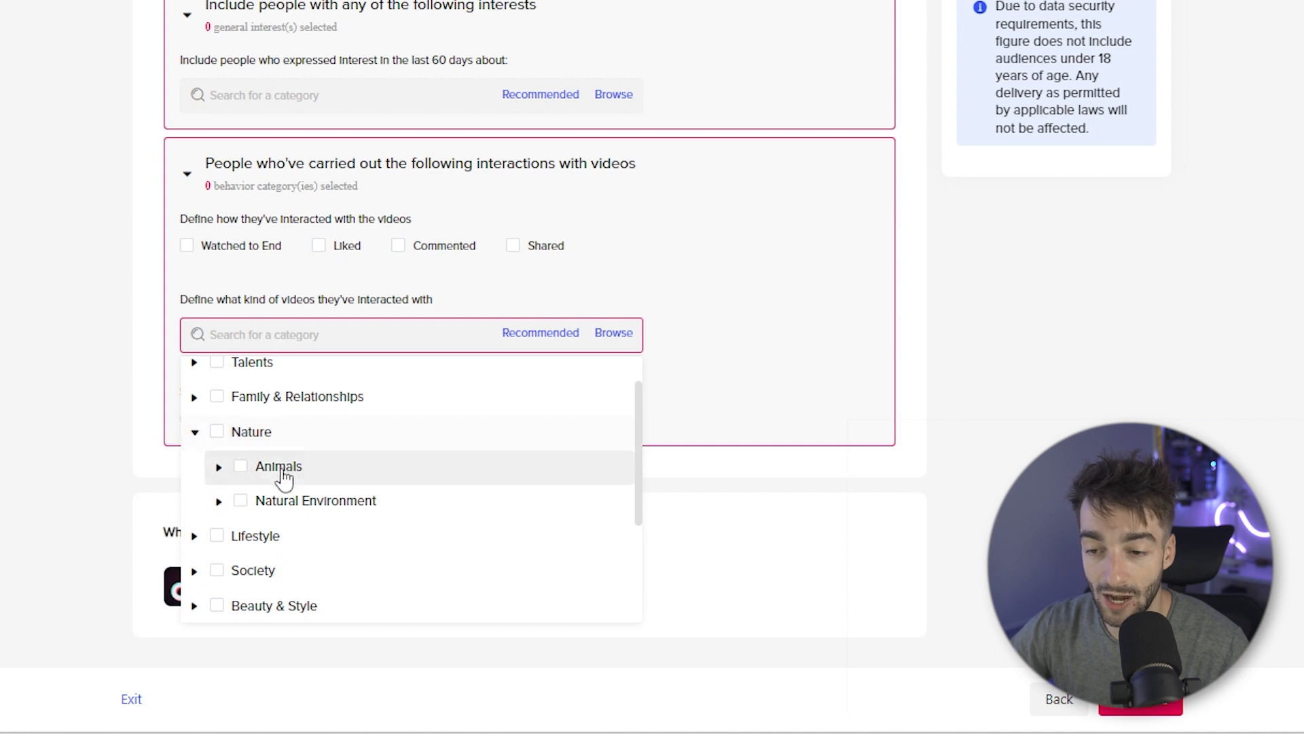
{"action": "left_click", "coordinate": [217, 468]}
{"action": "scroll", "coordinate": [372, 466], "scroll_direction": "down", "scroll_amount": 3}
{"action": "scroll", "coordinate": [378, 459], "scroll_direction": "up", "scroll_amount": 2}
{"action": "scroll", "coordinate": [378, 459], "scroll_direction": "up", "scroll_amount": 1}
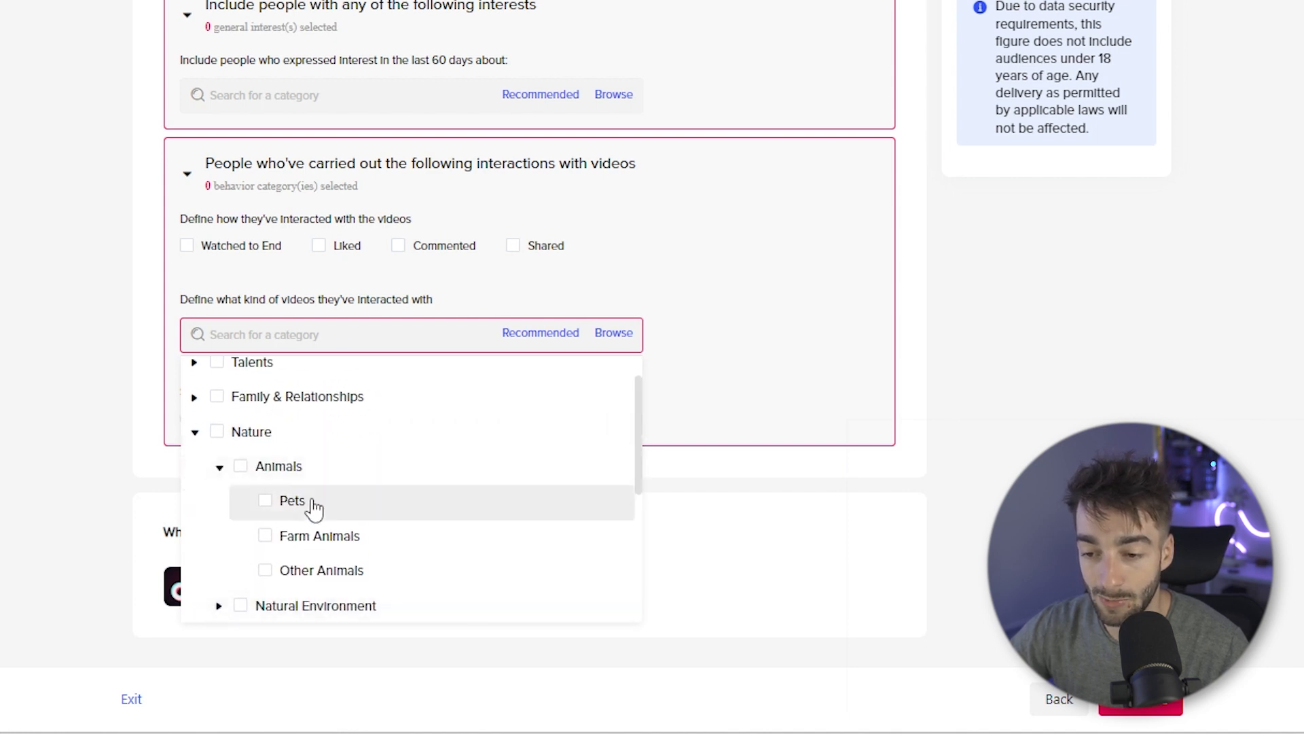
{"action": "left_click", "coordinate": [213, 439]}
{"action": "left_click", "coordinate": [1033, 431]}
Step: Set the audience type to Automatic Audience
{"action": "scroll", "coordinate": [585, 145], "scroll_direction": "up", "scroll_amount": 3}
{"action": "scroll", "coordinate": [584, 145], "scroll_direction": "up", "scroll_amount": 10}
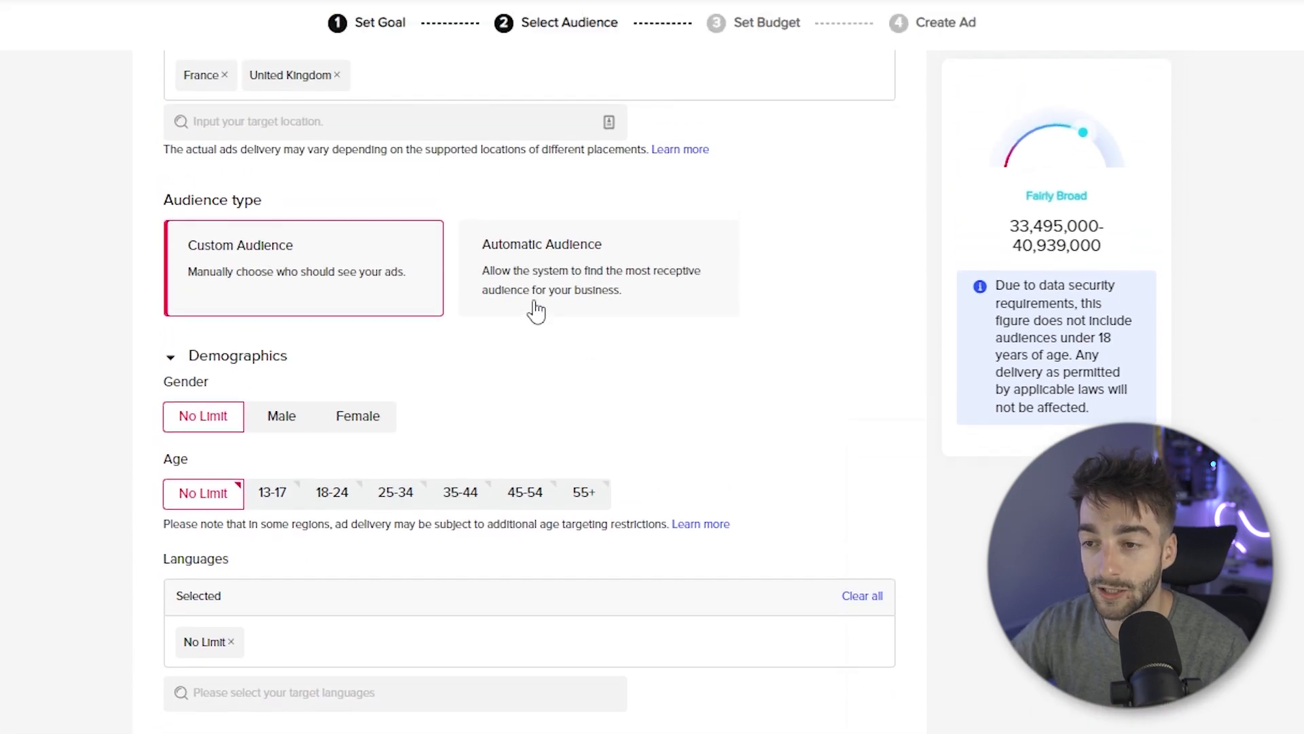
{"action": "left_click", "coordinate": [547, 290]}
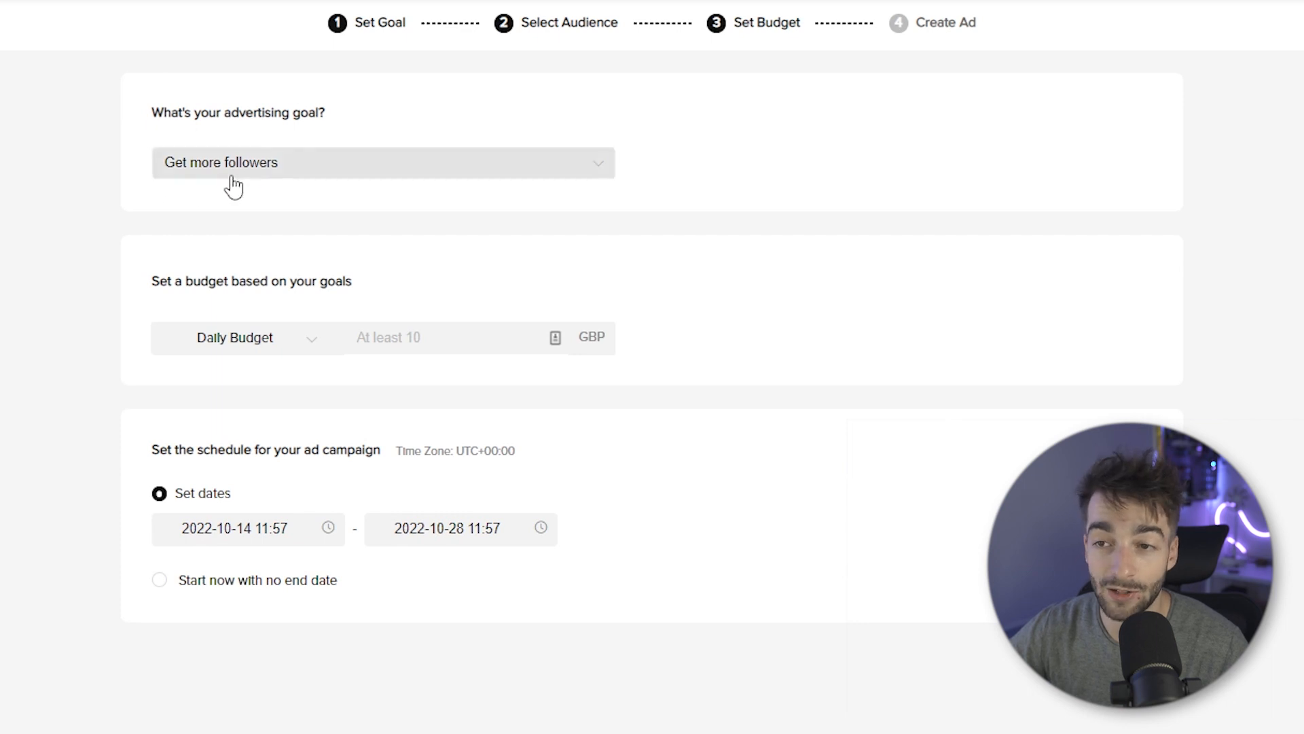
Step: Switch the advertising goal to Get more profile visits and back to Get more followers
{"action": "left_click", "coordinate": [337, 175]}
{"action": "left_click", "coordinate": [242, 234]}
{"action": "left_click", "coordinate": [363, 171]}
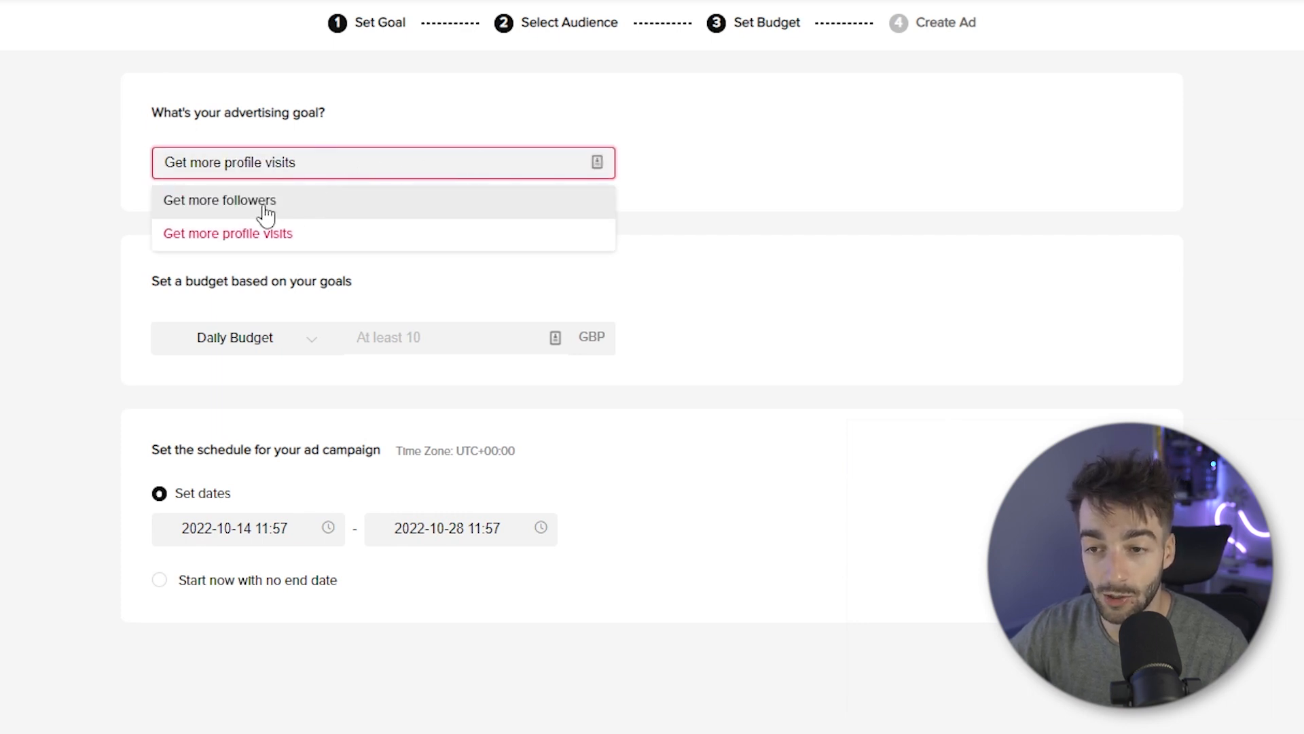
{"action": "left_click", "coordinate": [265, 212]}
Step: Enter a daily budget of 10 GBP for the campaign
{"action": "left_click", "coordinate": [374, 336]}
{"action": "type", "text": "1"}
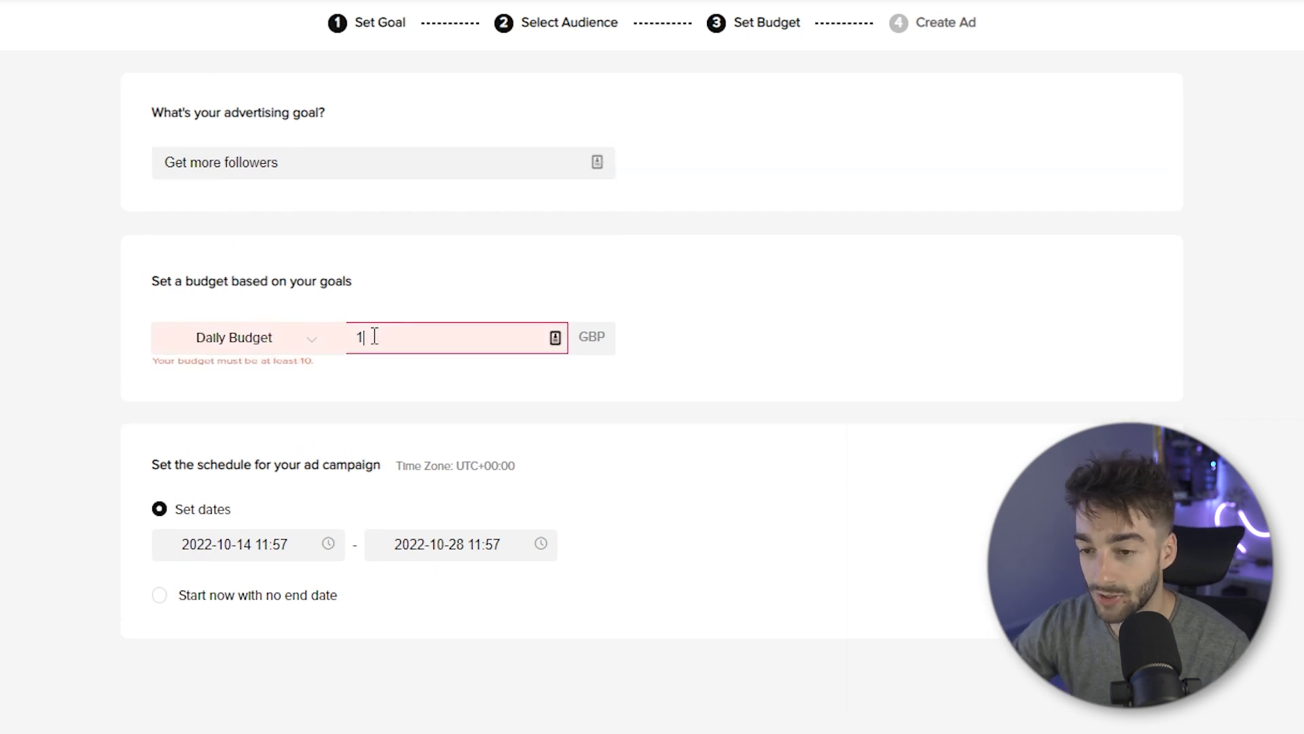
{"action": "type", "text": "0"}
Step: Try a Lifetime Budget of 140 GBP instead of the daily one
{"action": "left_click", "coordinate": [292, 347]}
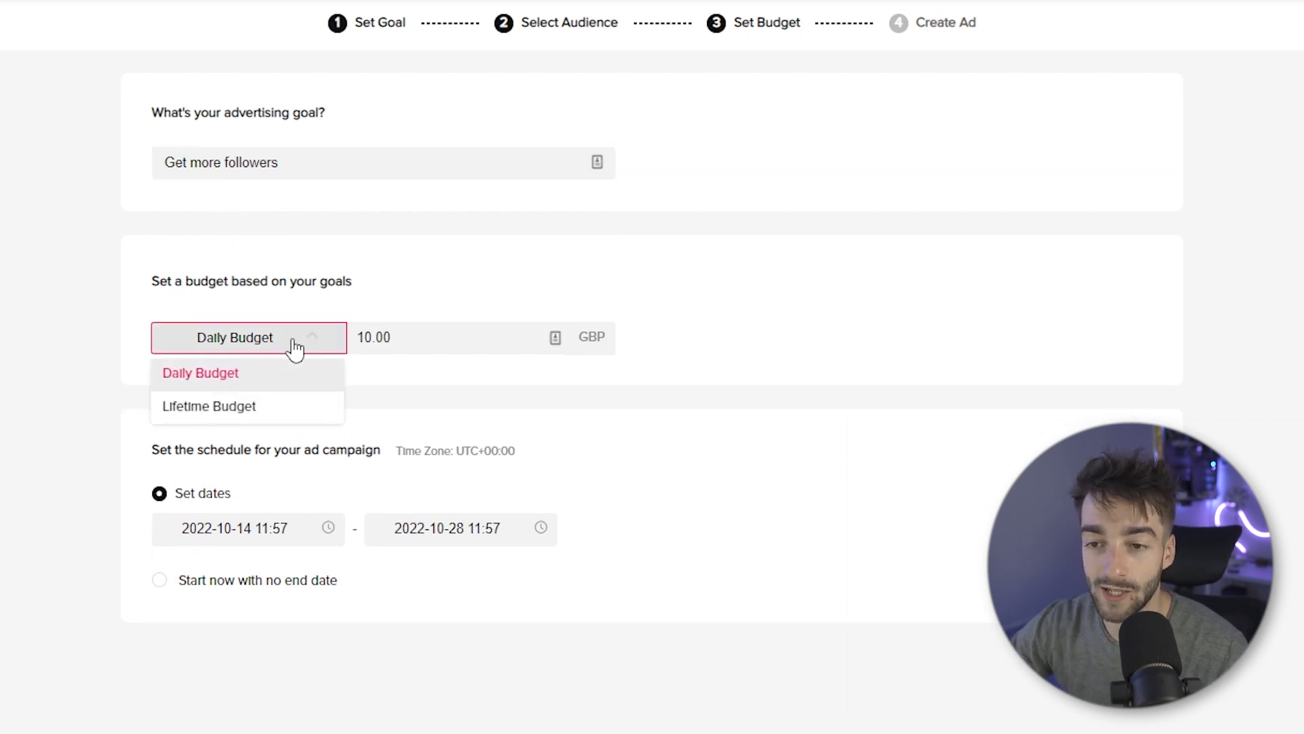
{"action": "left_click", "coordinate": [248, 409]}
{"action": "left_click_drag", "start_coordinate": [425, 345], "coordinate": [320, 352]}
{"action": "type", "text": "140"}
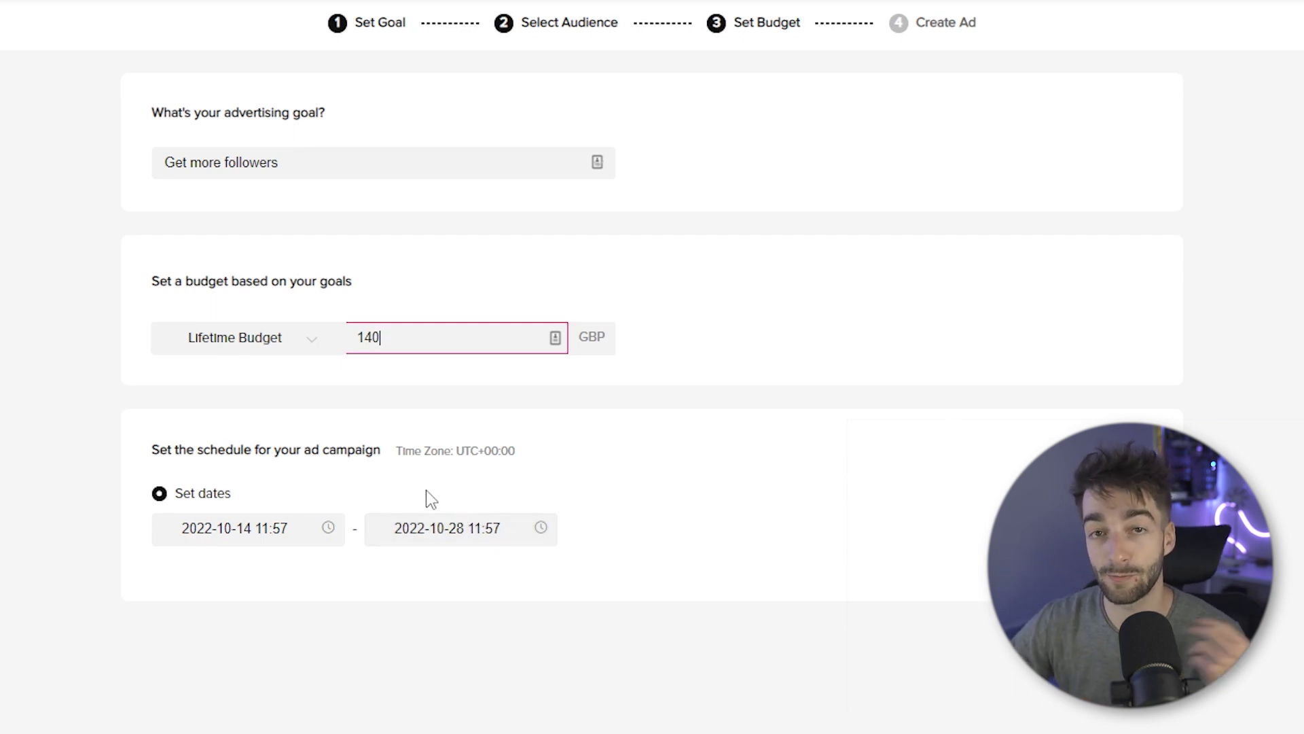
Step: Set the budget to a Daily Budget of 10 GBP and schedule the campaign to start now with no end date
{"action": "left_click", "coordinate": [278, 345]}
{"action": "left_click", "coordinate": [204, 373]}
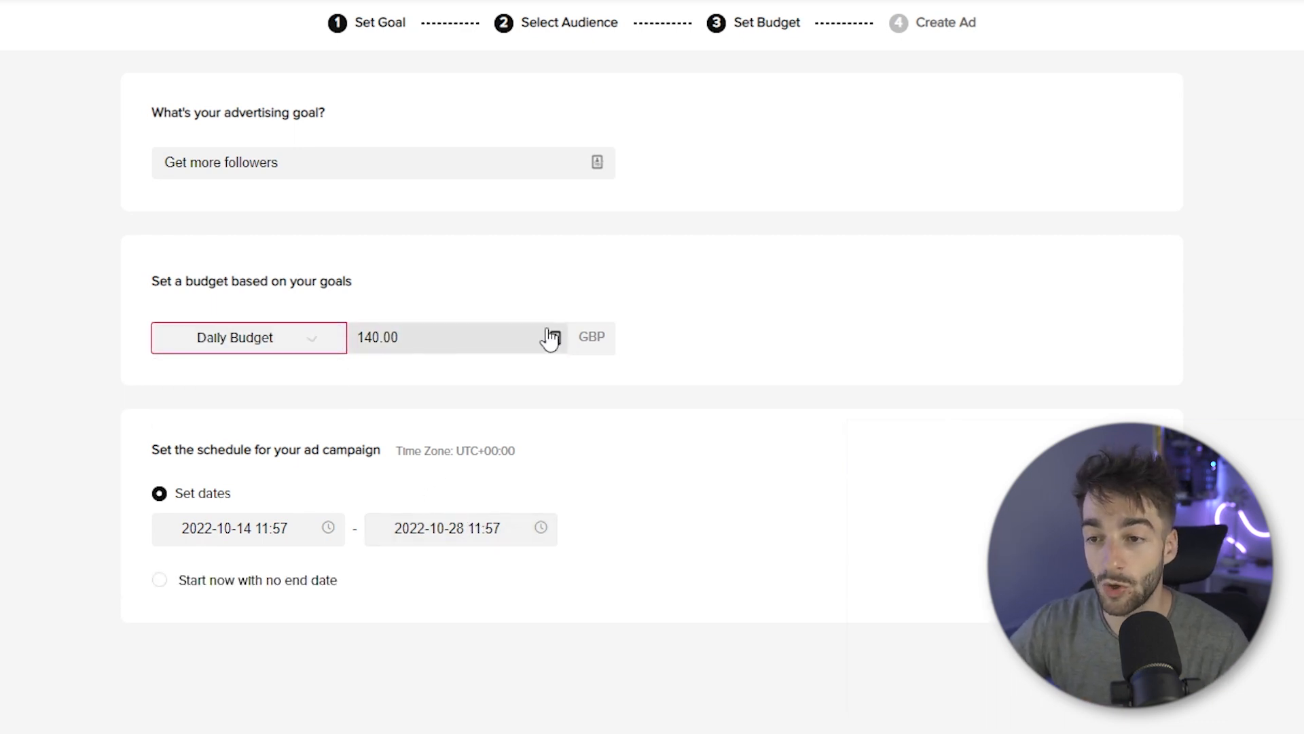
{"action": "double_click", "coordinate": [430, 348]}
{"action": "type", "text": "10"}
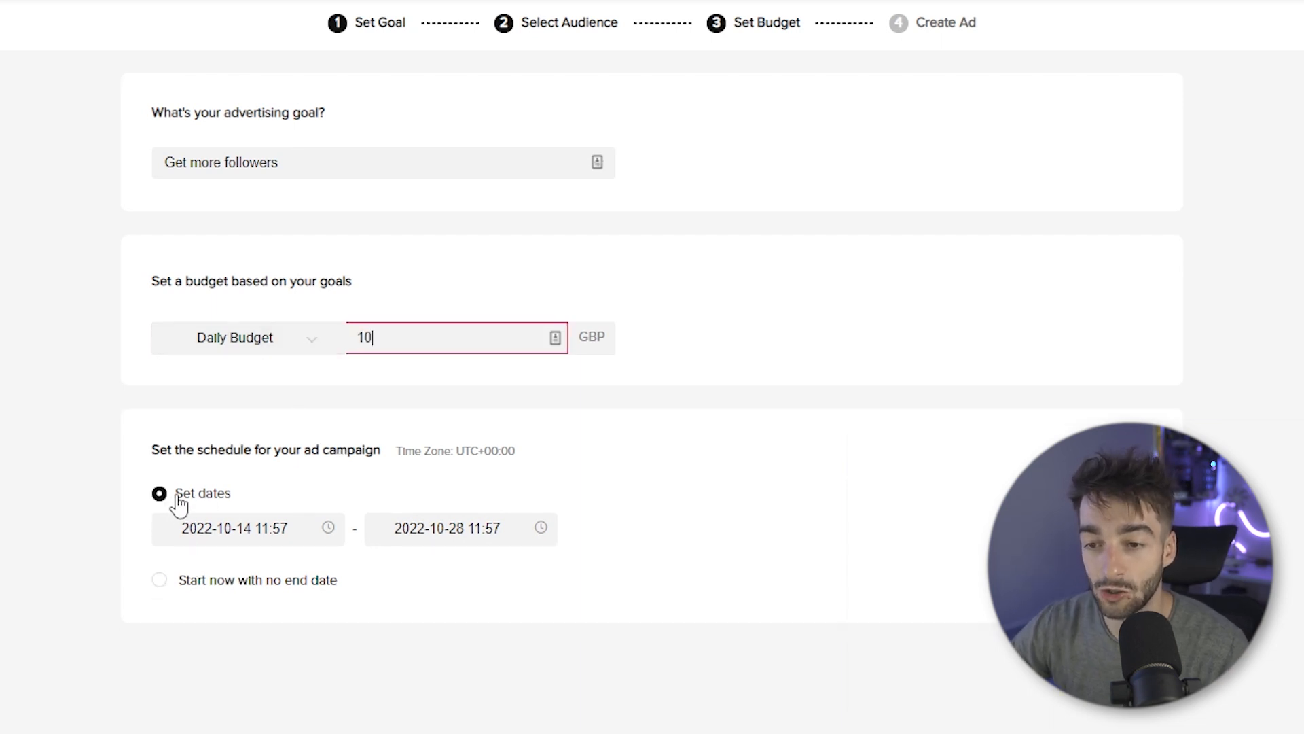
{"action": "left_click", "coordinate": [208, 596]}
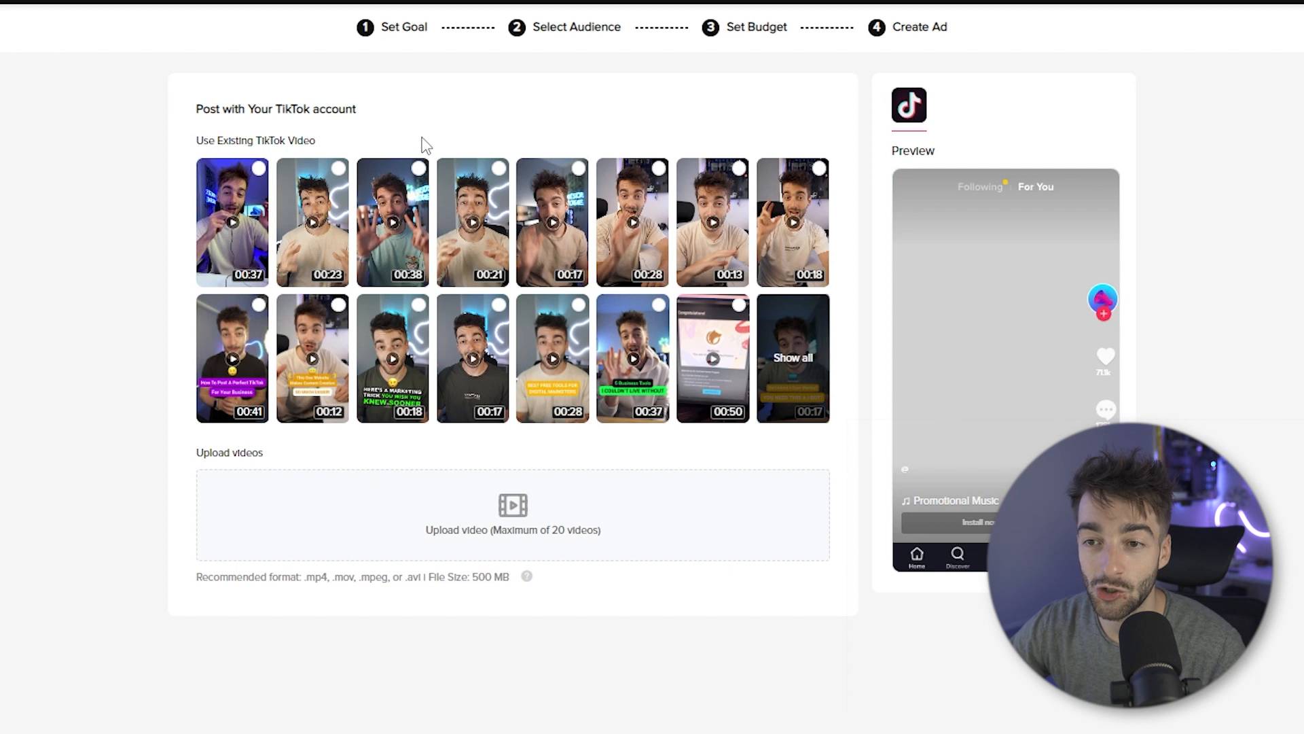
Step: Check which TikTok account is linked in the personal account settings and look through the videos on that TikTok profile
{"action": "left_click_drag", "start_coordinate": [198, 140], "coordinate": [322, 153]}
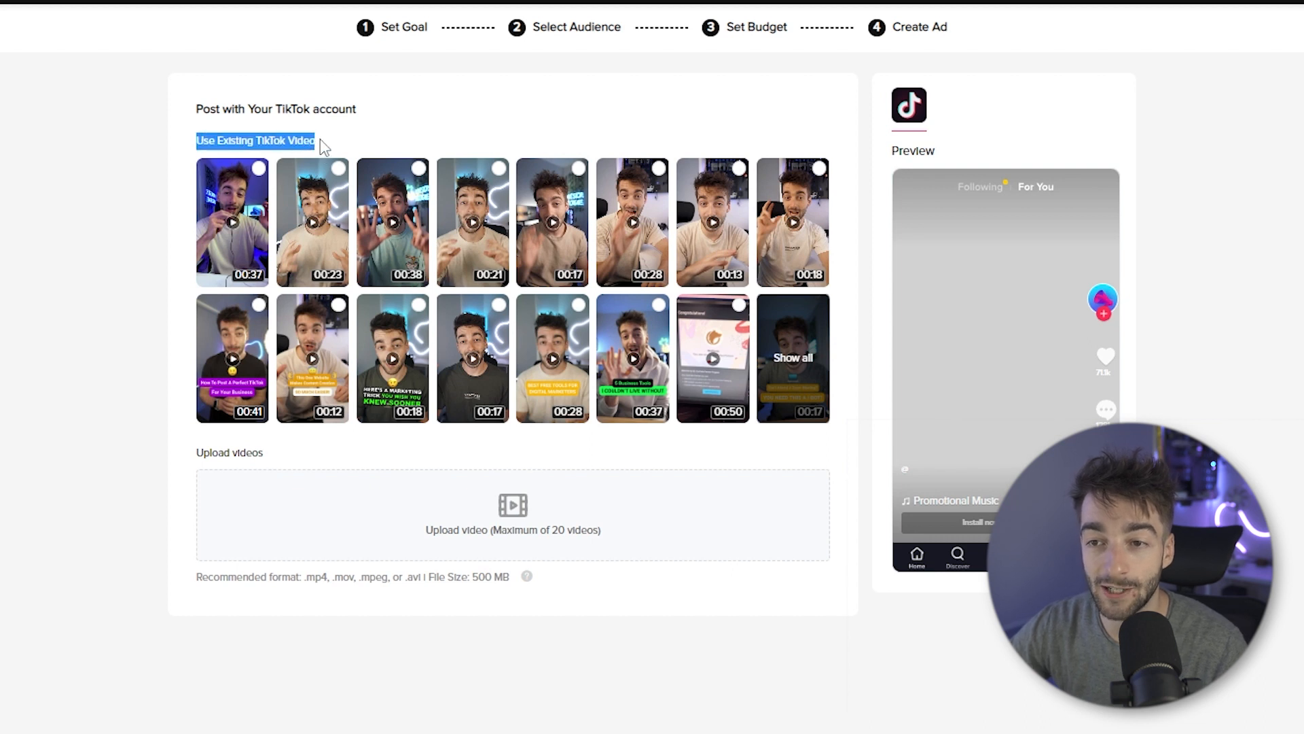
{"action": "left_click", "coordinate": [321, 144]}
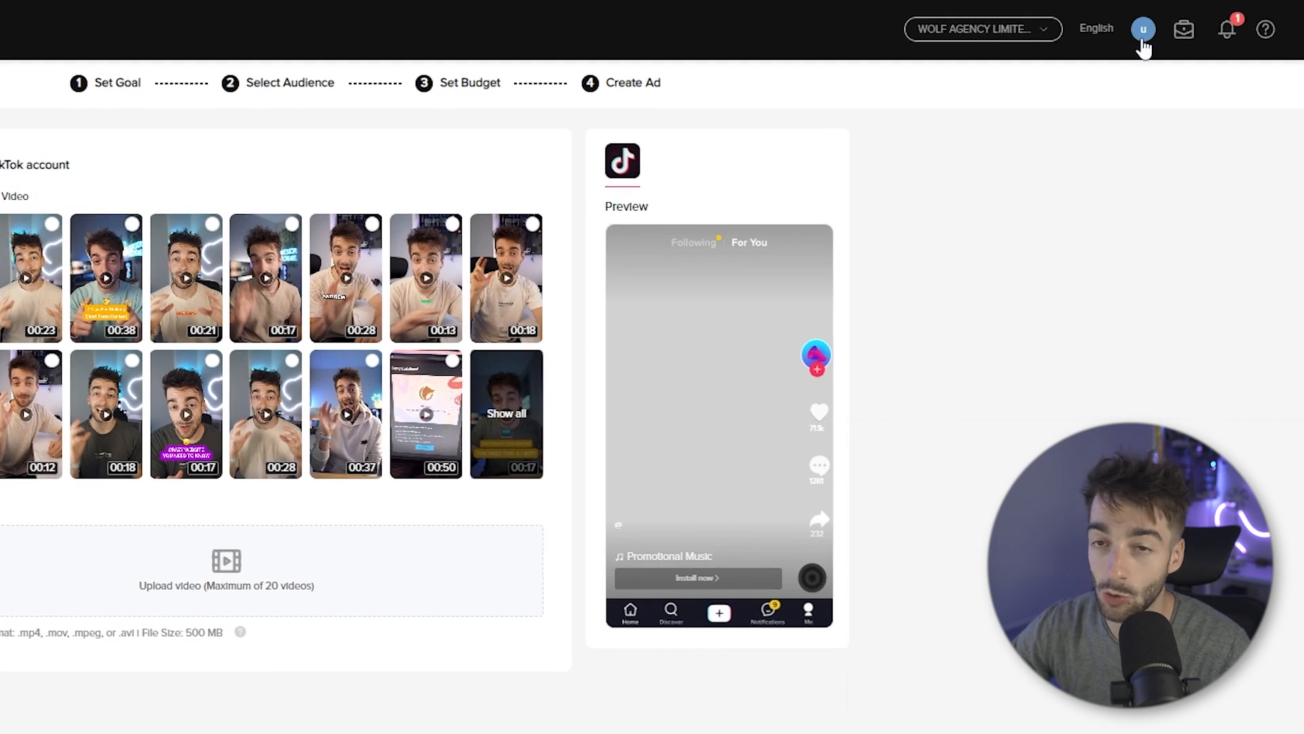
{"action": "left_click", "coordinate": [1142, 42]}
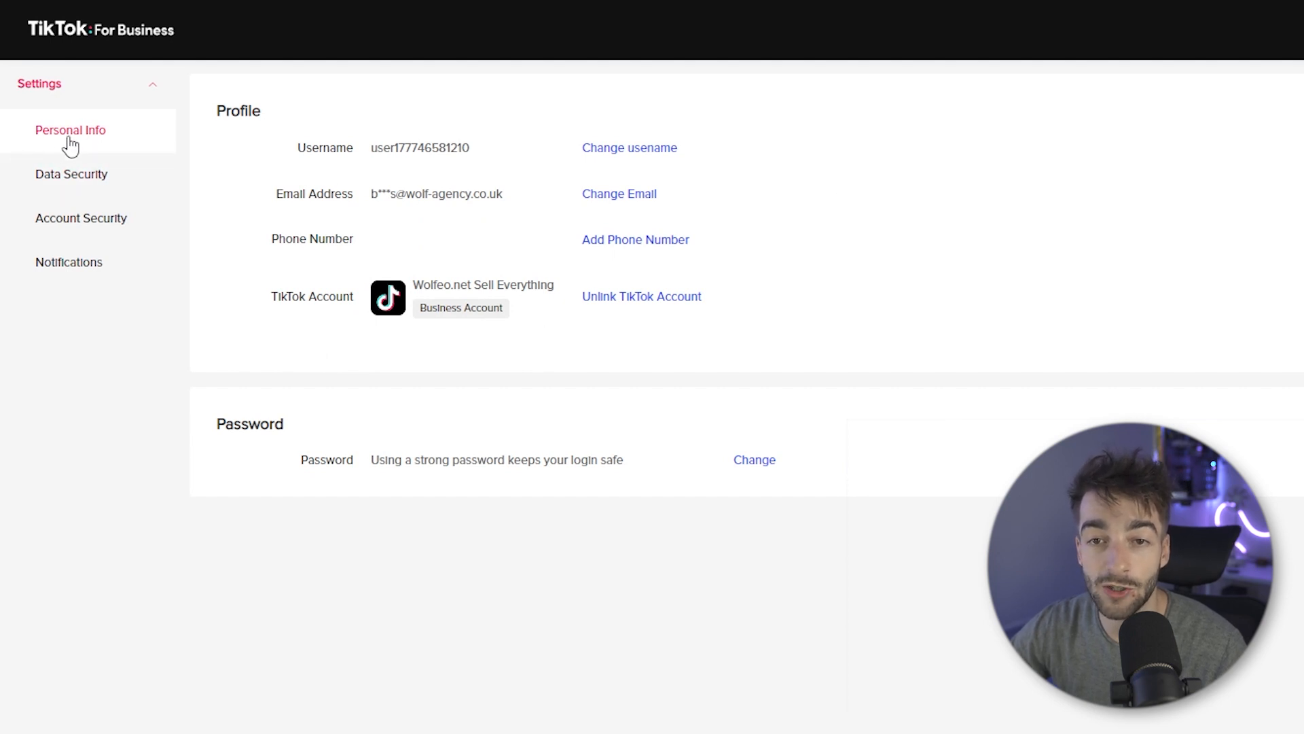
{"action": "left_click_drag", "start_coordinate": [274, 297], "coordinate": [348, 295]}
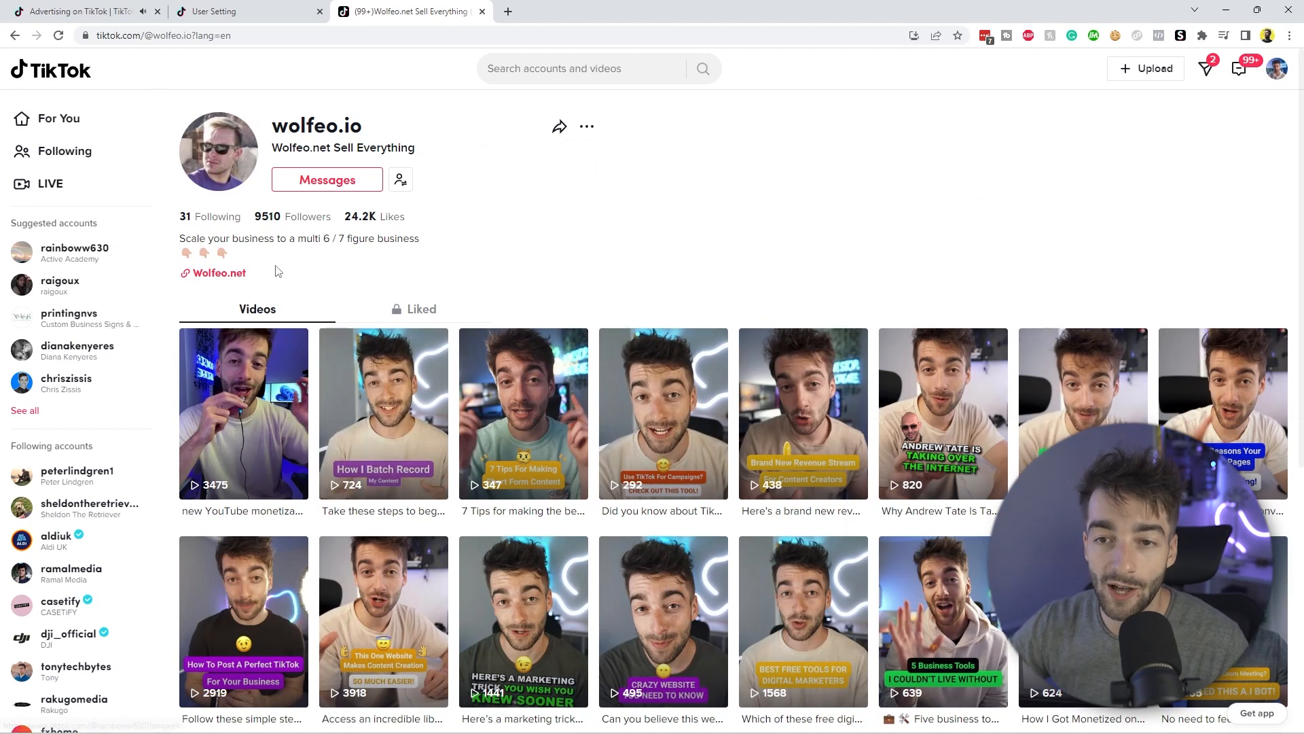
{"action": "scroll", "coordinate": [373, 330], "scroll_direction": "down", "scroll_amount": 6}
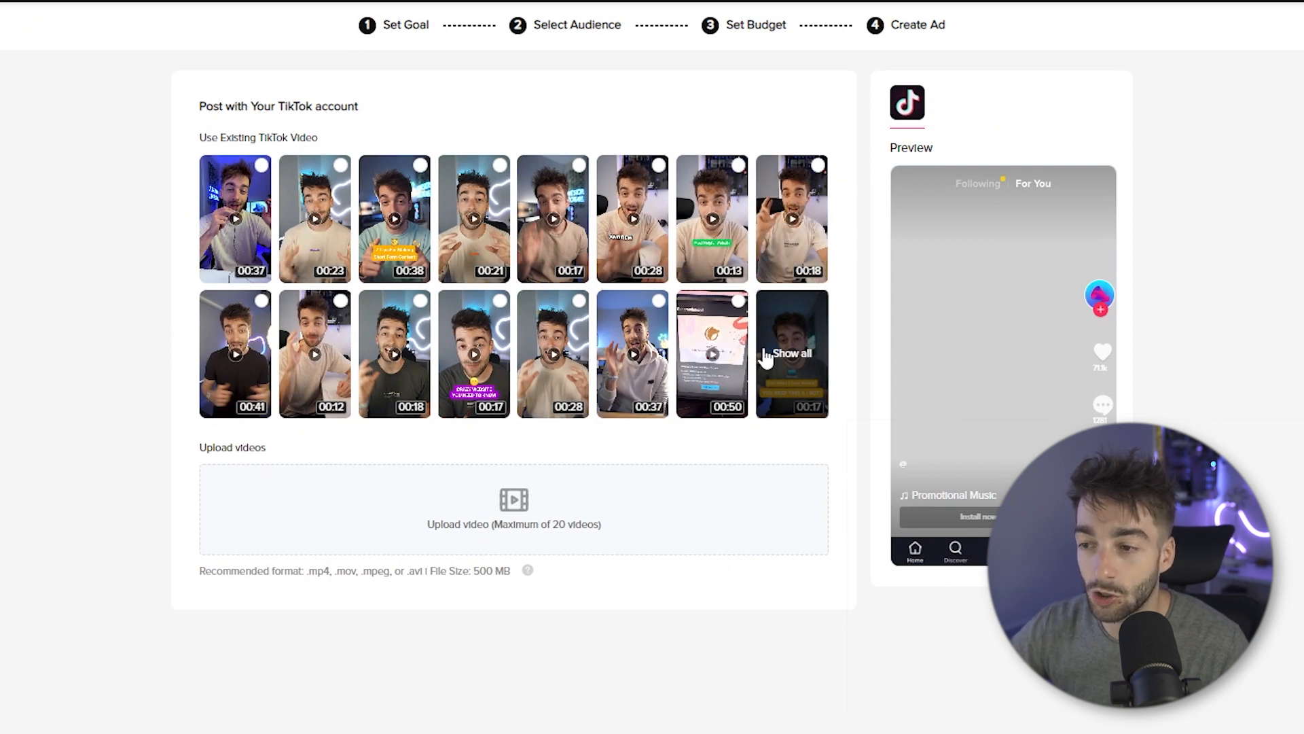
Step: Look through the full list of the linked account's available posts for the ad, and close it
{"action": "left_click", "coordinate": [792, 360]}
{"action": "scroll", "coordinate": [1021, 442], "scroll_direction": "down", "scroll_amount": 2}
{"action": "scroll", "coordinate": [1021, 442], "scroll_direction": "up", "scroll_amount": 2}
{"action": "scroll", "coordinate": [1023, 445], "scroll_direction": "down", "scroll_amount": 1}
{"action": "scroll", "coordinate": [1024, 446], "scroll_direction": "down", "scroll_amount": 10}
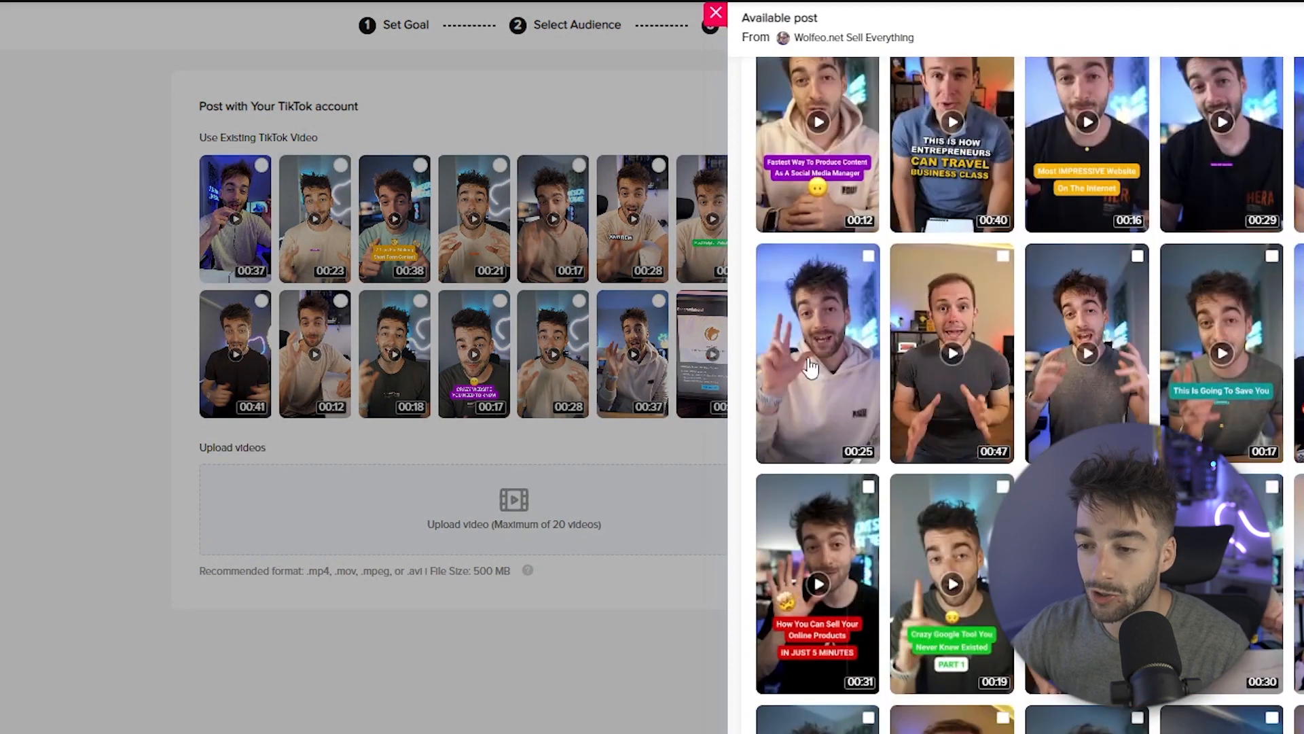
{"action": "scroll", "coordinate": [1024, 447], "scroll_direction": "down", "scroll_amount": 3}
{"action": "left_click", "coordinate": [443, 687]}
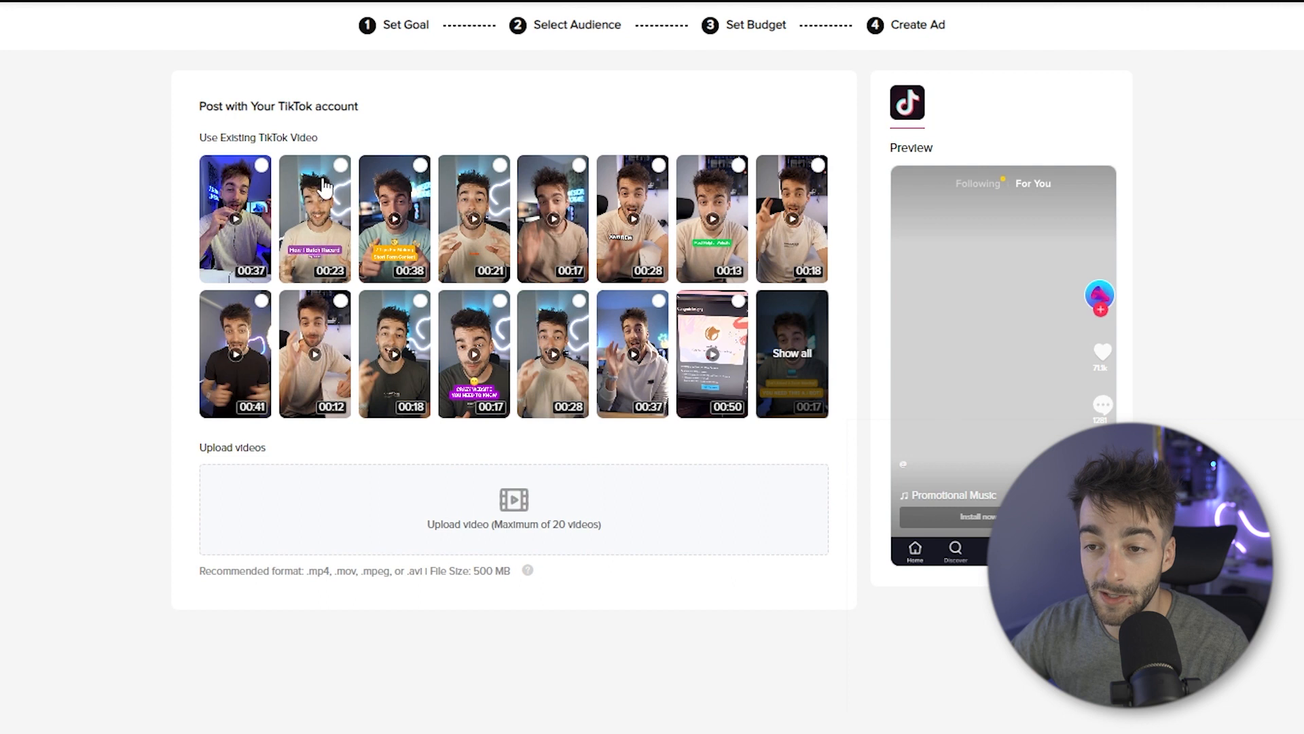
Step: Use the existing 23-second TikTok video "How I Batch Record My Content" as the ad's media
{"action": "left_click", "coordinate": [340, 167]}
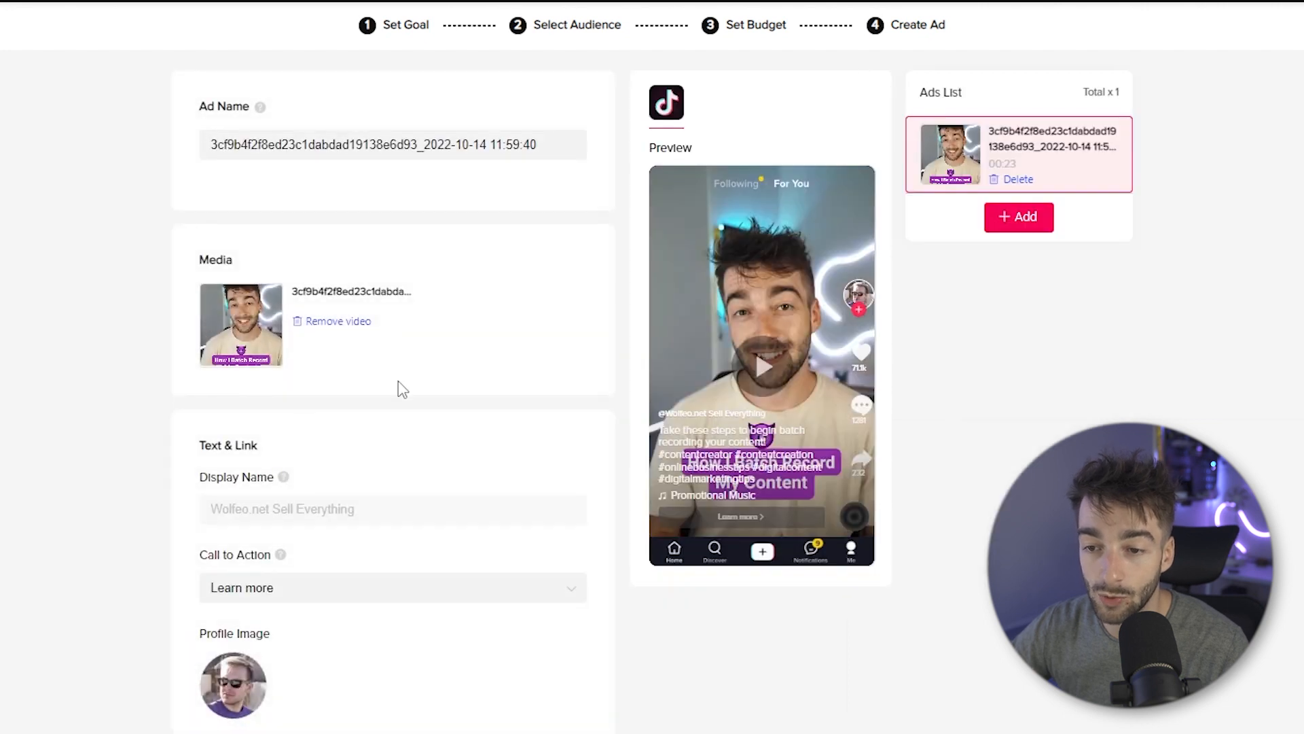
{"action": "scroll", "coordinate": [405, 385], "scroll_direction": "down", "scroll_amount": 1}
{"action": "scroll", "coordinate": [495, 375], "scroll_direction": "up", "scroll_amount": 1}
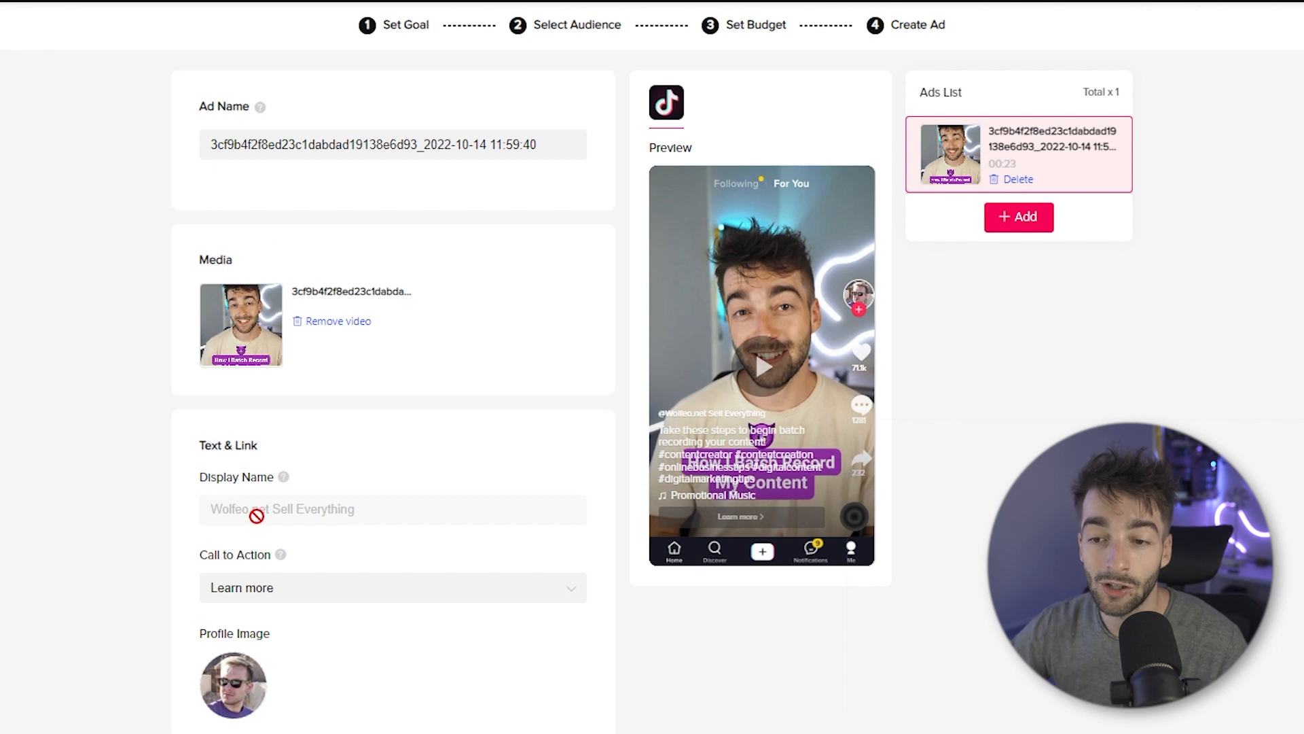
Step: Look through the available call-to-action options for the ad and set the call to action to "View now"
{"action": "scroll", "coordinate": [339, 510], "scroll_direction": "down", "scroll_amount": 1}
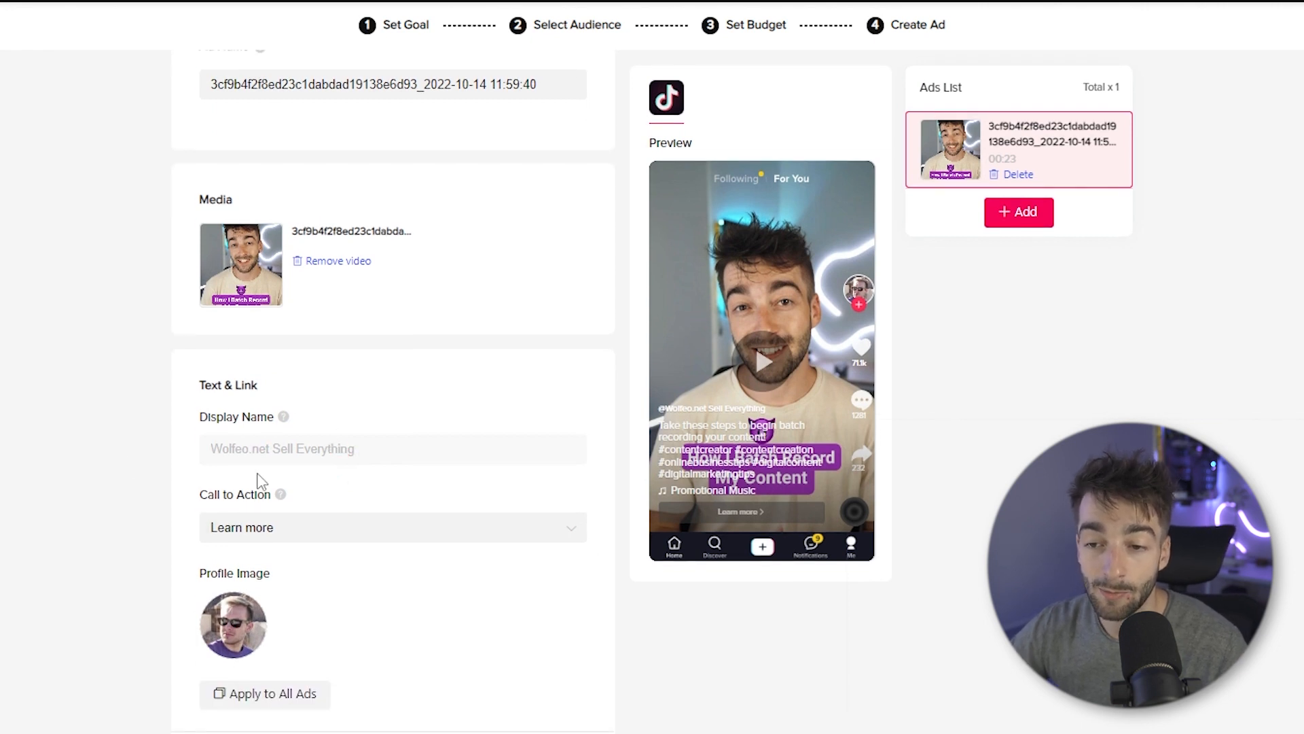
{"action": "scroll", "coordinate": [366, 506], "scroll_direction": "down", "scroll_amount": 1}
{"action": "left_click", "coordinate": [338, 498]}
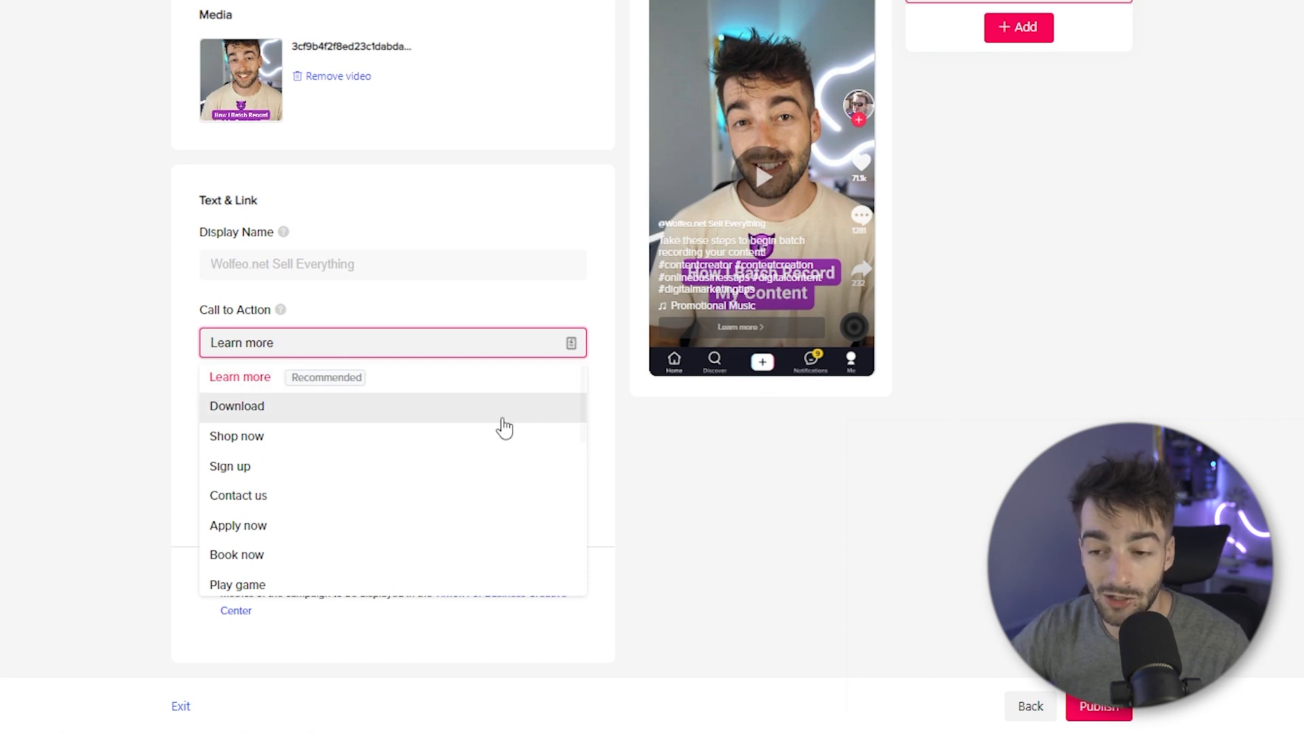
{"action": "scroll", "coordinate": [401, 486], "scroll_direction": "down", "scroll_amount": 1}
{"action": "scroll", "coordinate": [350, 430], "scroll_direction": "down", "scroll_amount": 5}
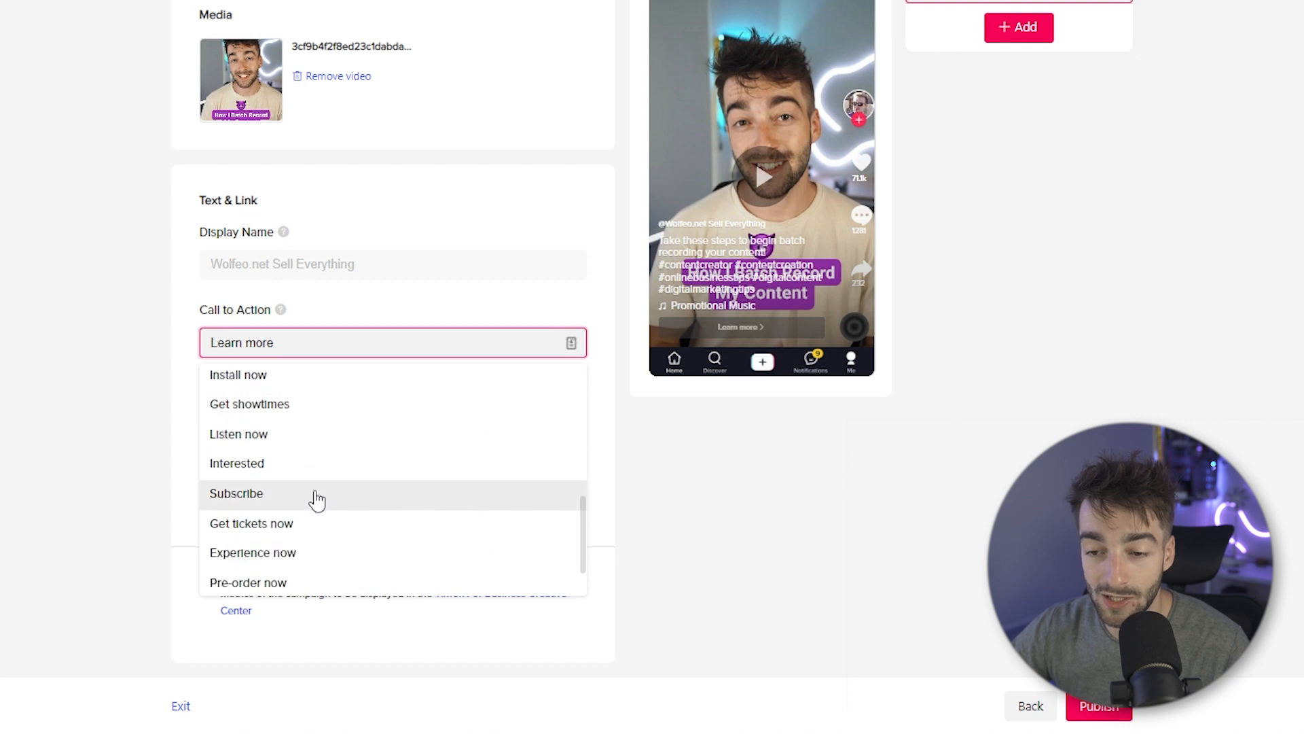
{"action": "scroll", "coordinate": [344, 498], "scroll_direction": "down", "scroll_amount": 2}
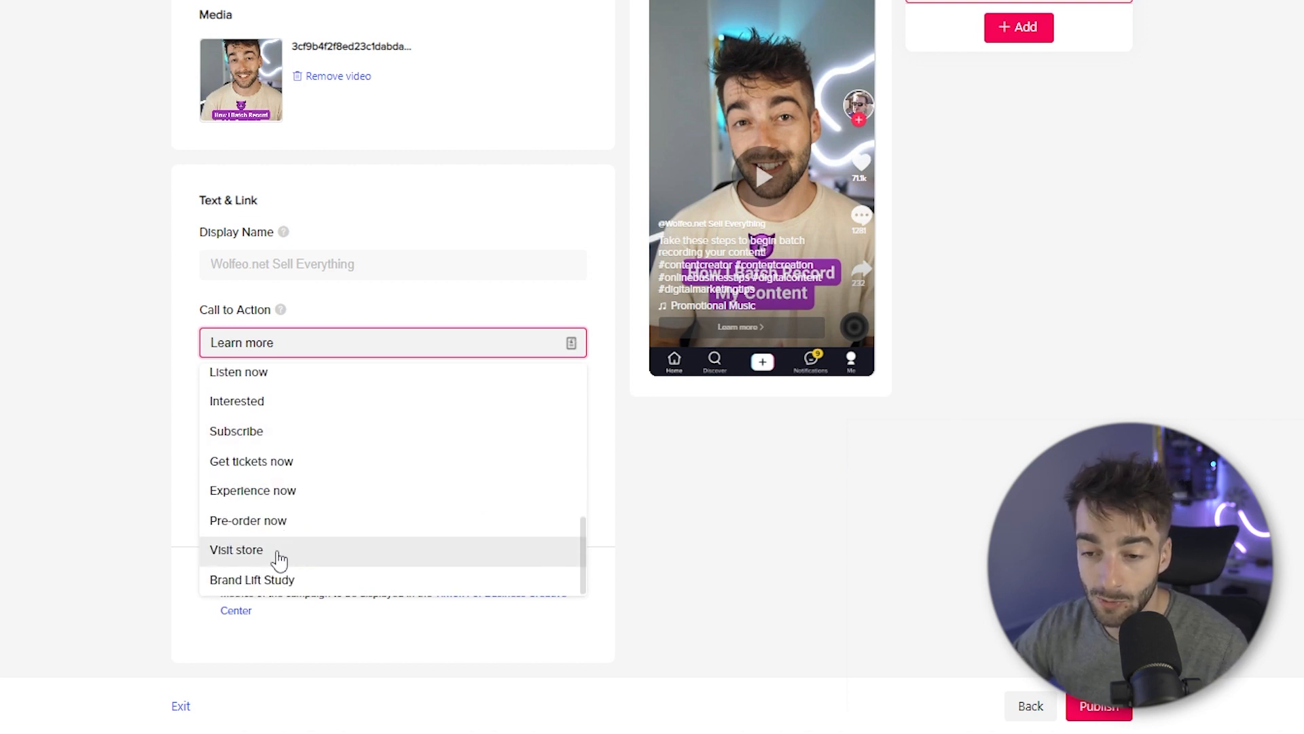
{"action": "scroll", "coordinate": [295, 508], "scroll_direction": "up", "scroll_amount": 3}
{"action": "scroll", "coordinate": [295, 508], "scroll_direction": "up", "scroll_amount": 4}
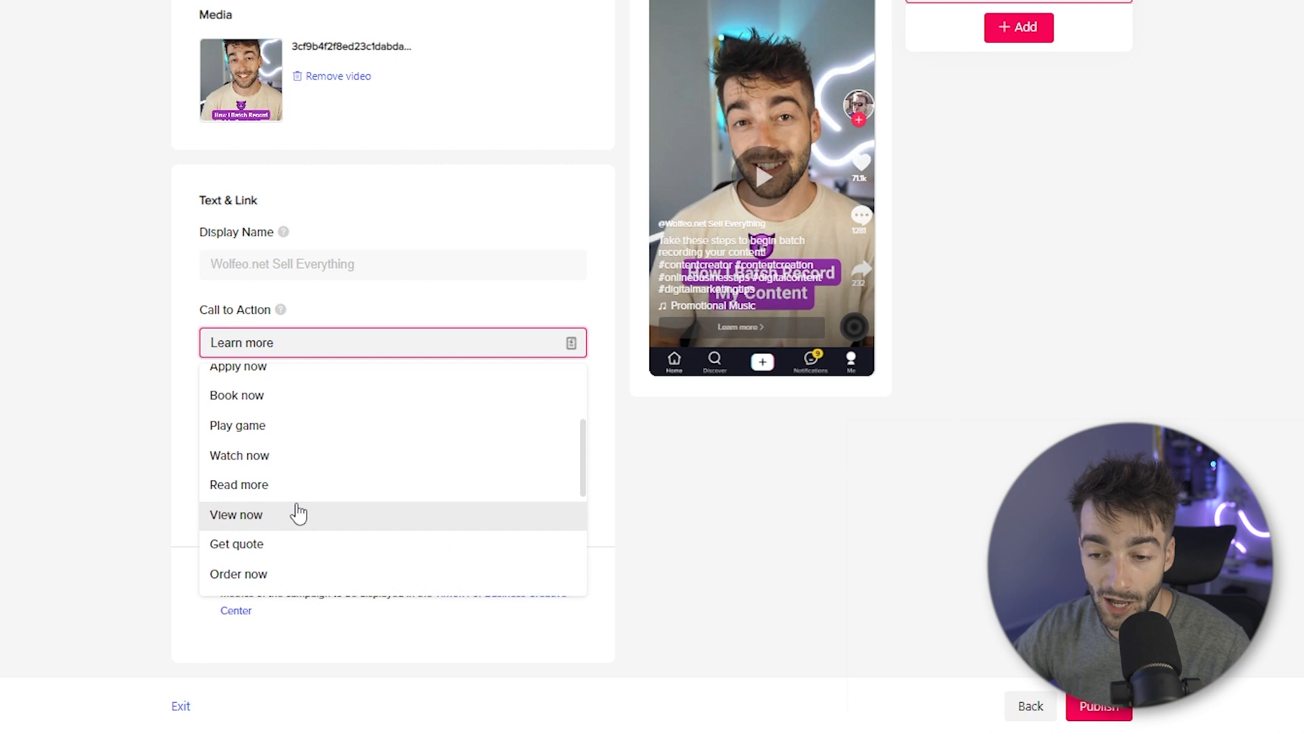
{"action": "left_click", "coordinate": [262, 516]}
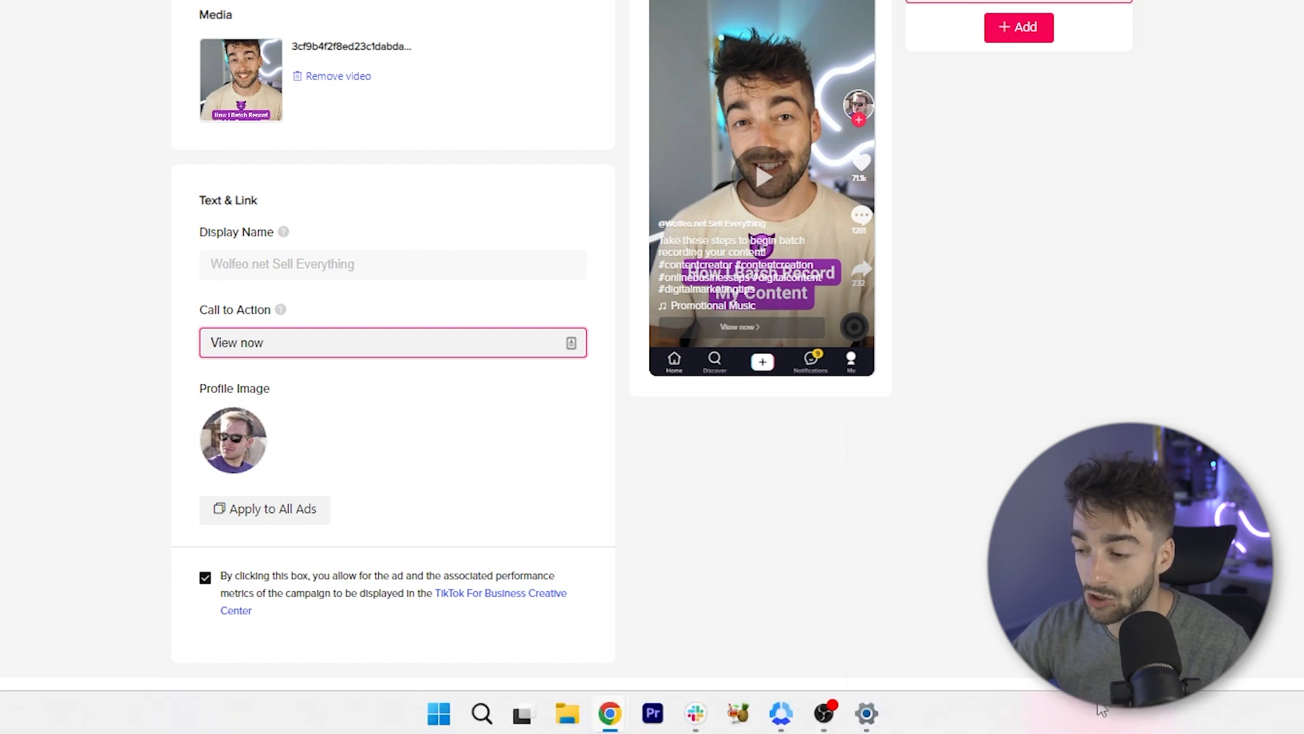
Step: Publish the campaign and check the new ad group's and ad's delivery status in the campaign overview
{"action": "left_click", "coordinate": [1104, 706]}
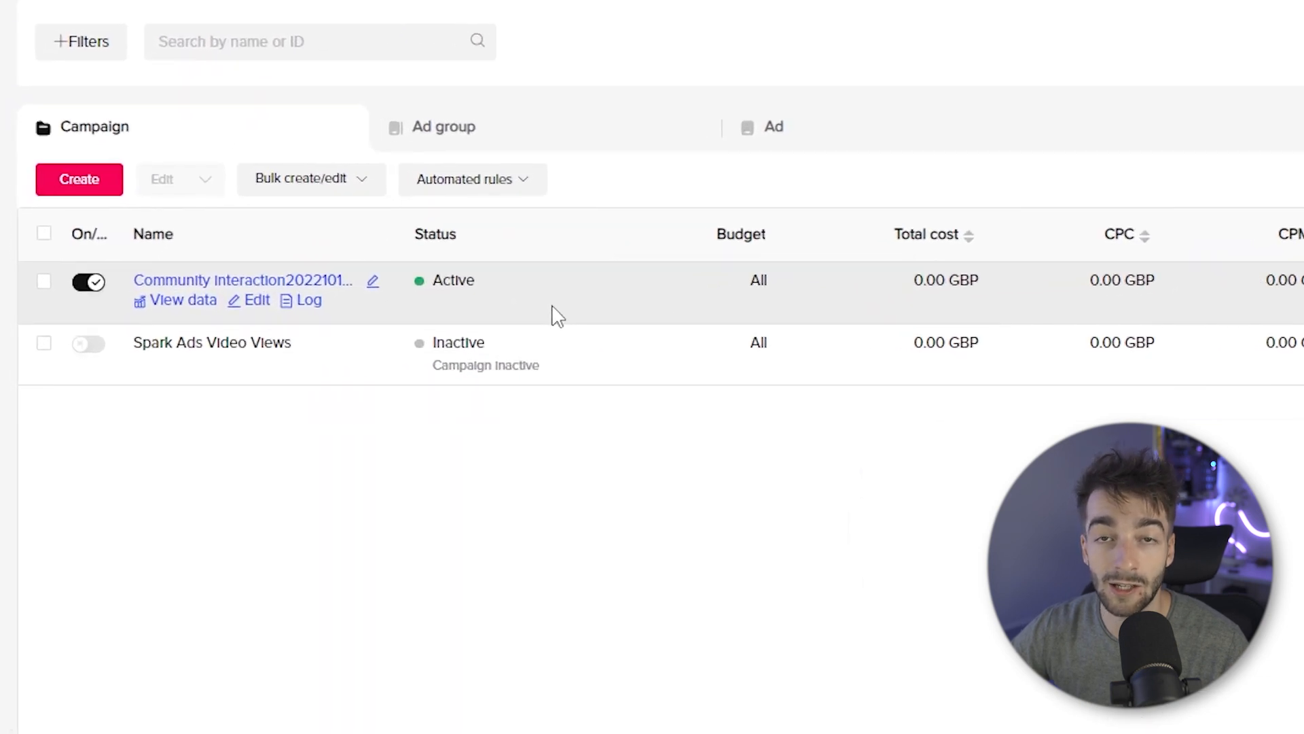
{"action": "left_click", "coordinate": [520, 149]}
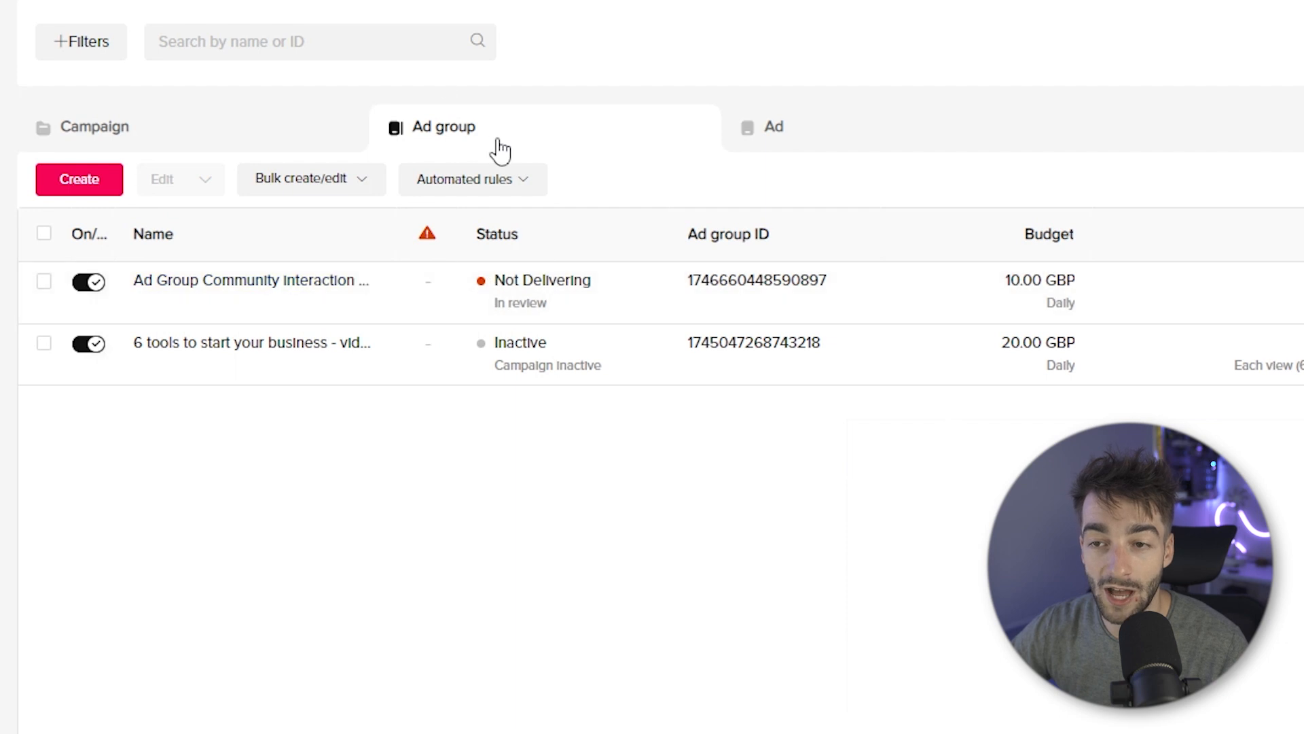
{"action": "left_click", "coordinate": [809, 144]}
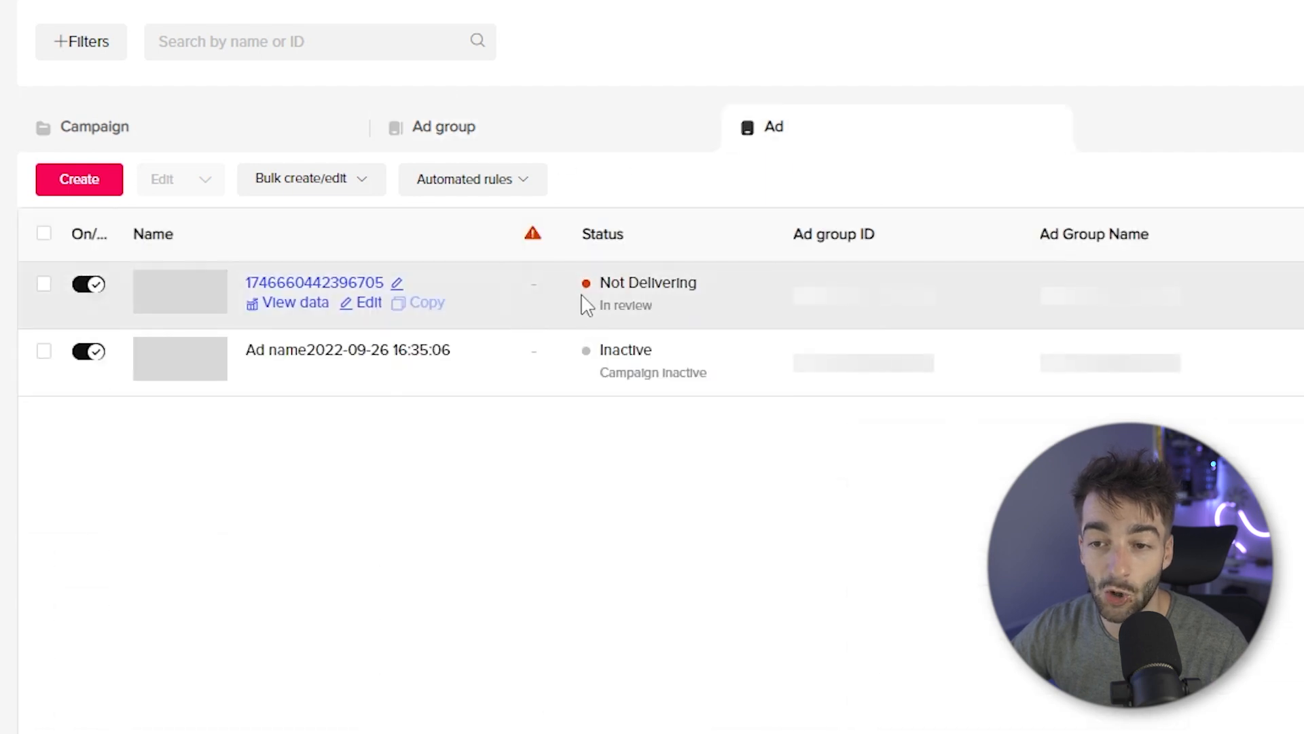
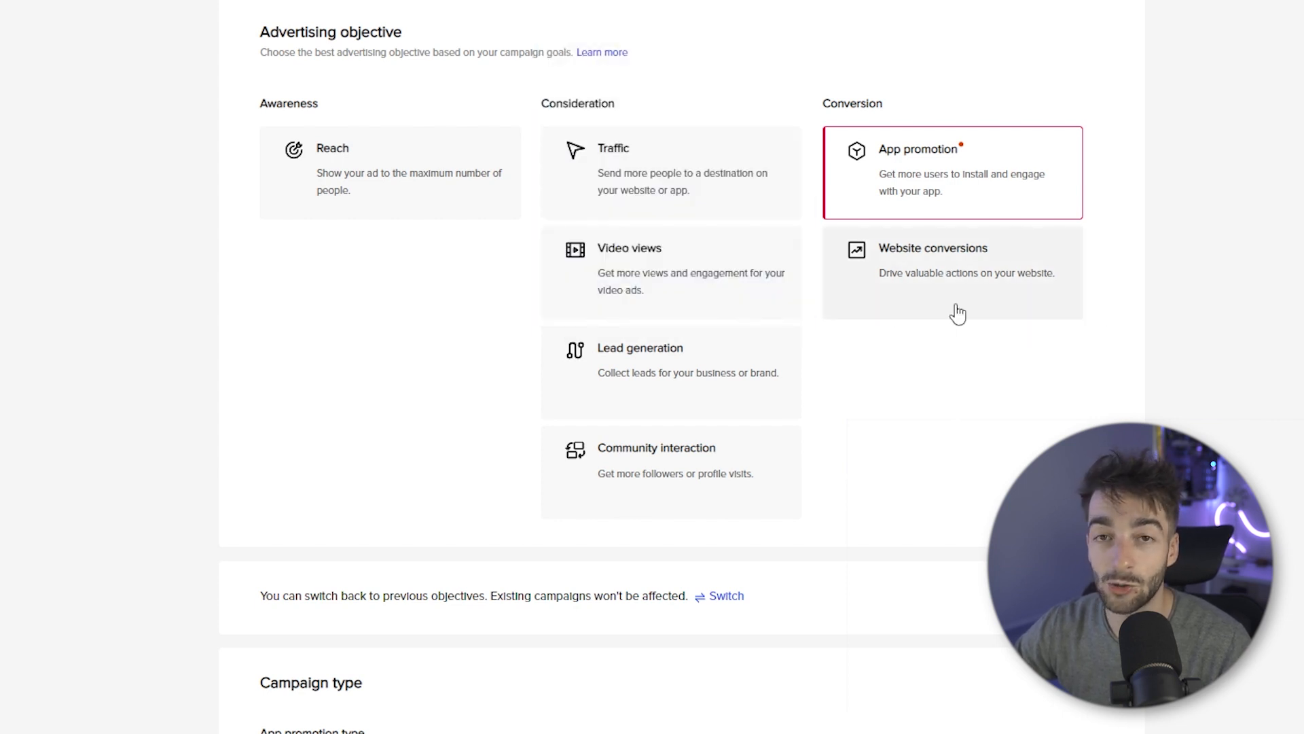
Step: Choose Website conversions as the advertising objective for a new custom-mode campaign
{"action": "left_click", "coordinate": [928, 286]}
{"action": "scroll", "coordinate": [971, 202], "scroll_direction": "down", "scroll_amount": 2}
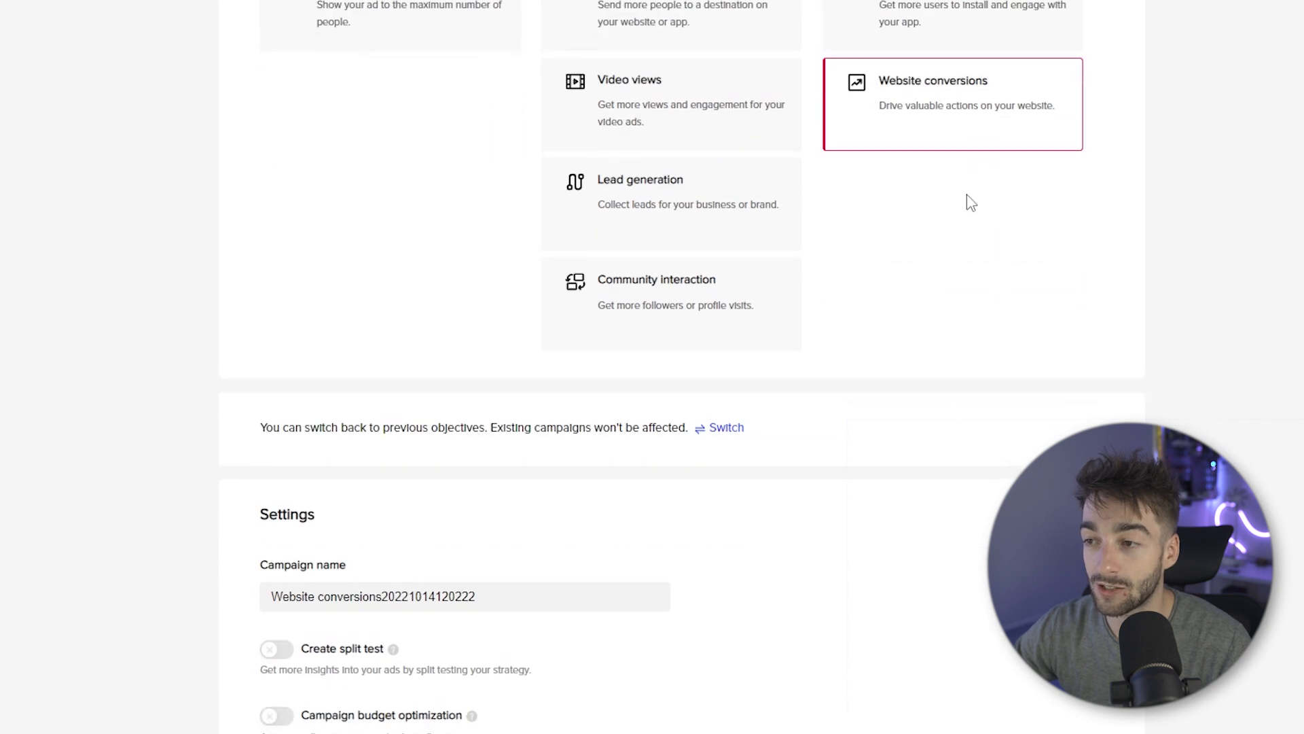
{"action": "scroll", "coordinate": [928, 127], "scroll_direction": "up", "scroll_amount": 4}
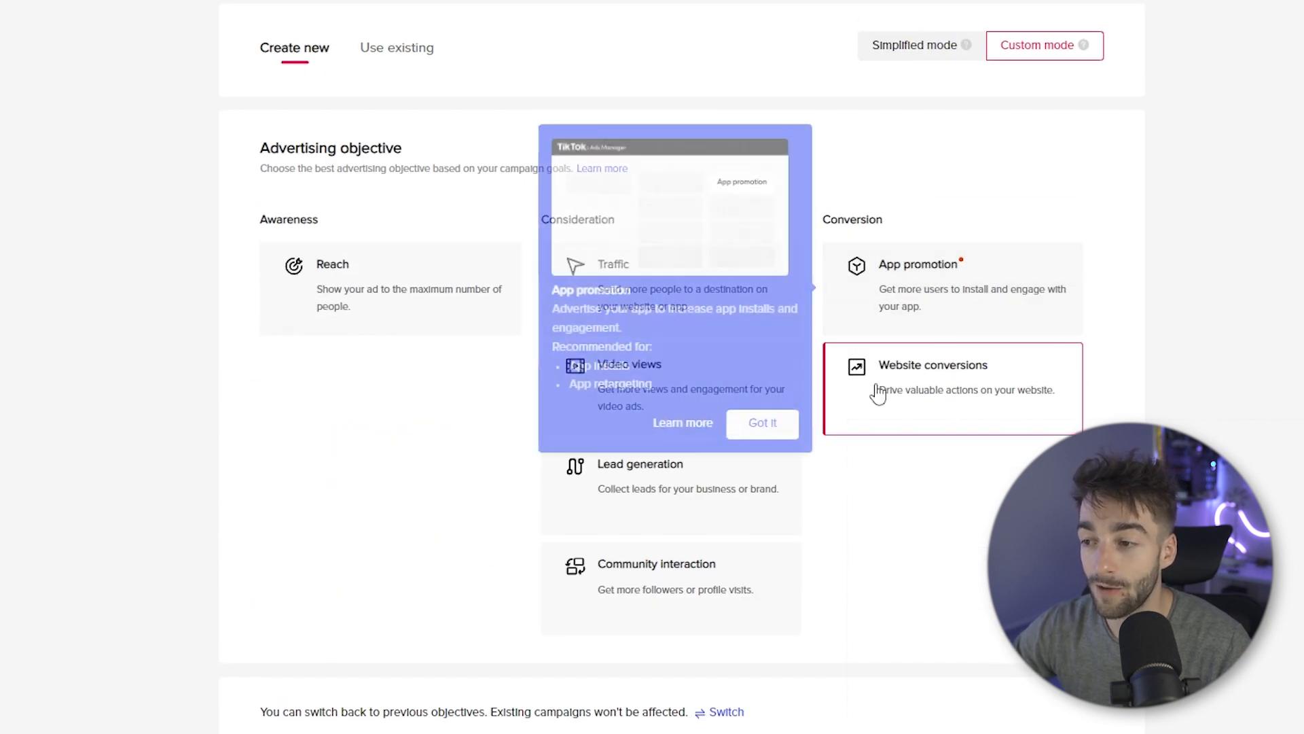
{"action": "scroll", "coordinate": [1046, 285], "scroll_direction": "down", "scroll_amount": 1}
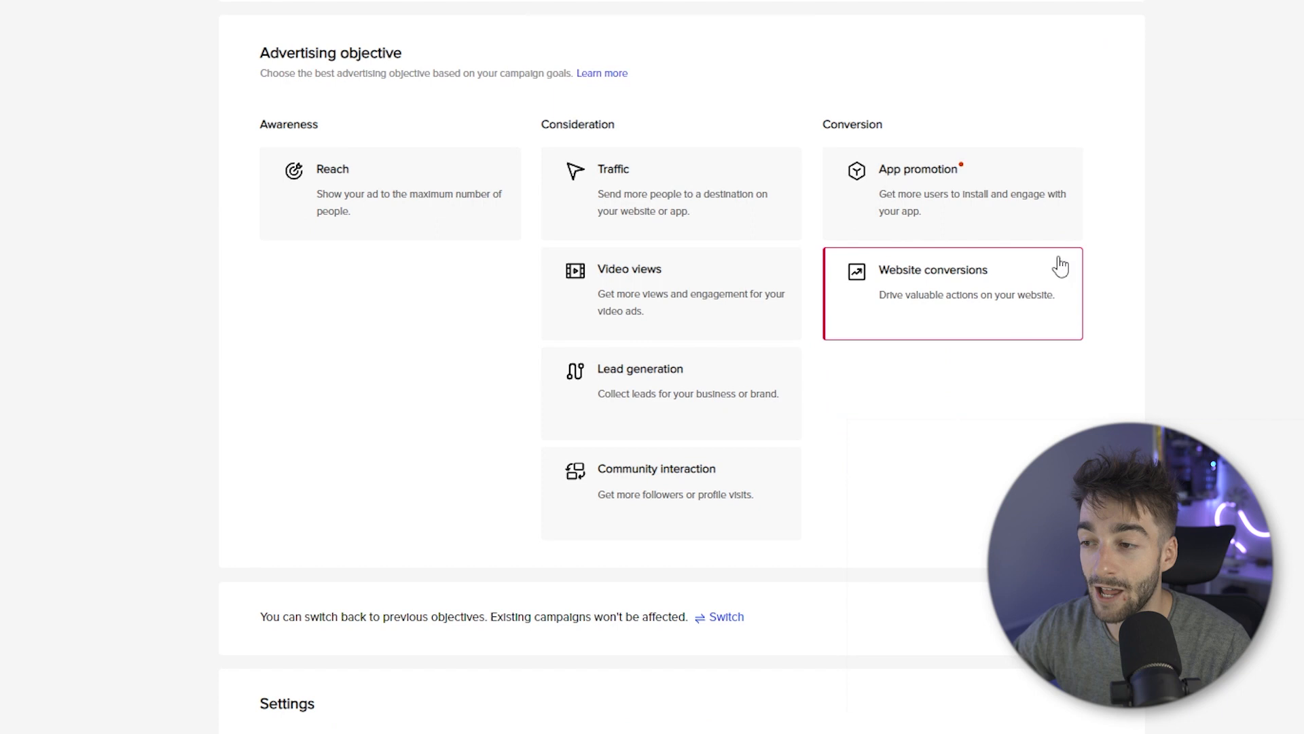
Step: Name the campaign "100k course blueprint lead magnet"
{"action": "scroll", "coordinate": [960, 344], "scroll_direction": "down", "scroll_amount": 4}
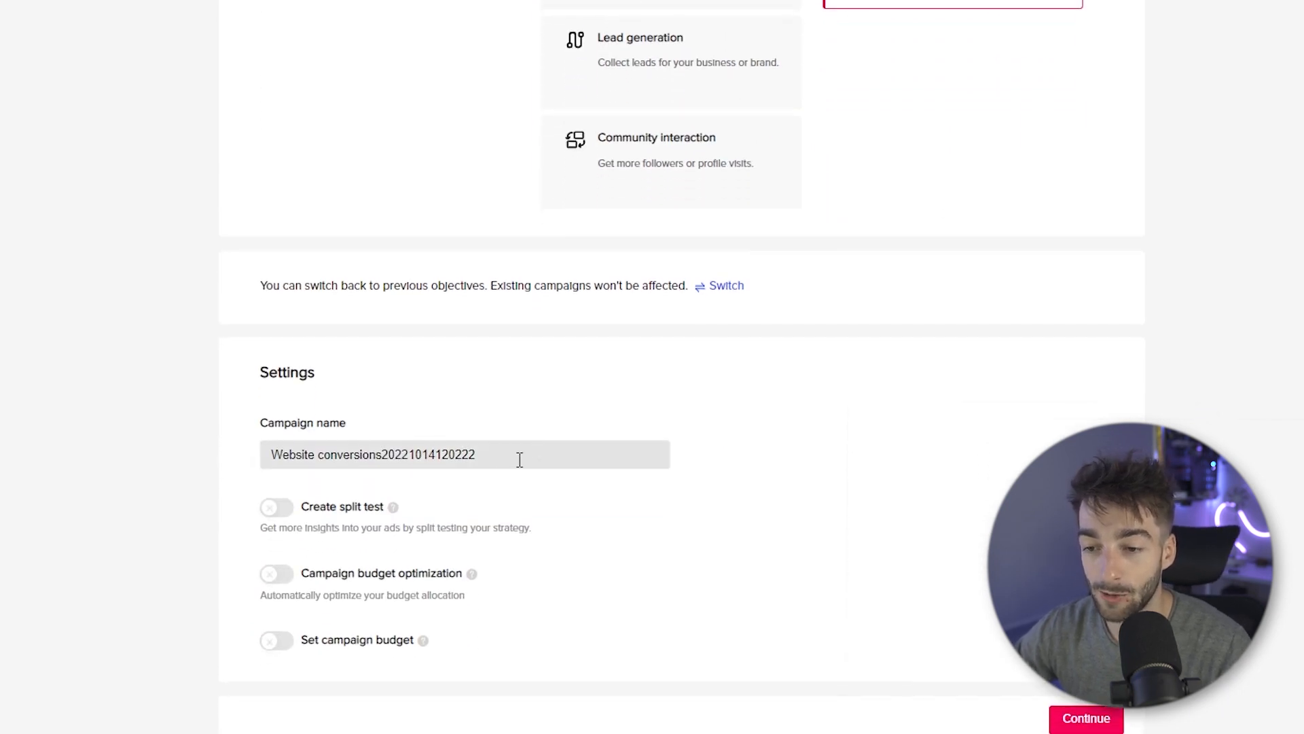
{"action": "left_click_drag", "start_coordinate": [512, 461], "coordinate": [203, 450]}
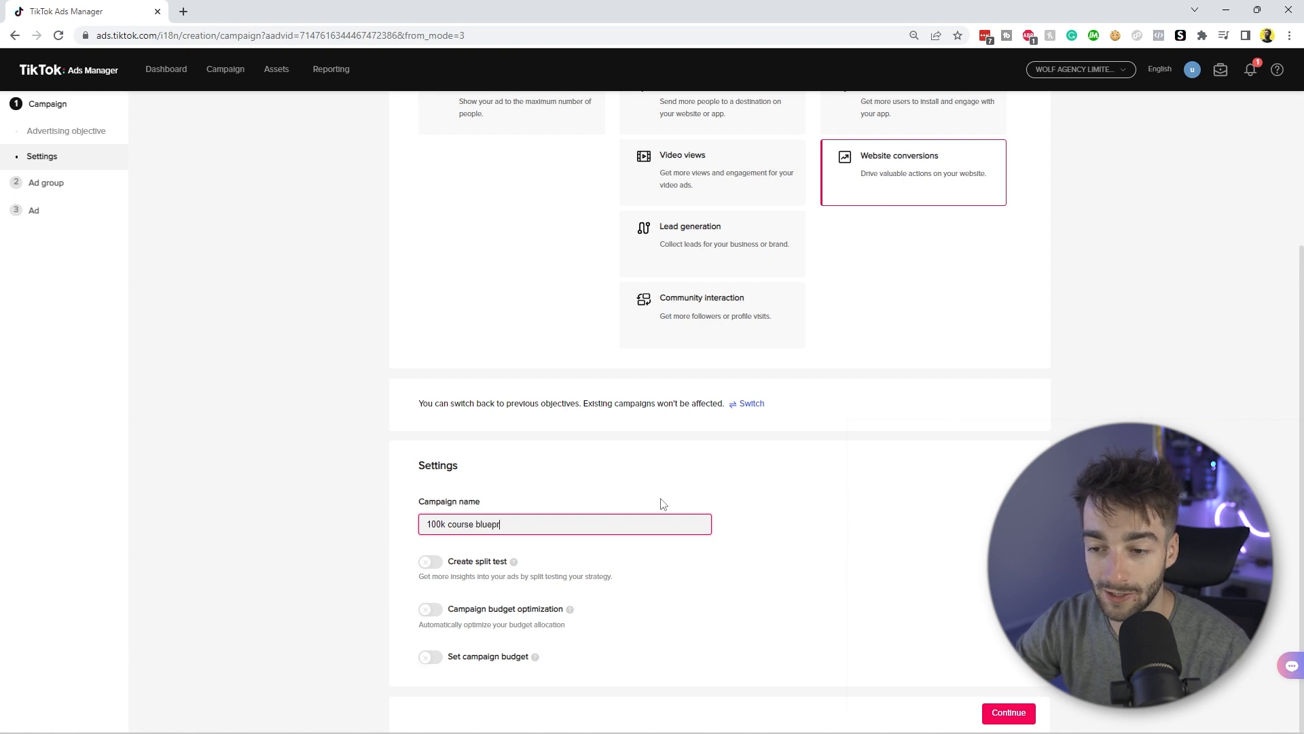
{"action": "type", "text": "gnet"}
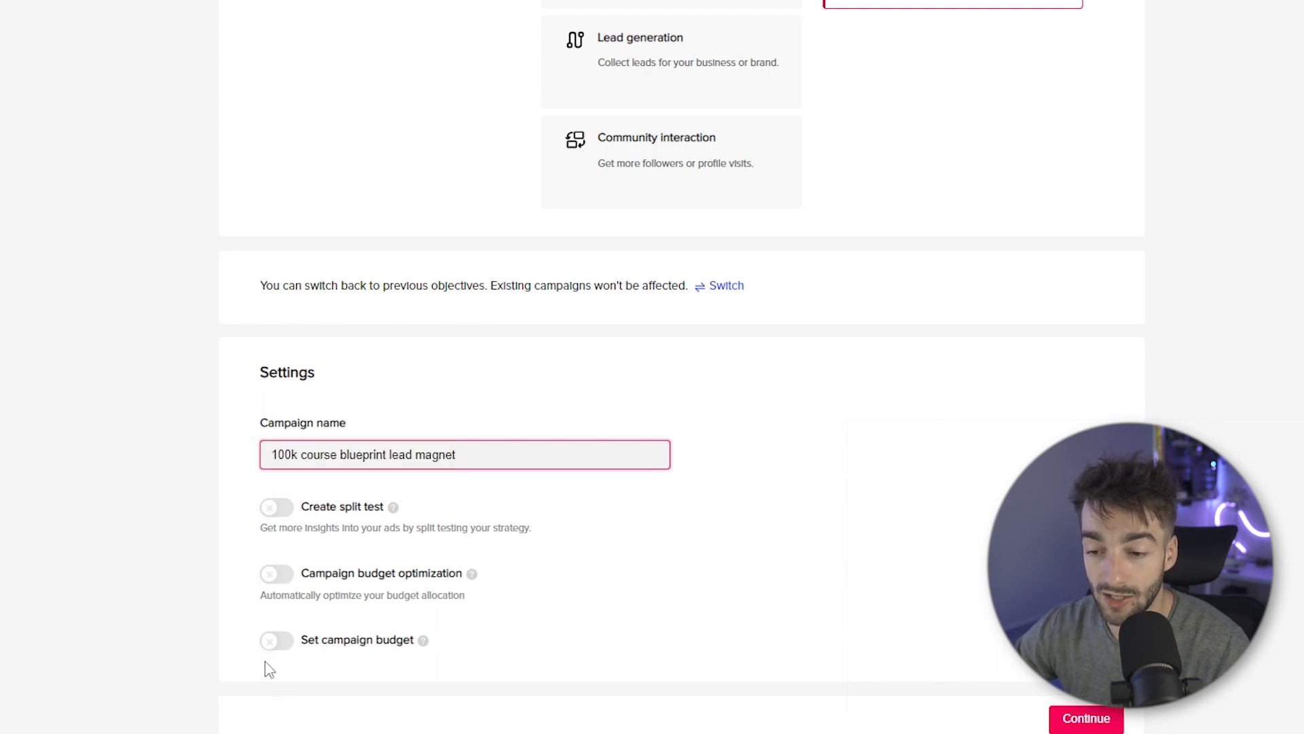
Step: Turn on campaign budget optimization with a daily budget of 50 GBP and continue to the ad group settings
{"action": "left_click", "coordinate": [278, 575]}
{"action": "scroll", "coordinate": [326, 544], "scroll_direction": "down", "scroll_amount": 4}
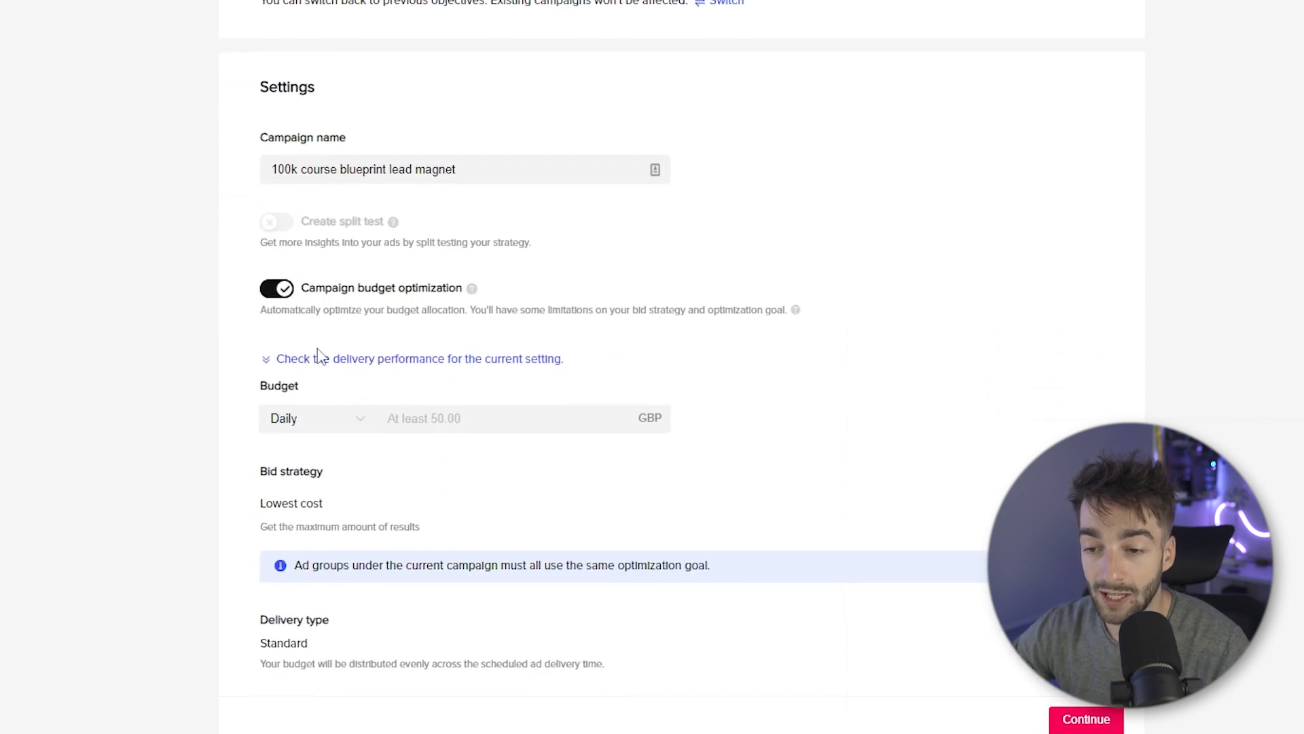
{"action": "left_click", "coordinate": [434, 425]}
{"action": "type", "text": "50"}
{"action": "left_click", "coordinate": [742, 503]}
{"action": "scroll", "coordinate": [467, 595], "scroll_direction": "down", "scroll_amount": 1}
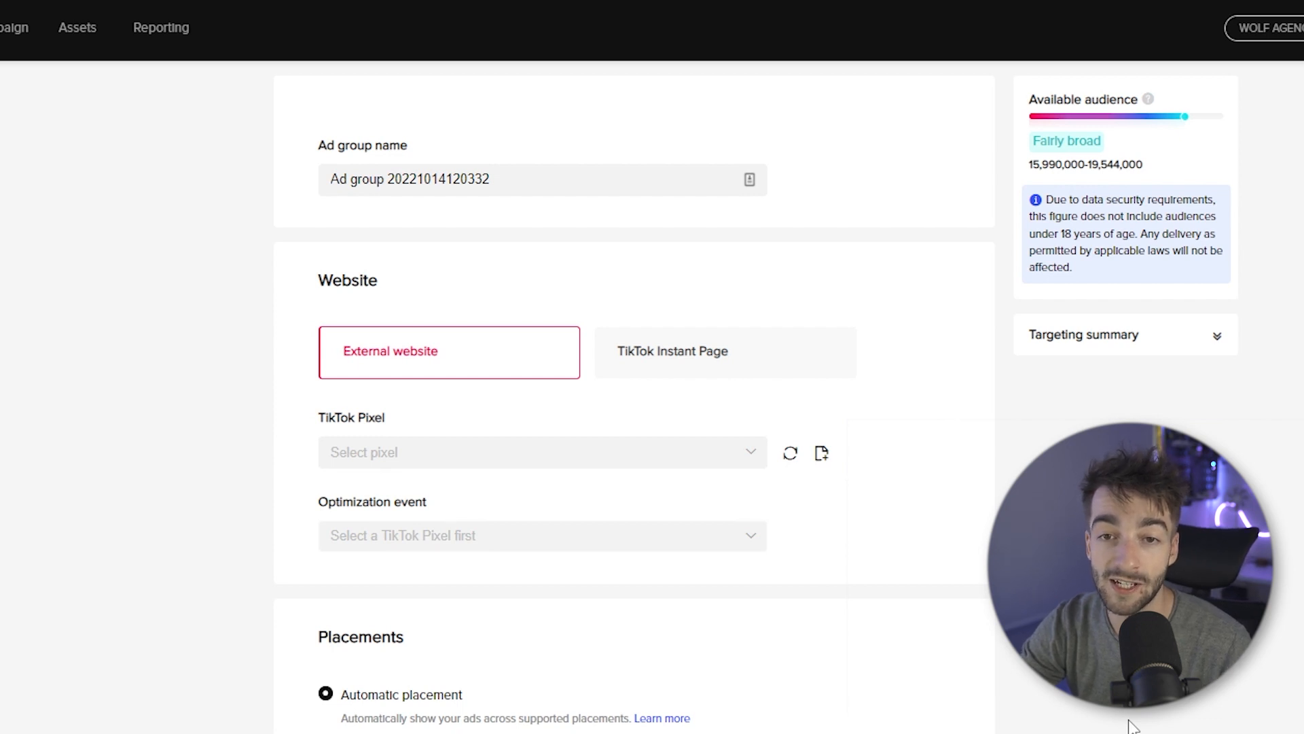
Step: Name the ad group "100k lead magnet blueprint"
{"action": "scroll", "coordinate": [1131, 724], "scroll_direction": "down", "scroll_amount": 3}
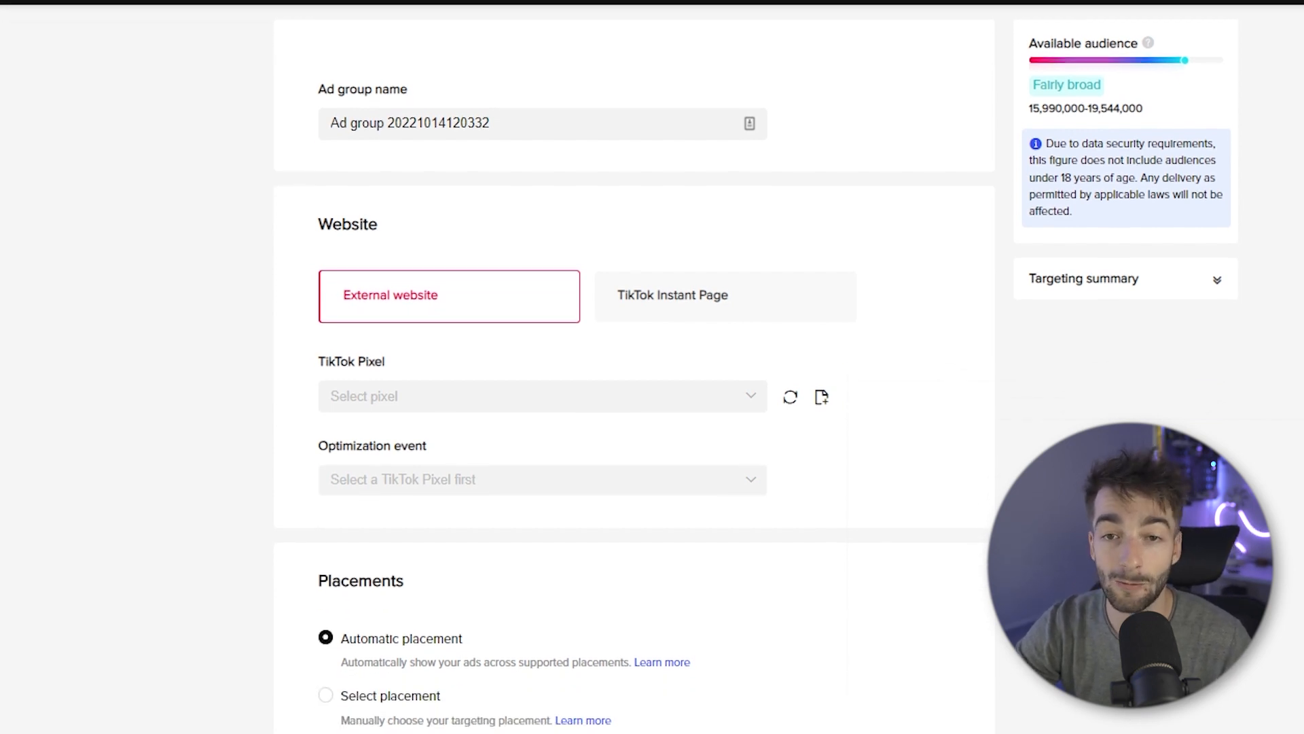
{"action": "scroll", "coordinate": [1129, 418], "scroll_direction": "down", "scroll_amount": 1}
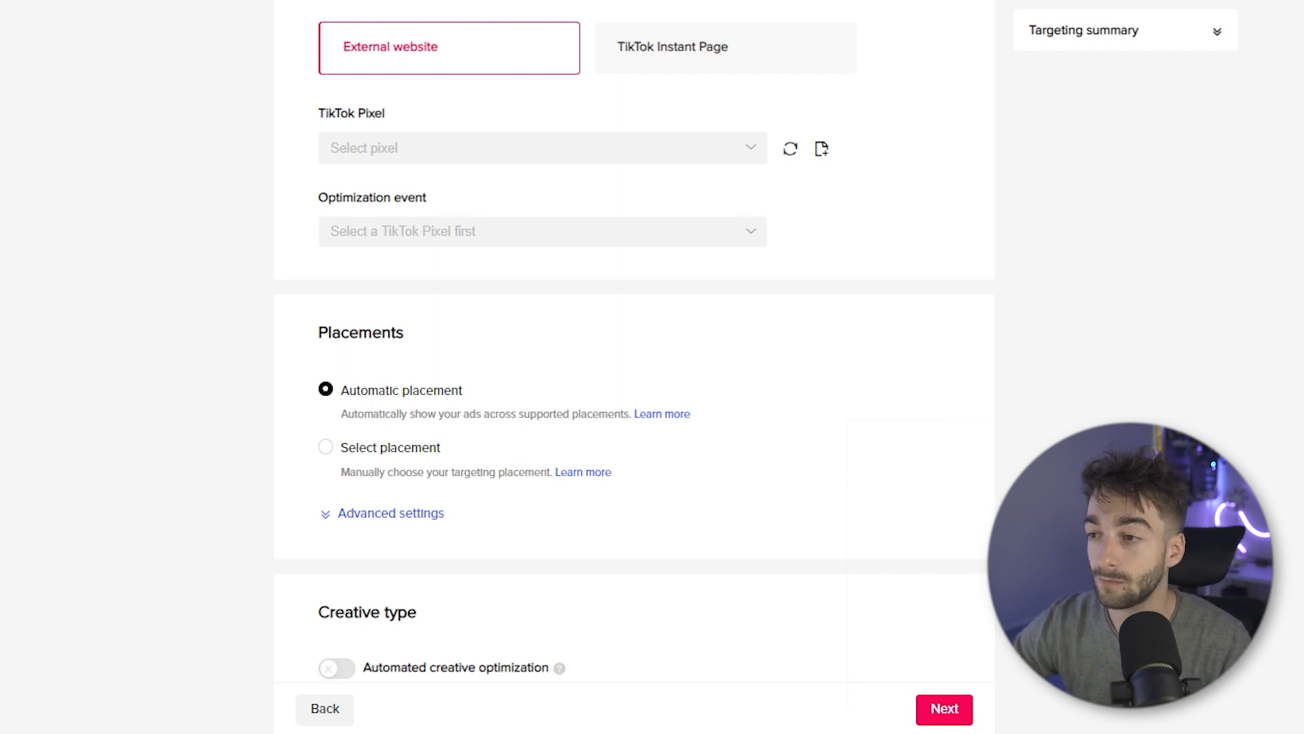
{"action": "scroll", "coordinate": [635, 367], "scroll_direction": "up", "scroll_amount": 4}
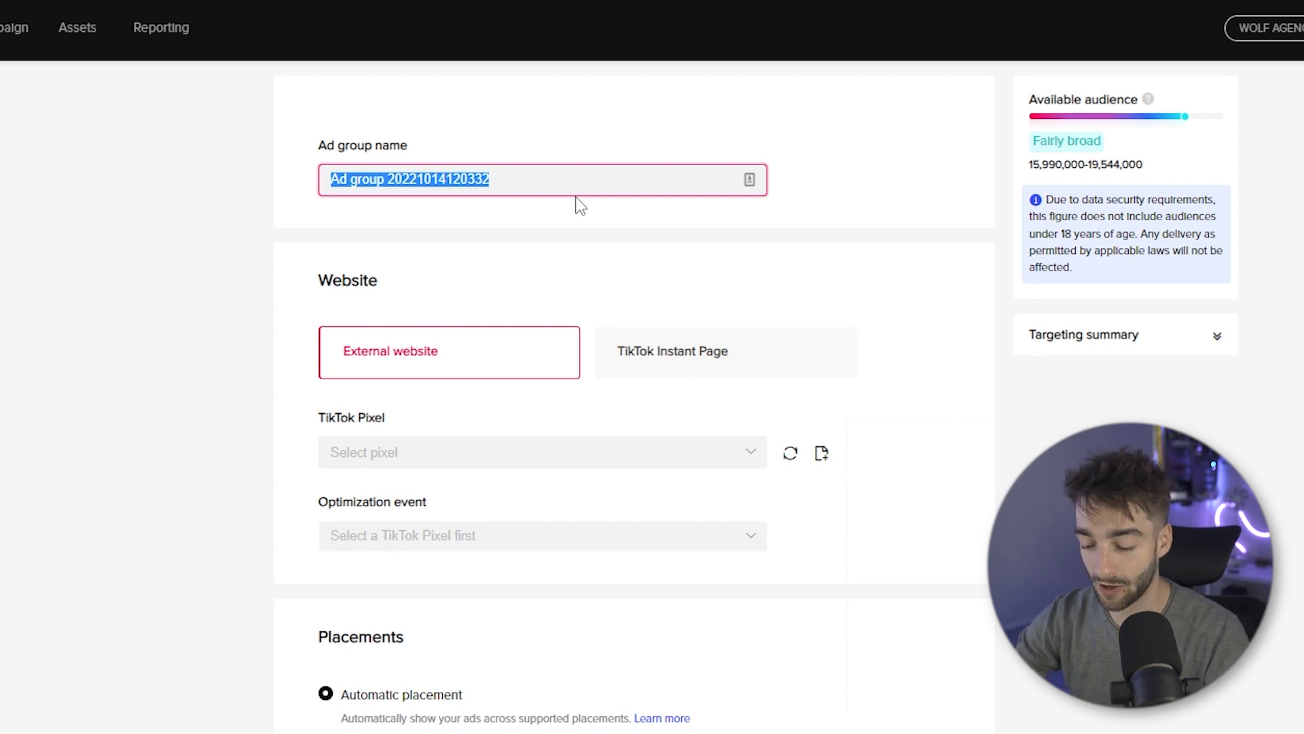
{"action": "type", "text": "100k lead magnet blueprint"}
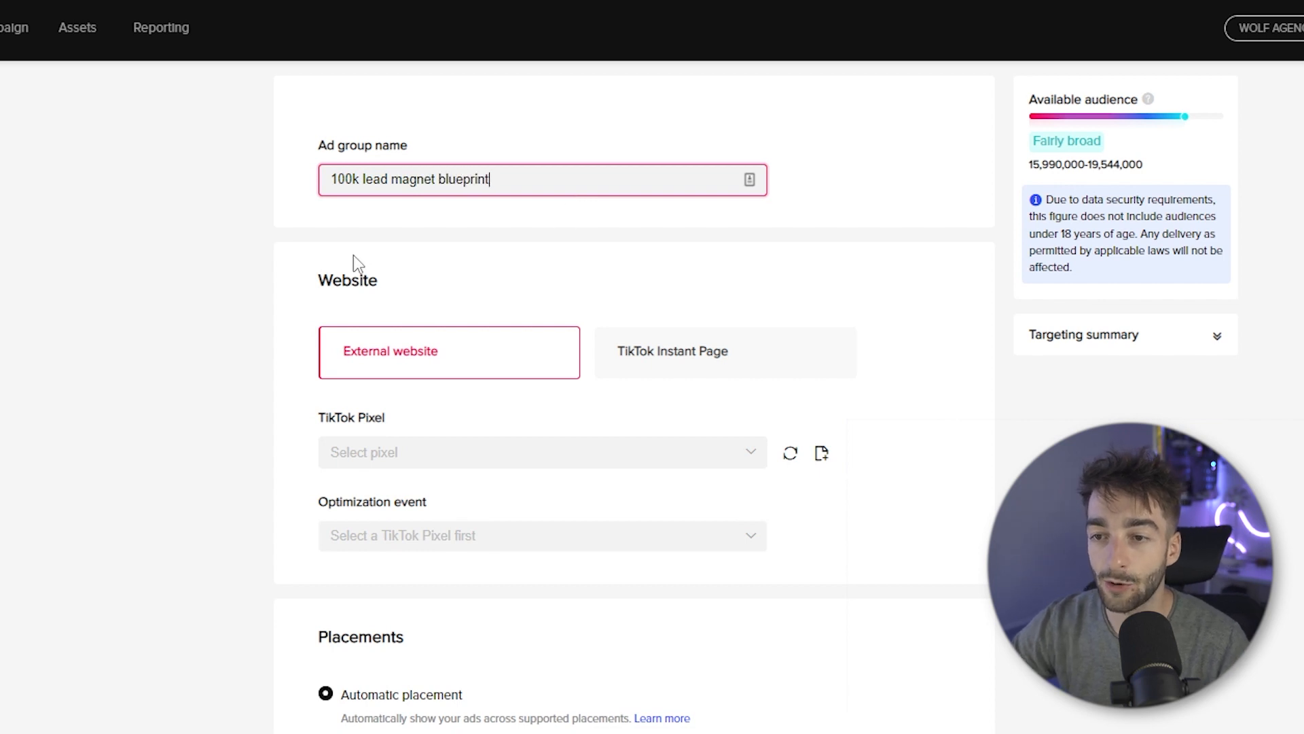
{"action": "left_click_drag", "start_coordinate": [323, 286], "coordinate": [395, 281]}
{"action": "left_click", "coordinate": [394, 281]}
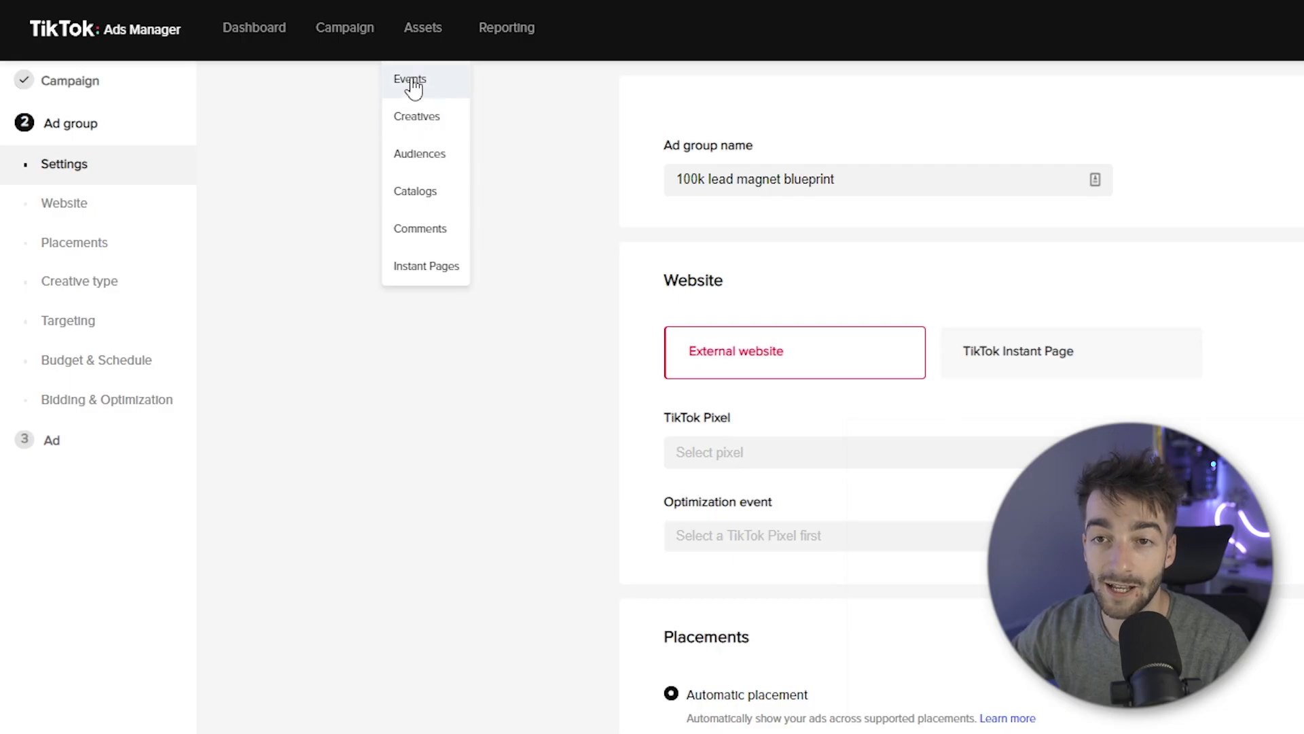
Step: Open the events assets, then open the live Capture and Thank you pages of the Blueprint Lead Magnet funnel in Wolfeo
{"action": "left_click", "coordinate": [413, 87]}
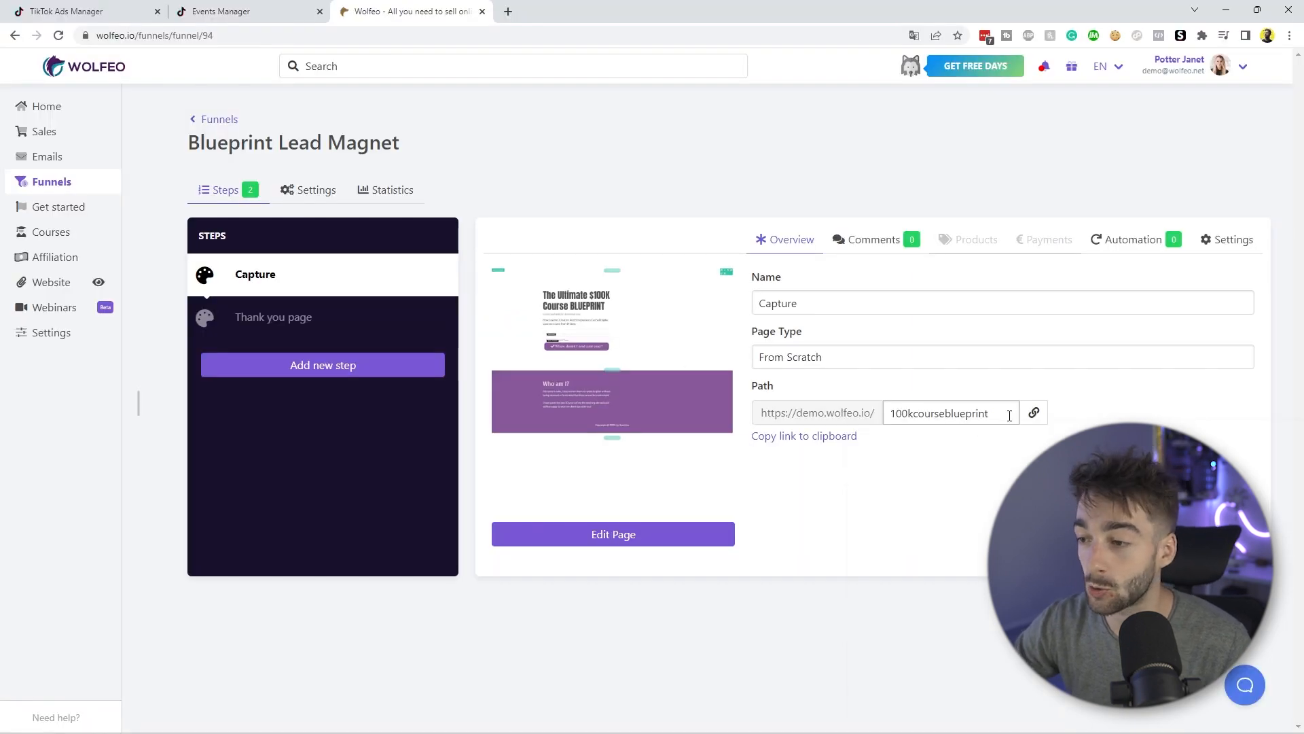
{"action": "left_click", "coordinate": [1033, 412]}
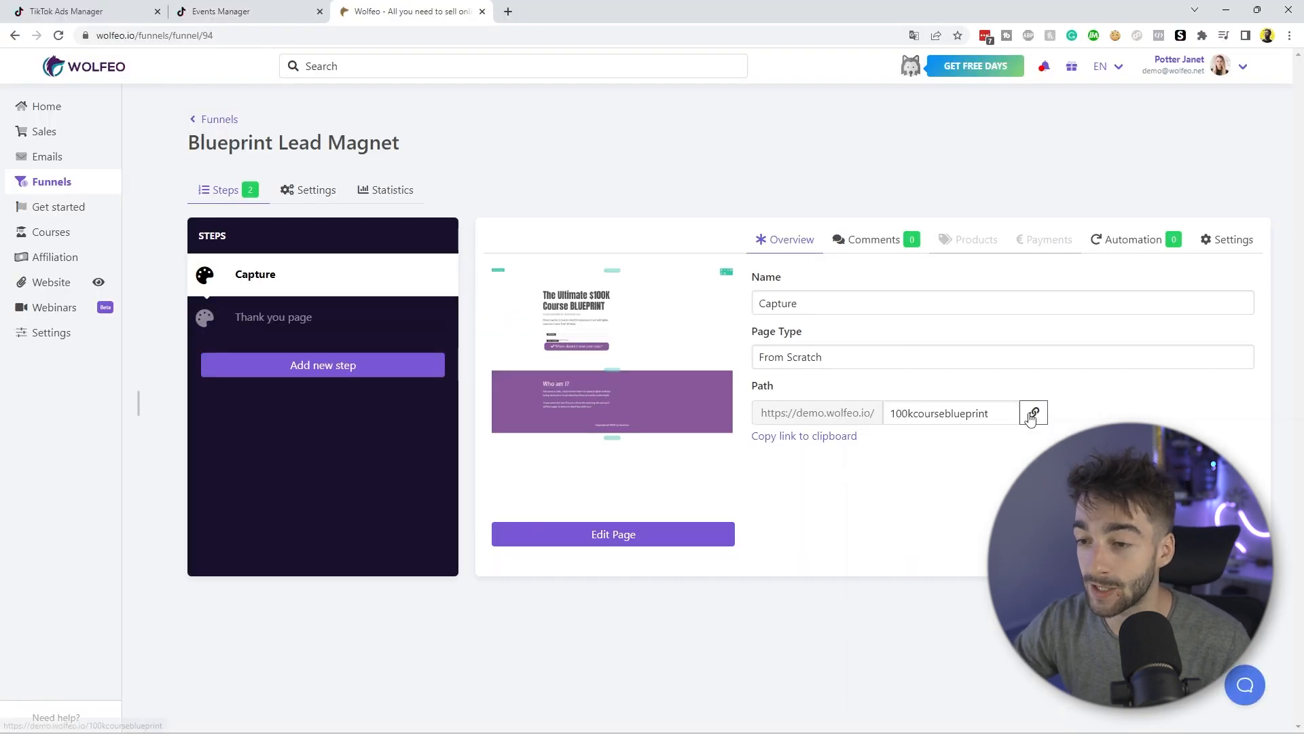
{"action": "left_click", "coordinate": [271, 328]}
{"action": "left_click", "coordinate": [1033, 412]}
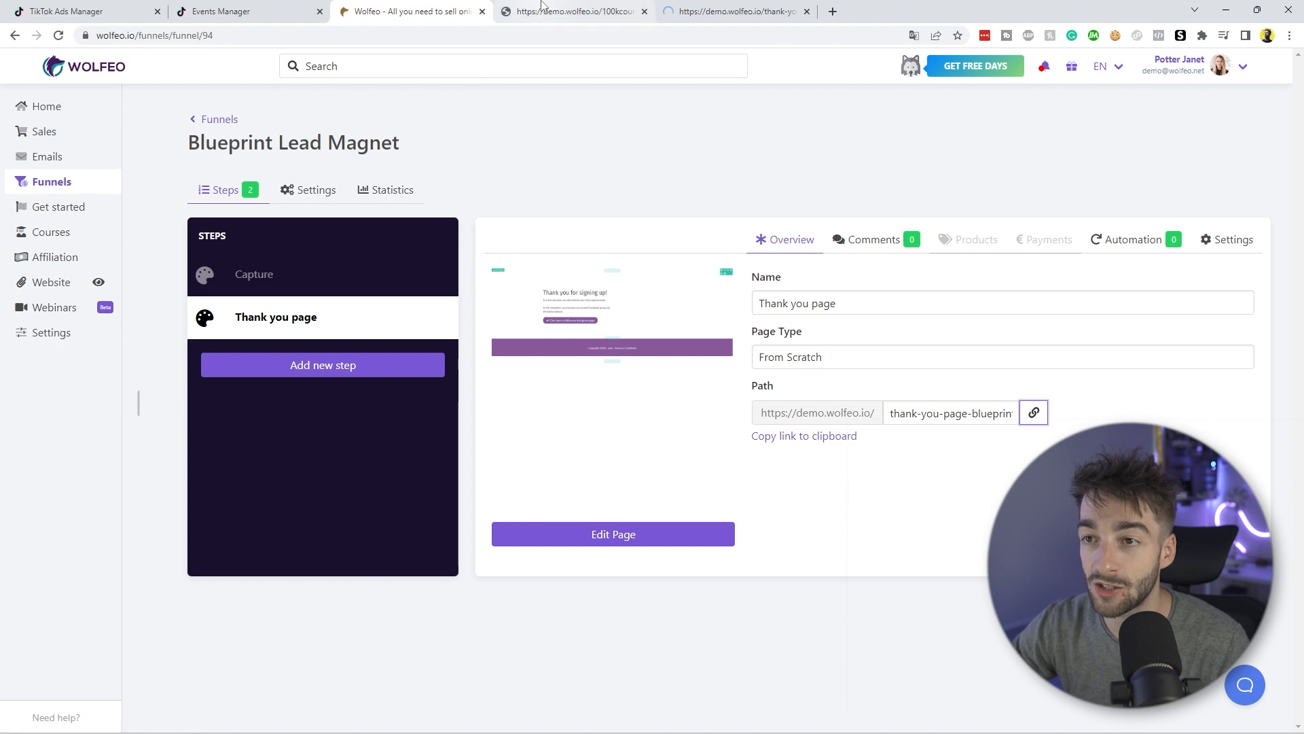
Step: Check with TikTok Pixel Helper which pixel events fire on the funnel's capture page and thank-you page
{"action": "left_click", "coordinate": [542, 9]}
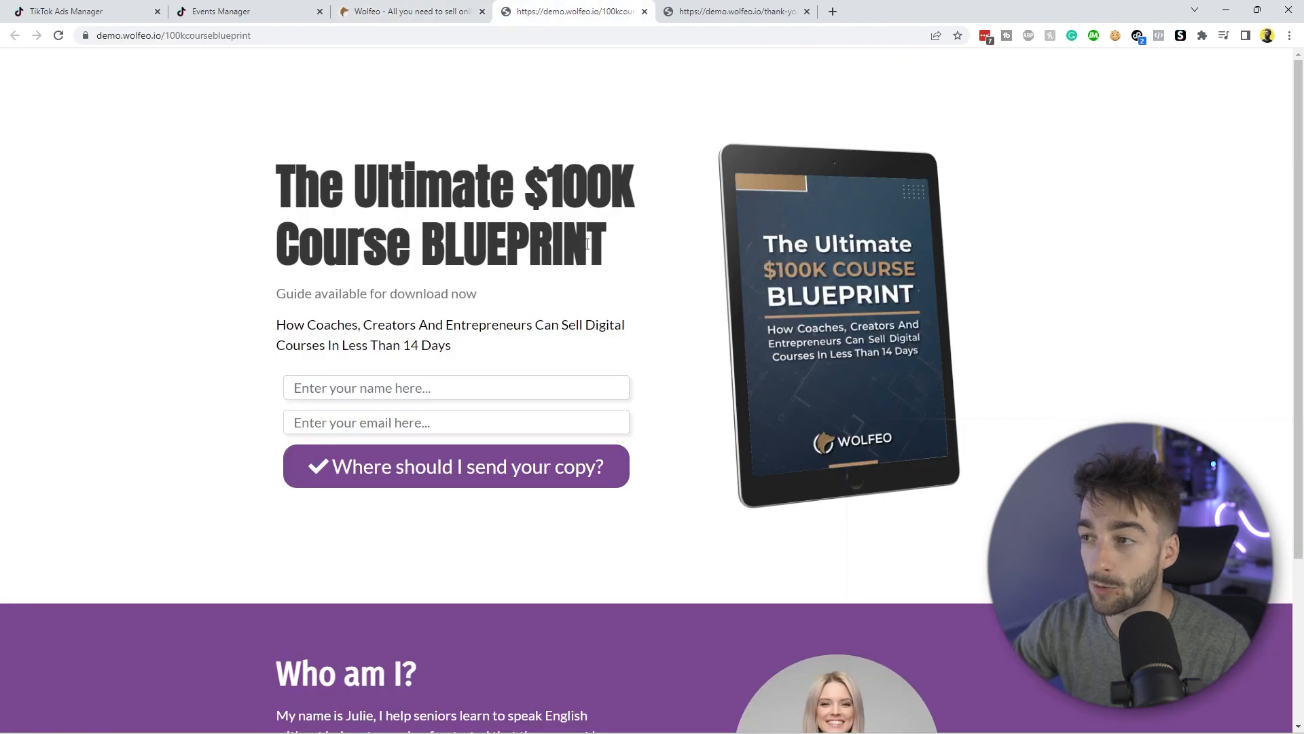
{"action": "left_click", "coordinate": [1138, 36]}
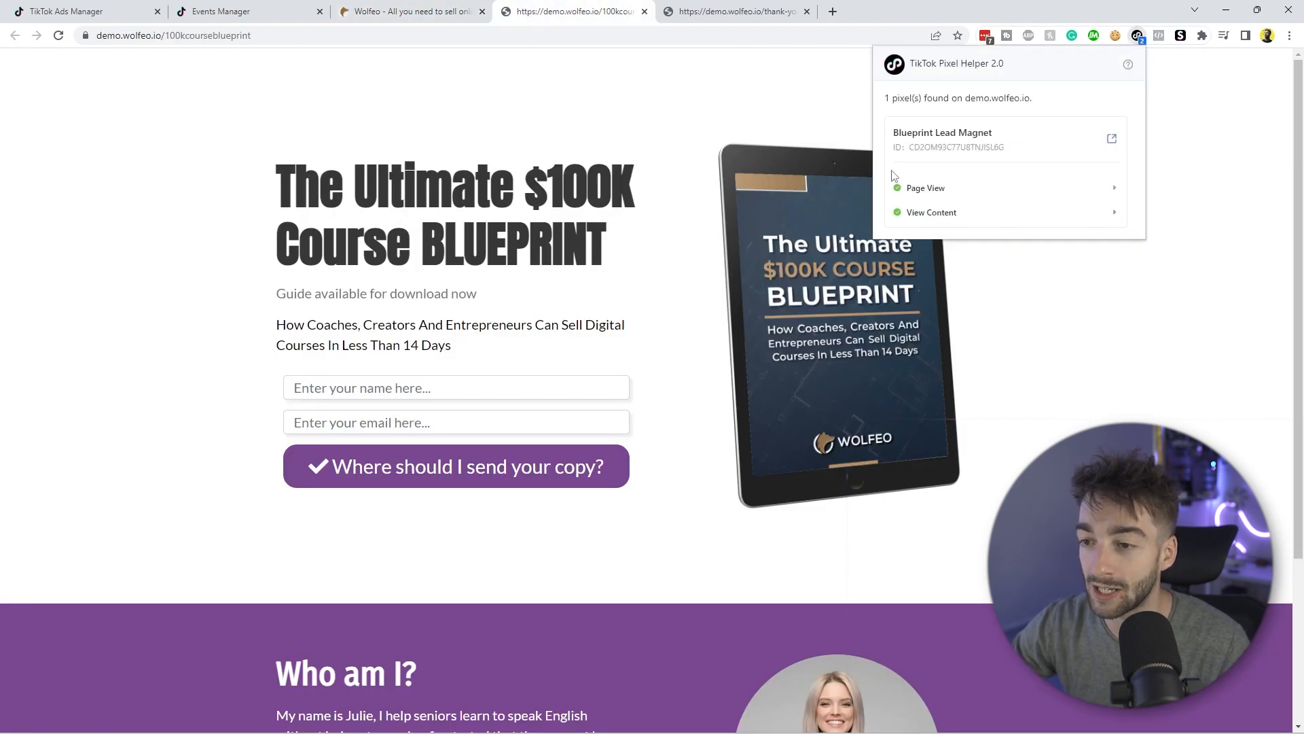
{"action": "left_click", "coordinate": [736, 10]}
{"action": "left_click", "coordinate": [1138, 36]}
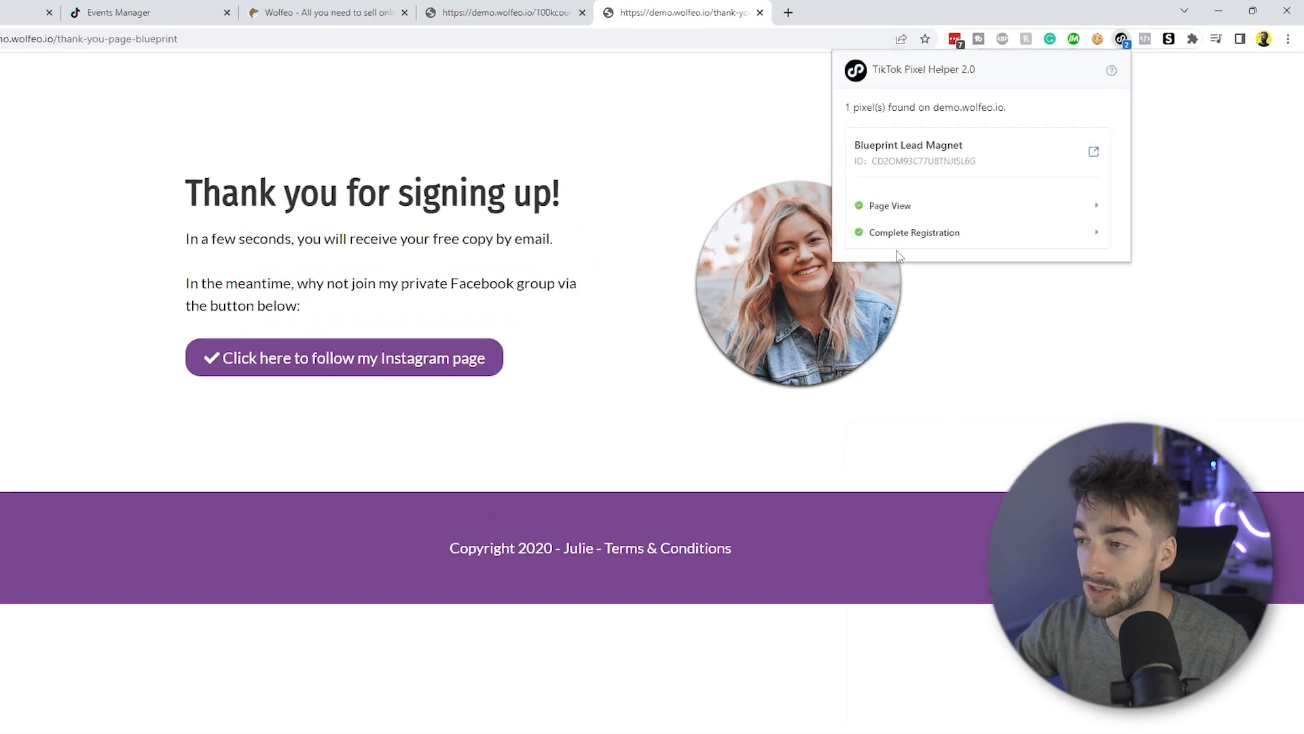
{"action": "left_click", "coordinate": [591, 140]}
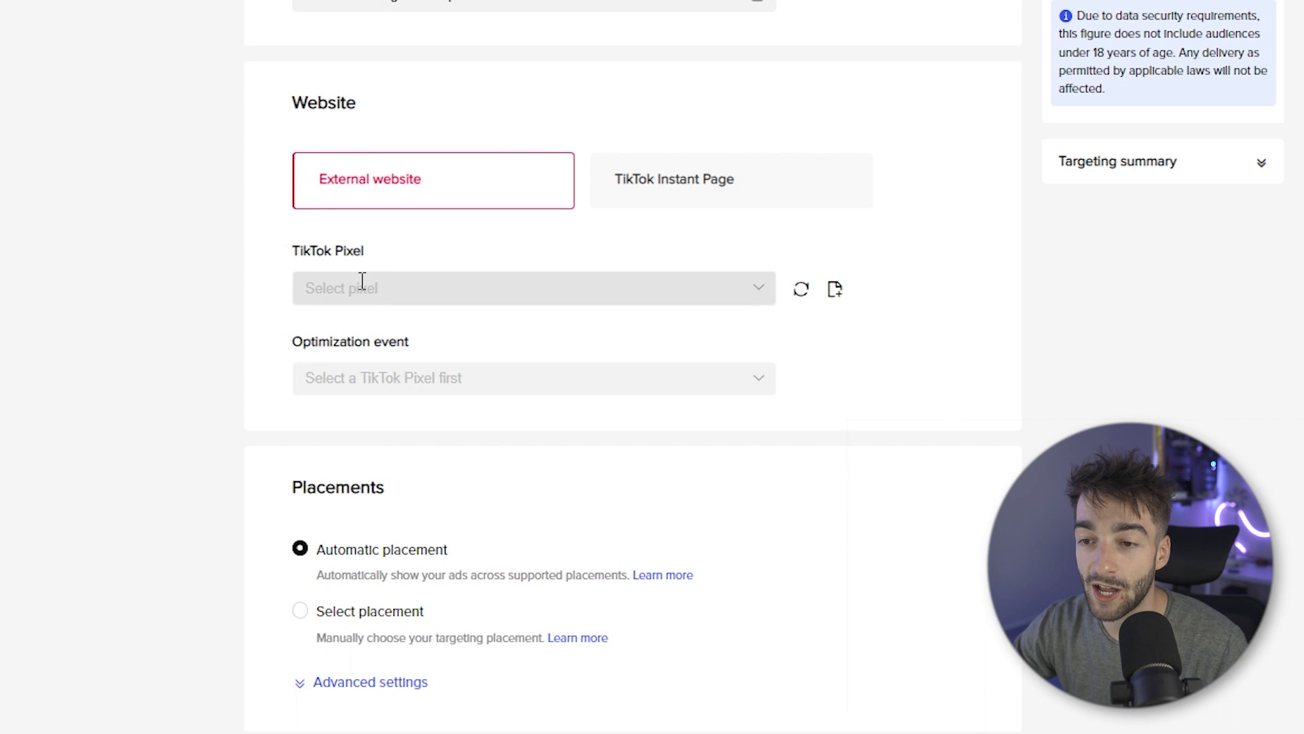
Step: Use the "Blueprint Lead Magnet" TikTok Pixel for the external website, with View Content as the optimization event
{"action": "left_click", "coordinate": [758, 299]}
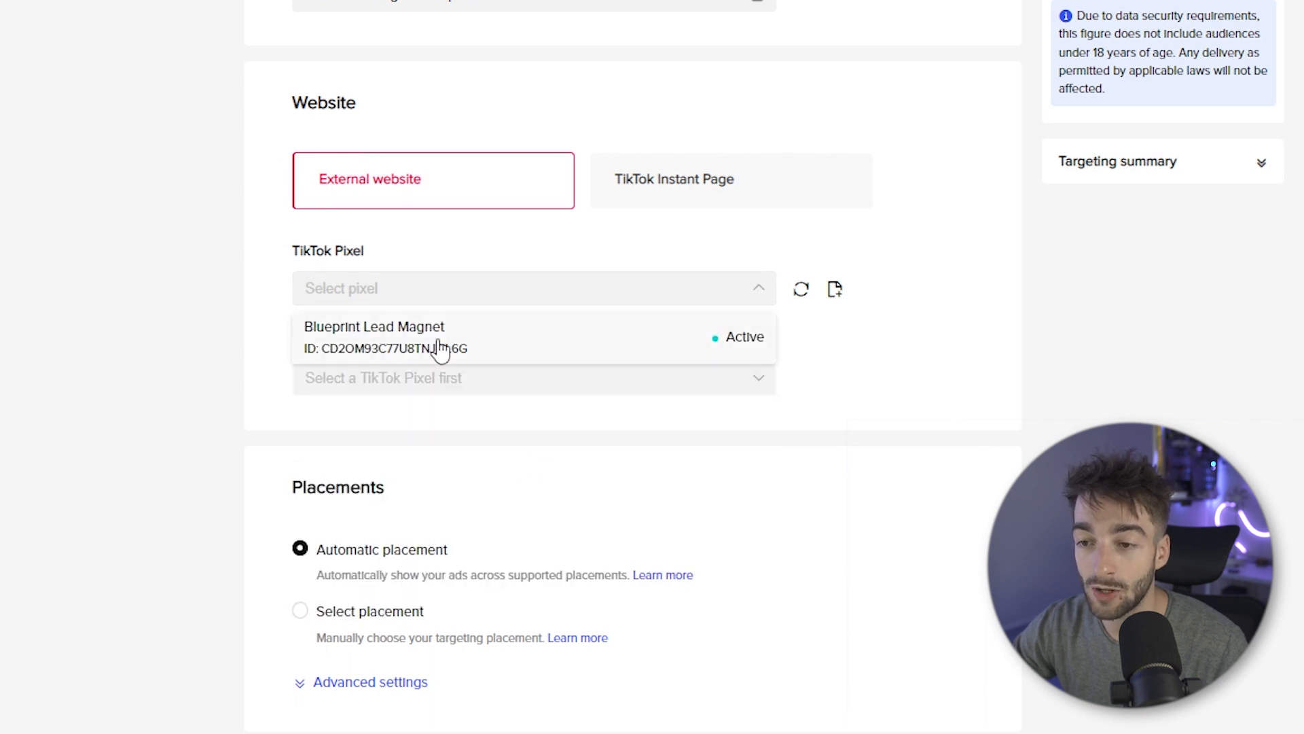
{"action": "left_click", "coordinate": [438, 345]}
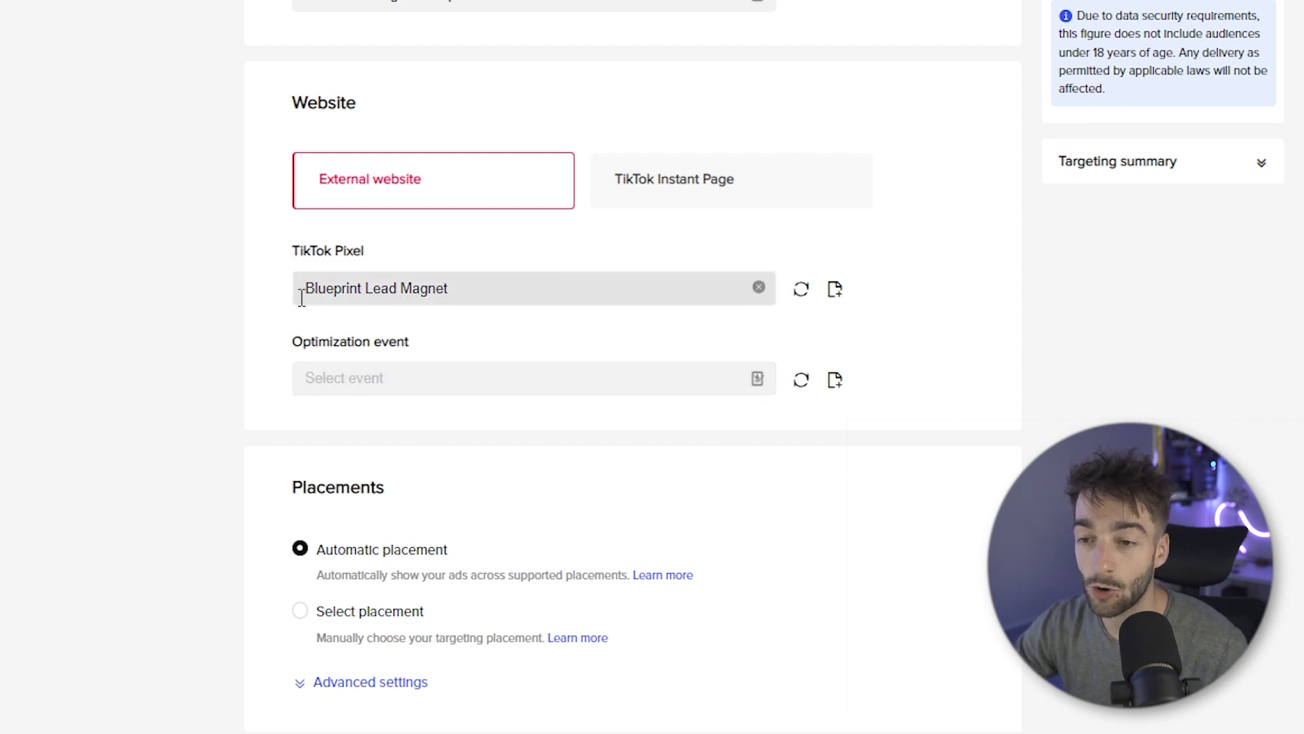
{"action": "left_click", "coordinate": [359, 386]}
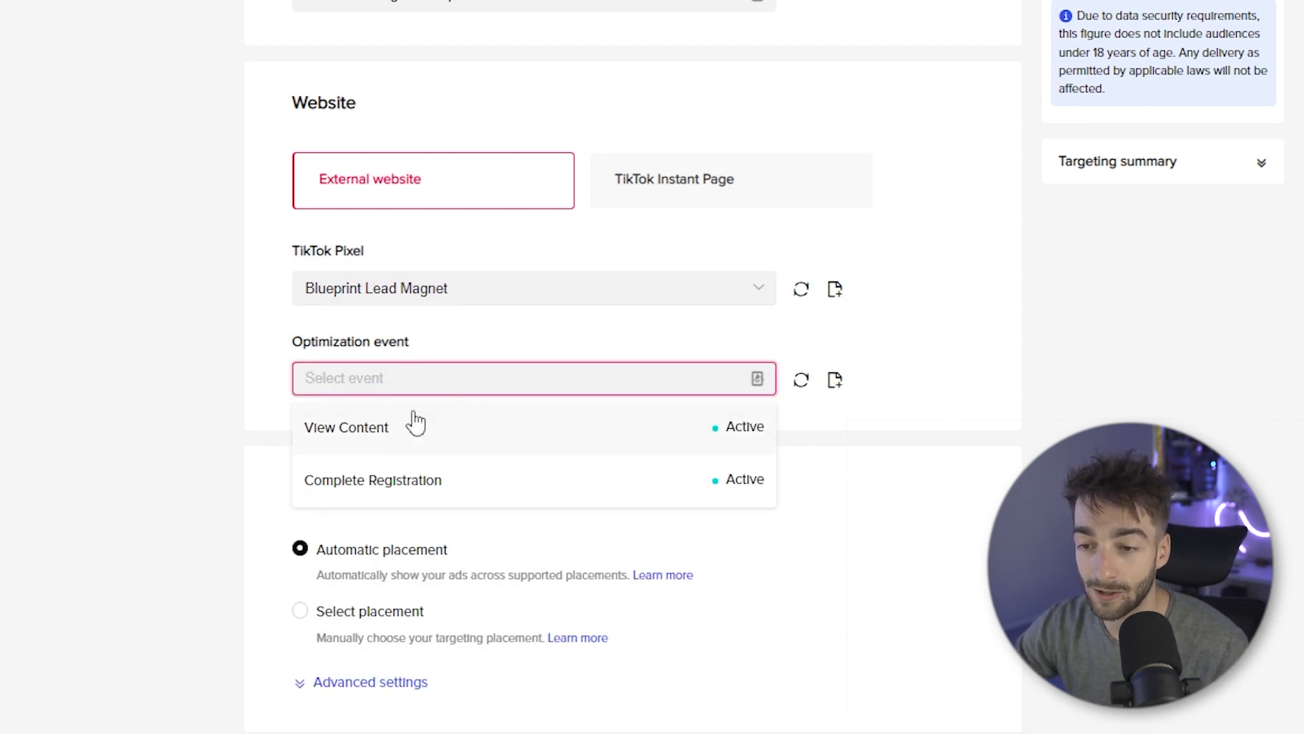
{"action": "left_click", "coordinate": [350, 429]}
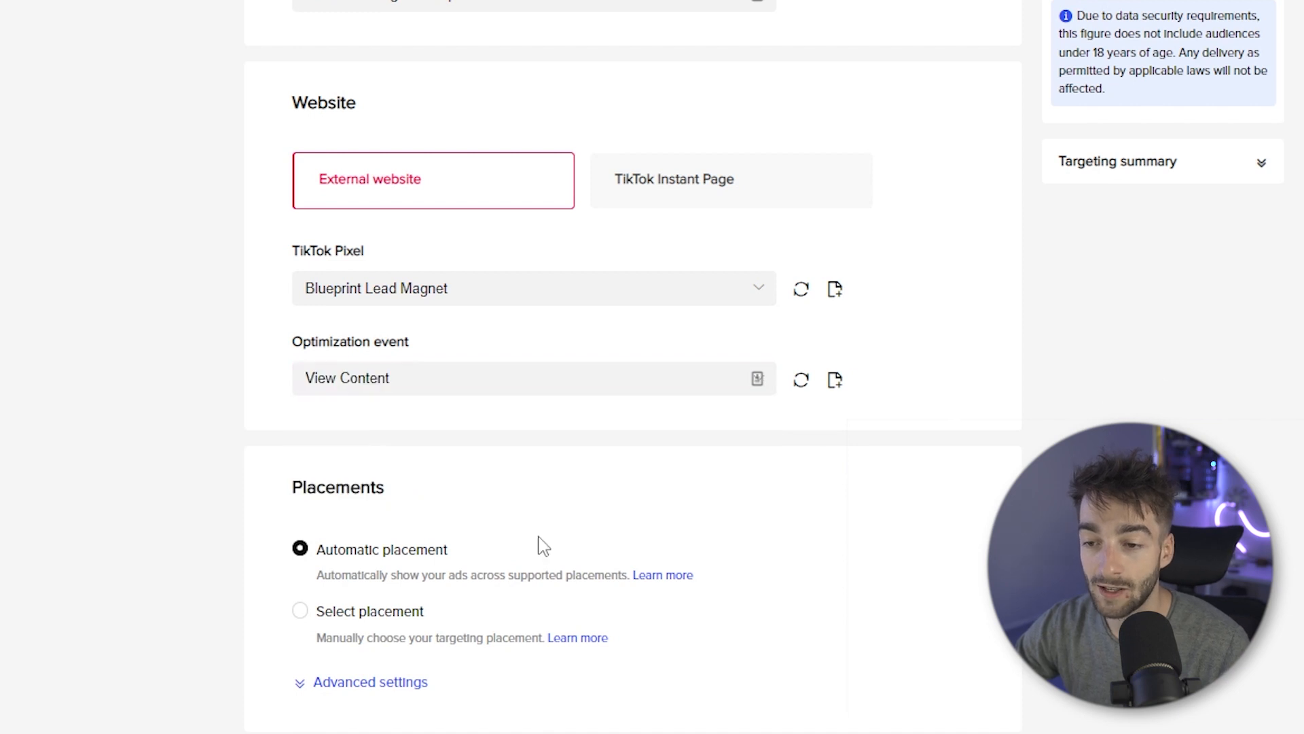
{"action": "scroll", "coordinate": [541, 543], "scroll_direction": "down", "scroll_amount": 2}
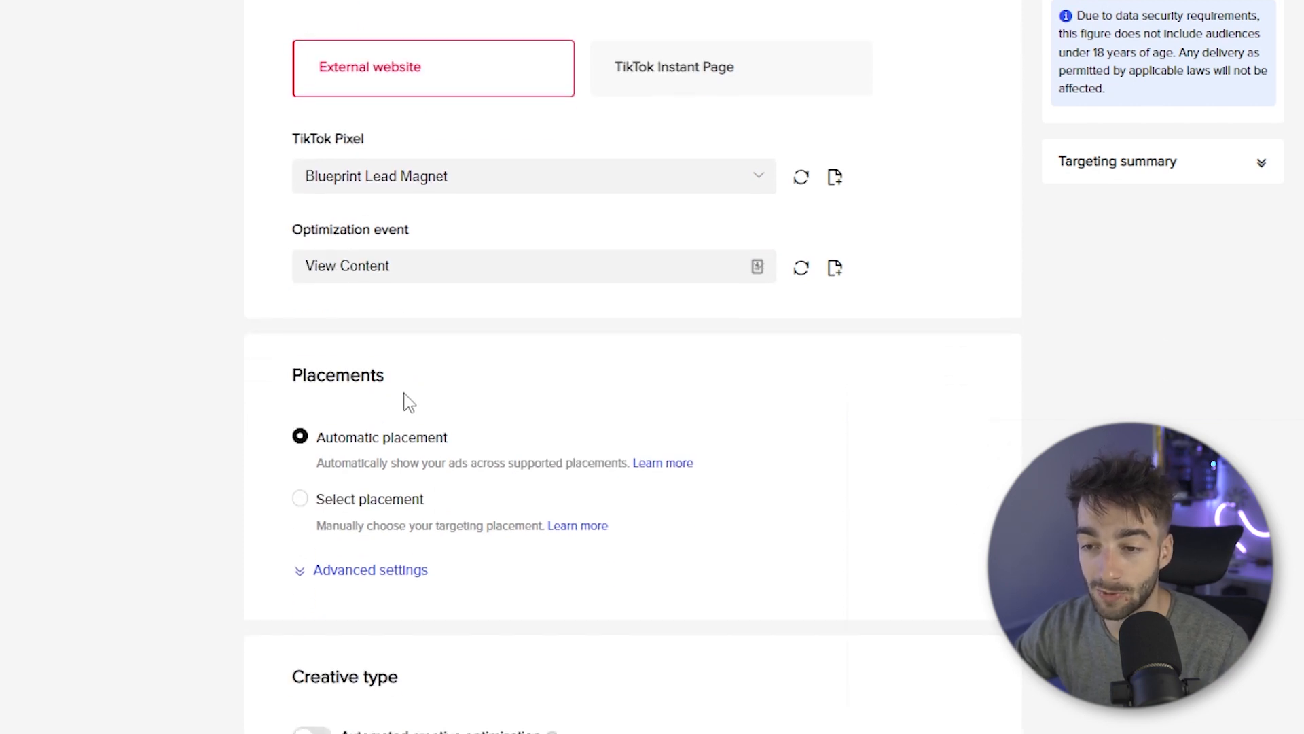
Step: Choose placements manually and limit them to TikTok, leaving out News feed app series and Pangle
{"action": "scroll", "coordinate": [389, 466], "scroll_direction": "down", "scroll_amount": 3}
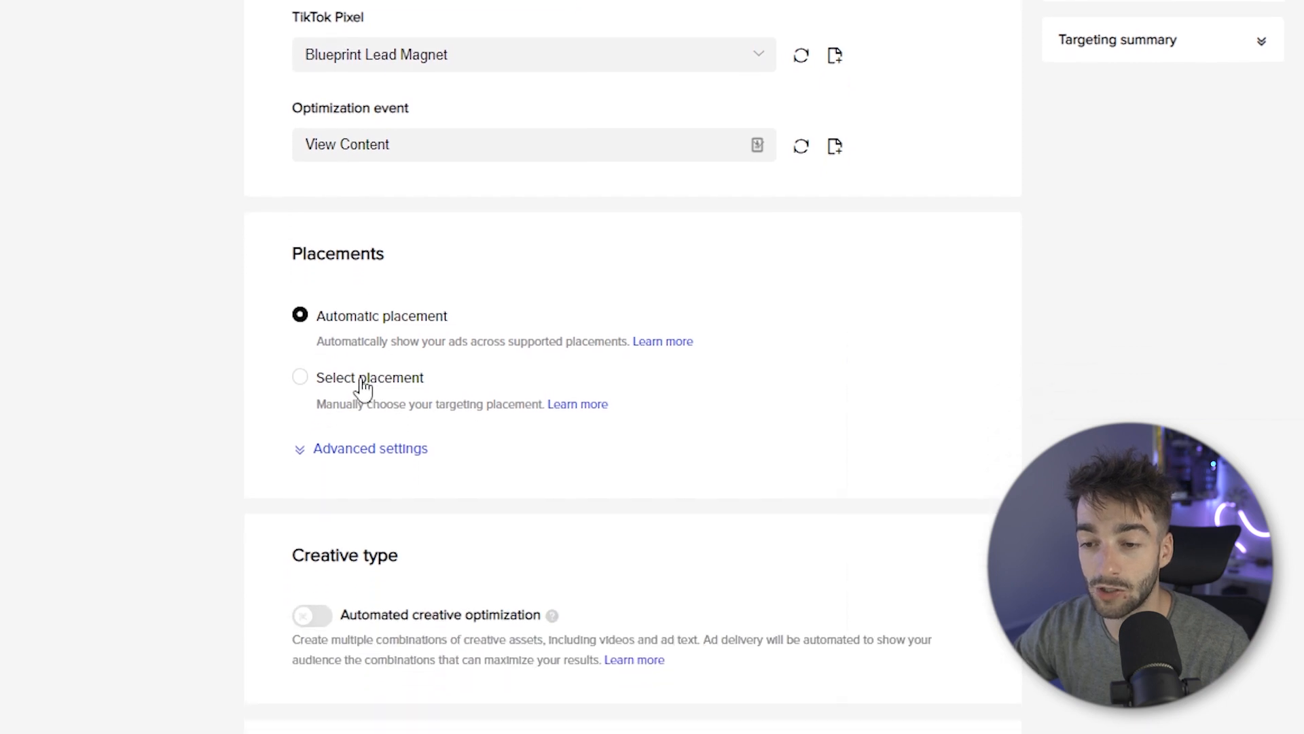
{"action": "left_click", "coordinate": [367, 380]}
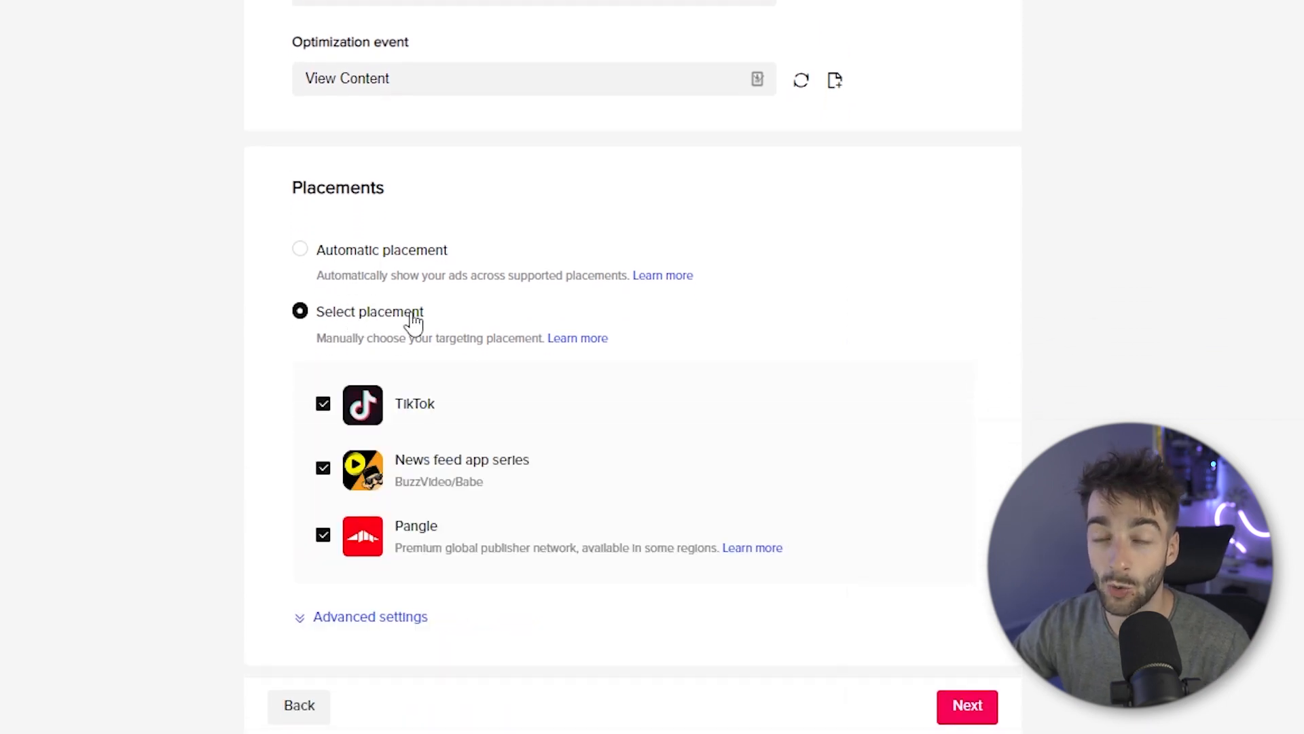
{"action": "left_click", "coordinate": [322, 469]}
{"action": "left_click", "coordinate": [323, 536]}
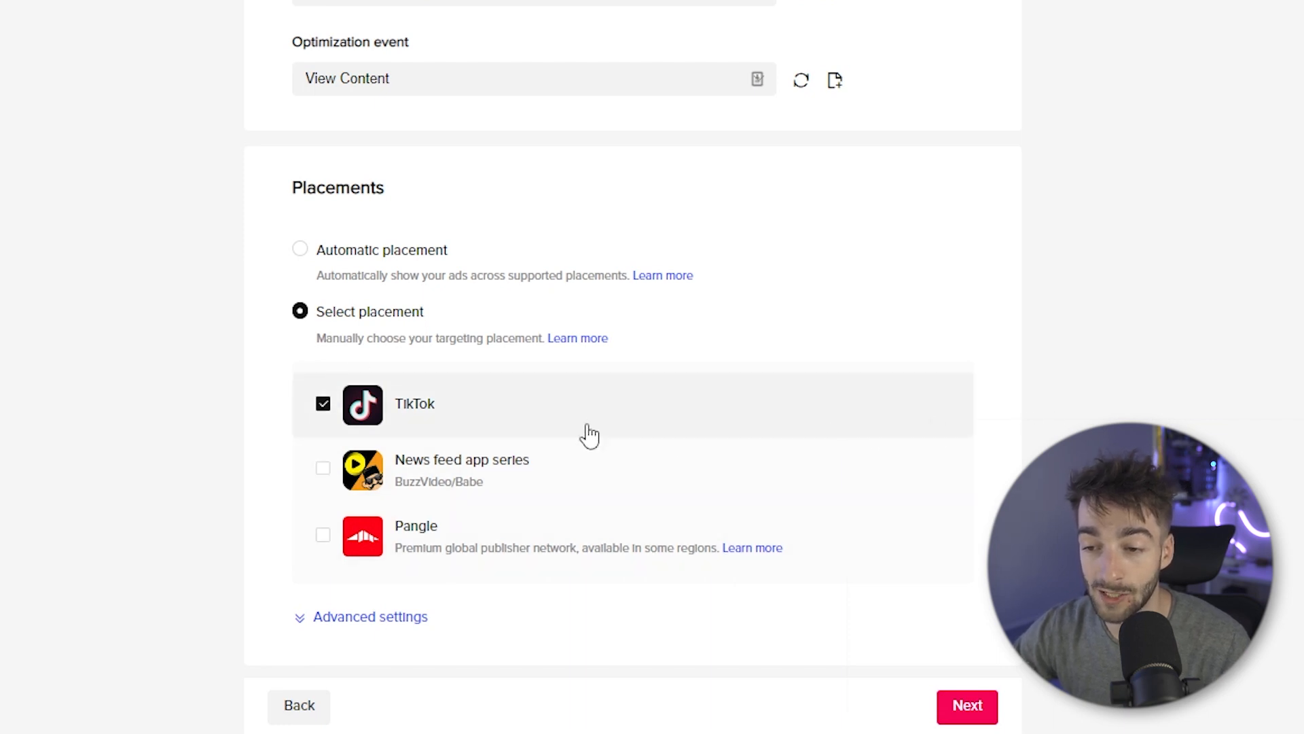
{"action": "left_click_drag", "start_coordinate": [460, 425], "coordinate": [370, 425]}
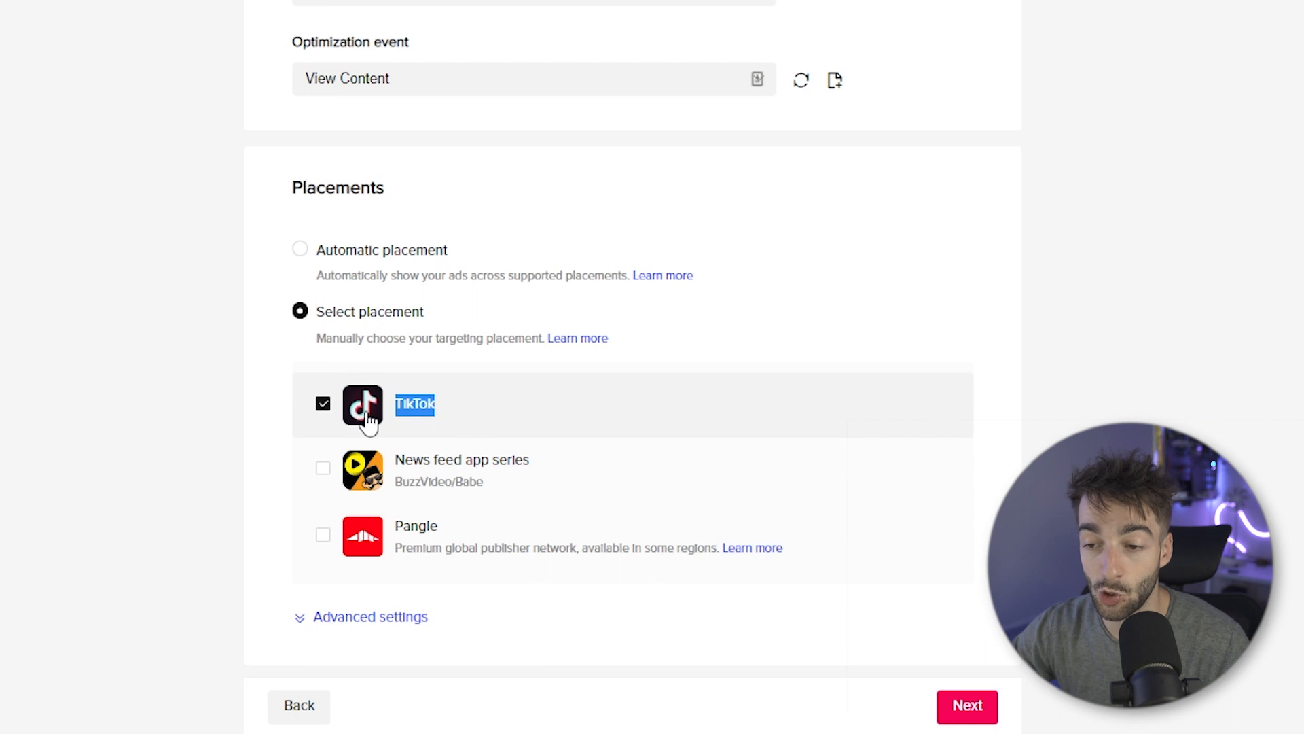
{"action": "scroll", "coordinate": [986, 418], "scroll_direction": "down", "scroll_amount": 3}
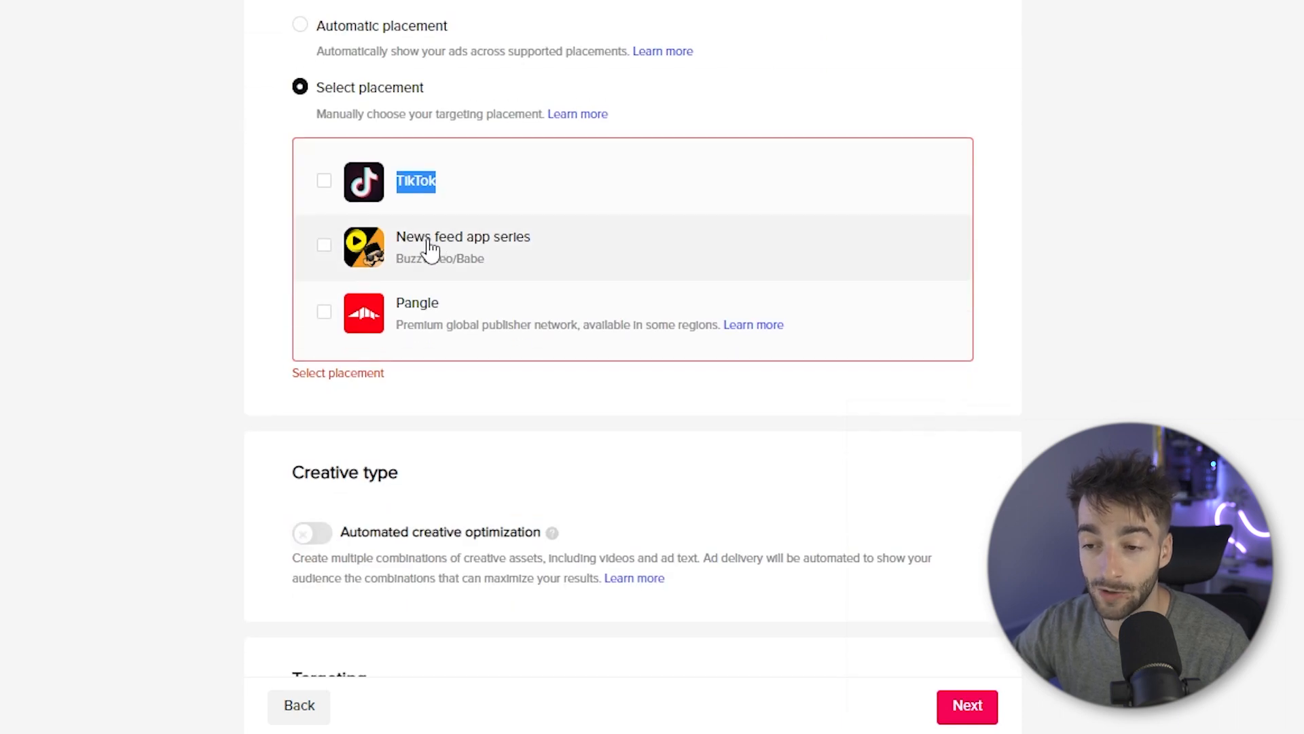
{"action": "left_click", "coordinate": [323, 180]}
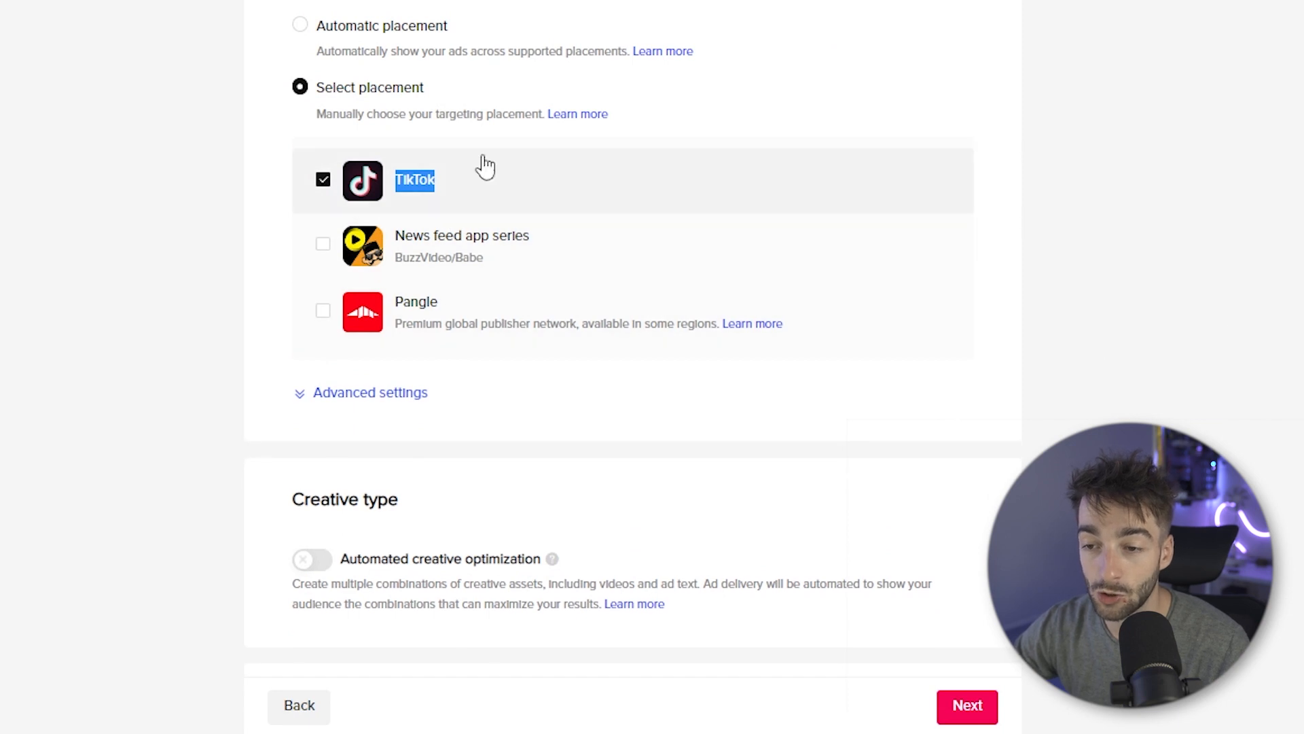
Step: Expand the advanced placement settings and review the User comment and Video download options
{"action": "left_click", "coordinate": [375, 392]}
{"action": "scroll", "coordinate": [1015, 385], "scroll_direction": "down", "scroll_amount": 3}
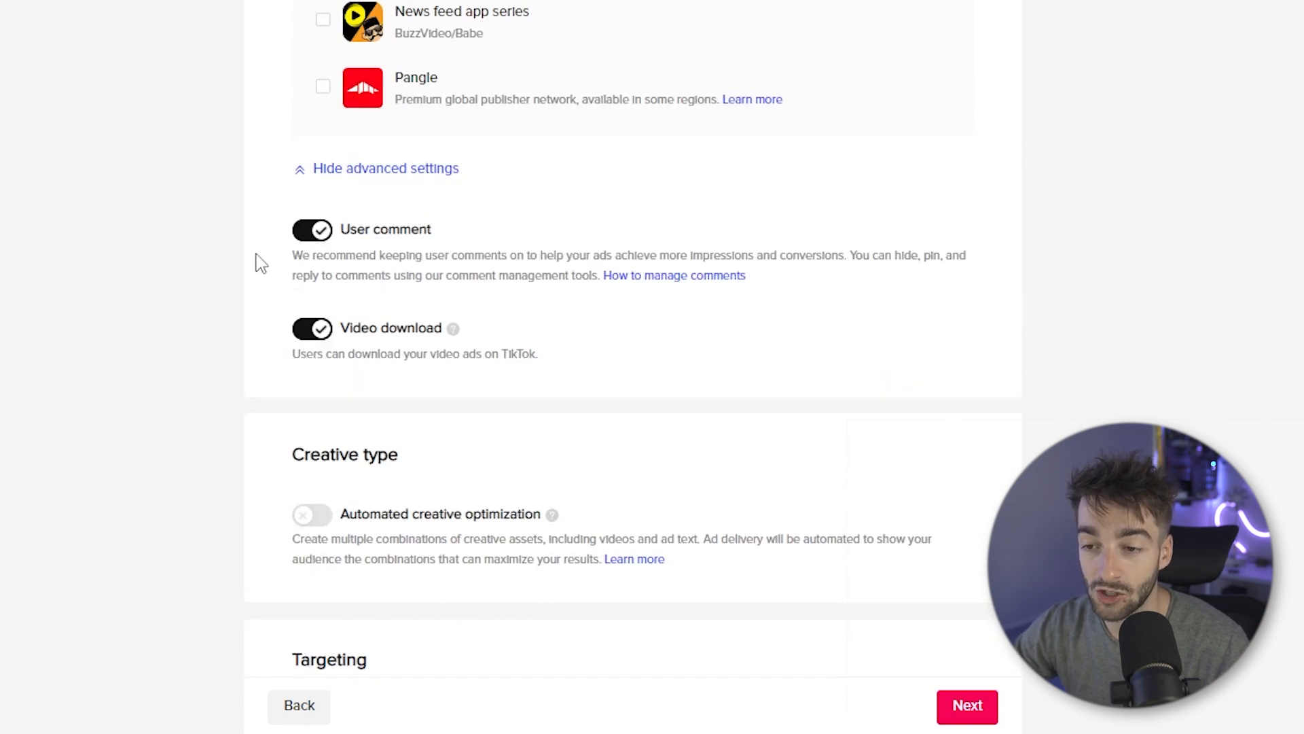
{"action": "left_click_drag", "start_coordinate": [349, 231], "coordinate": [368, 277]}
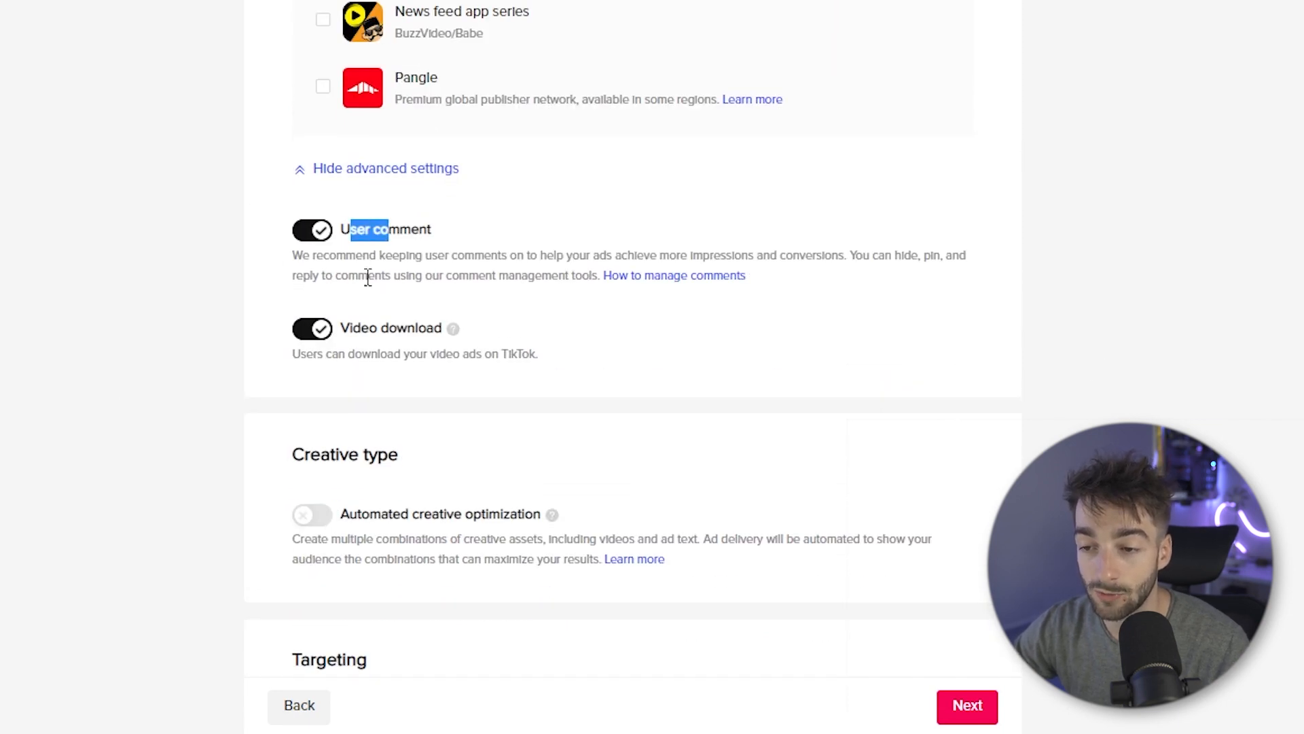
{"action": "left_click", "coordinate": [361, 333]}
{"action": "scroll", "coordinate": [1080, 423], "scroll_direction": "down", "scroll_amount": 3}
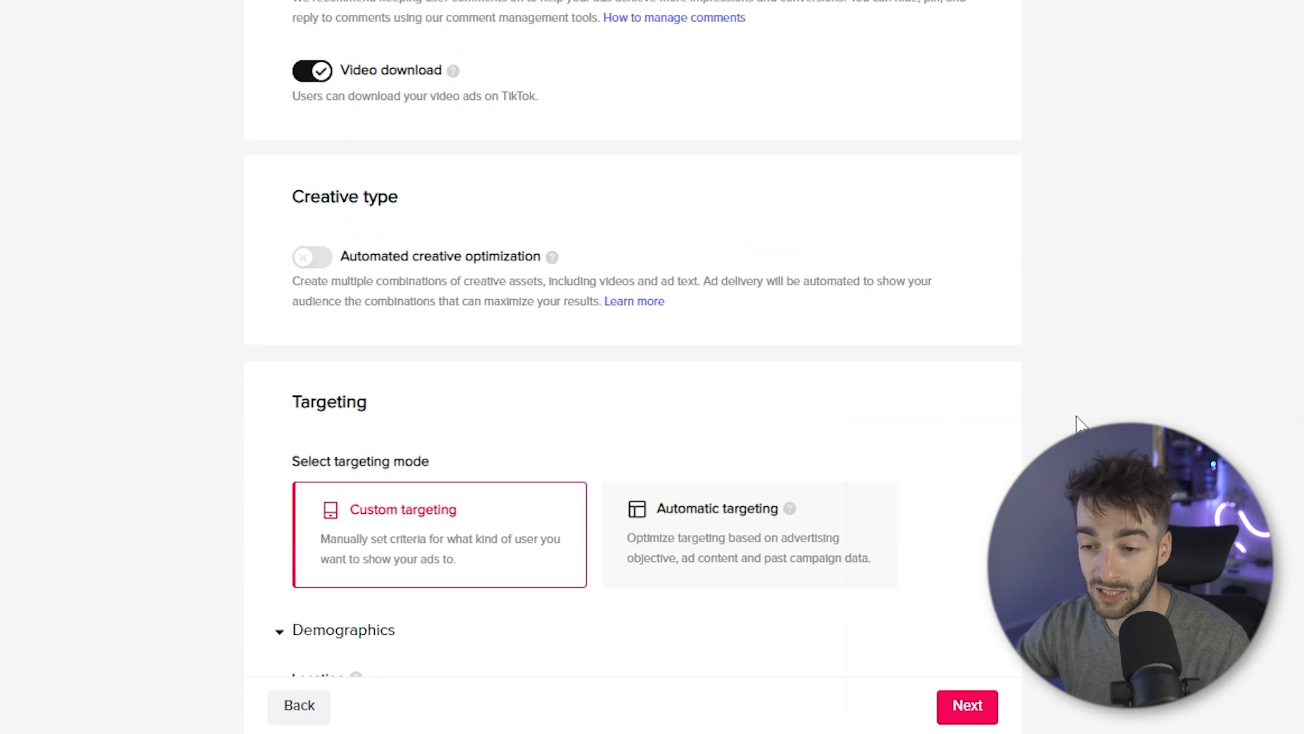
{"action": "left_click_drag", "start_coordinate": [305, 118], "coordinate": [381, 117]}
{"action": "left_click", "coordinate": [375, 156]}
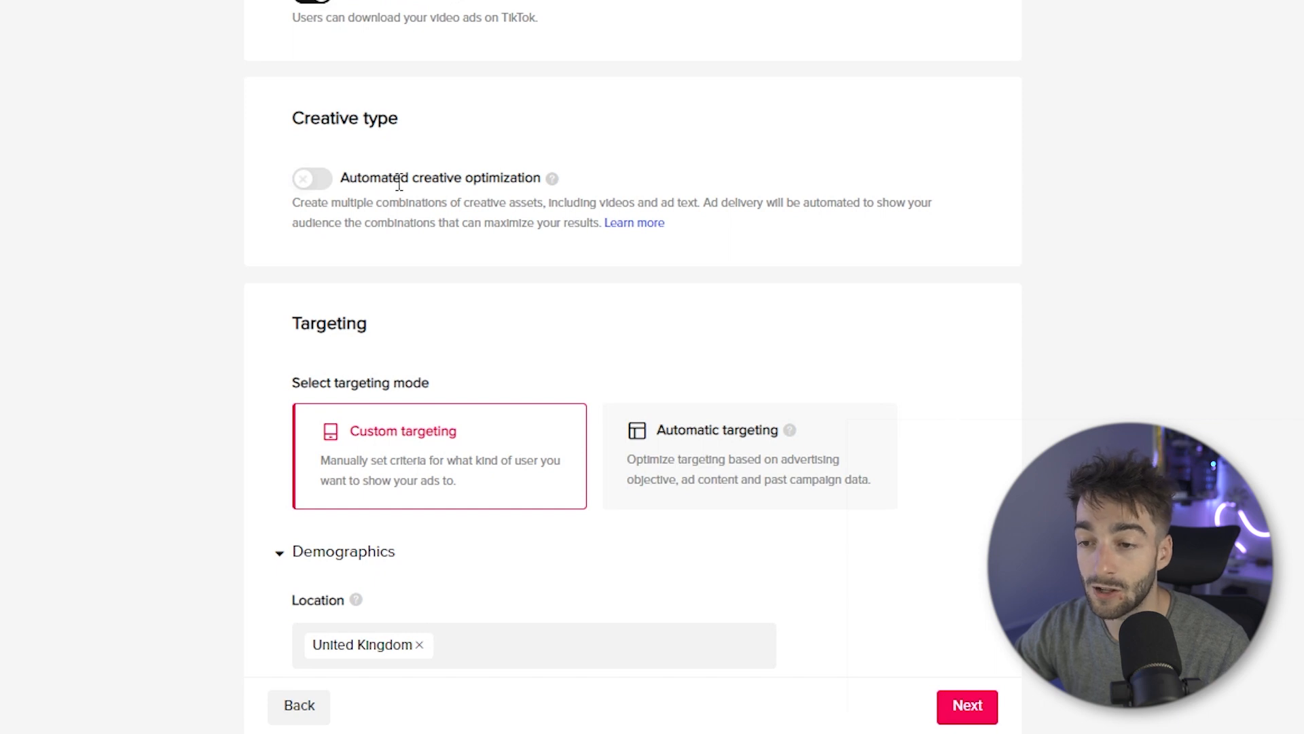
Step: Turn on Automated creative optimization, read its description, and turn it off again
{"action": "left_click", "coordinate": [313, 179]}
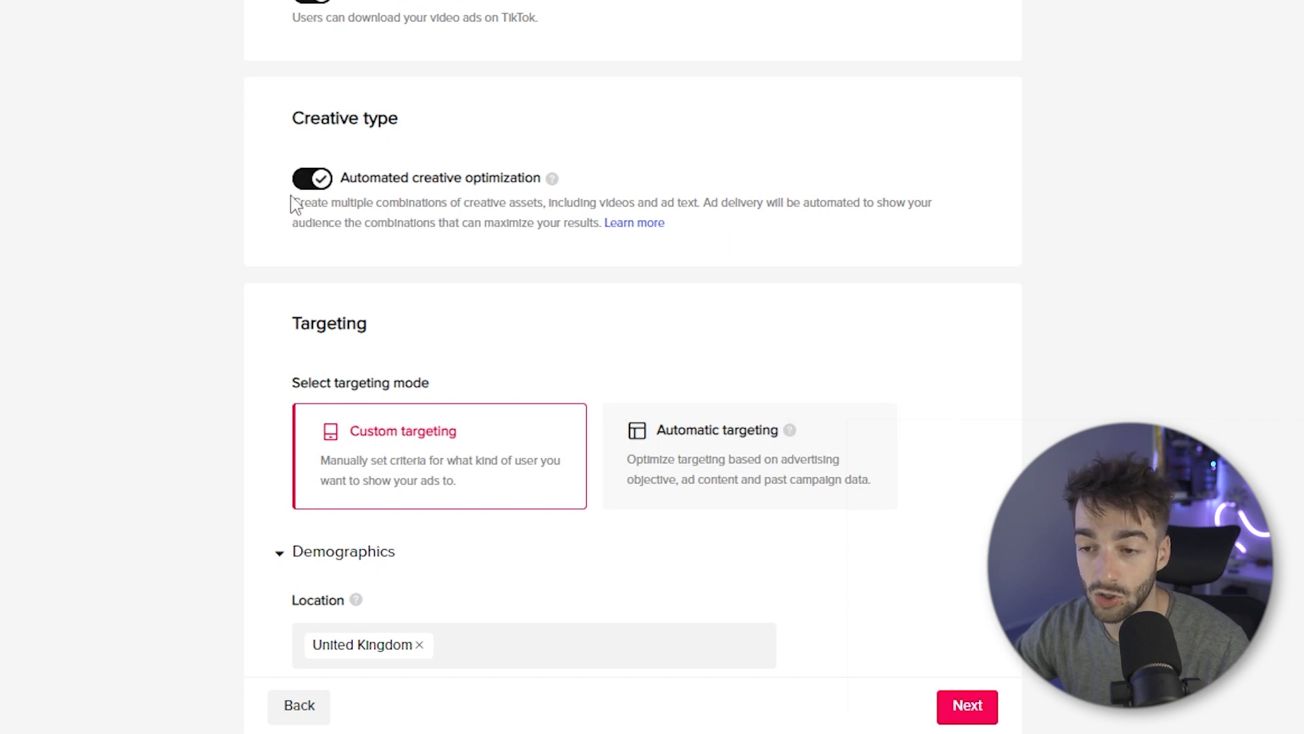
{"action": "left_click_drag", "start_coordinate": [299, 207], "coordinate": [724, 204]}
{"action": "left_click", "coordinate": [335, 205]}
{"action": "left_click", "coordinate": [724, 204]}
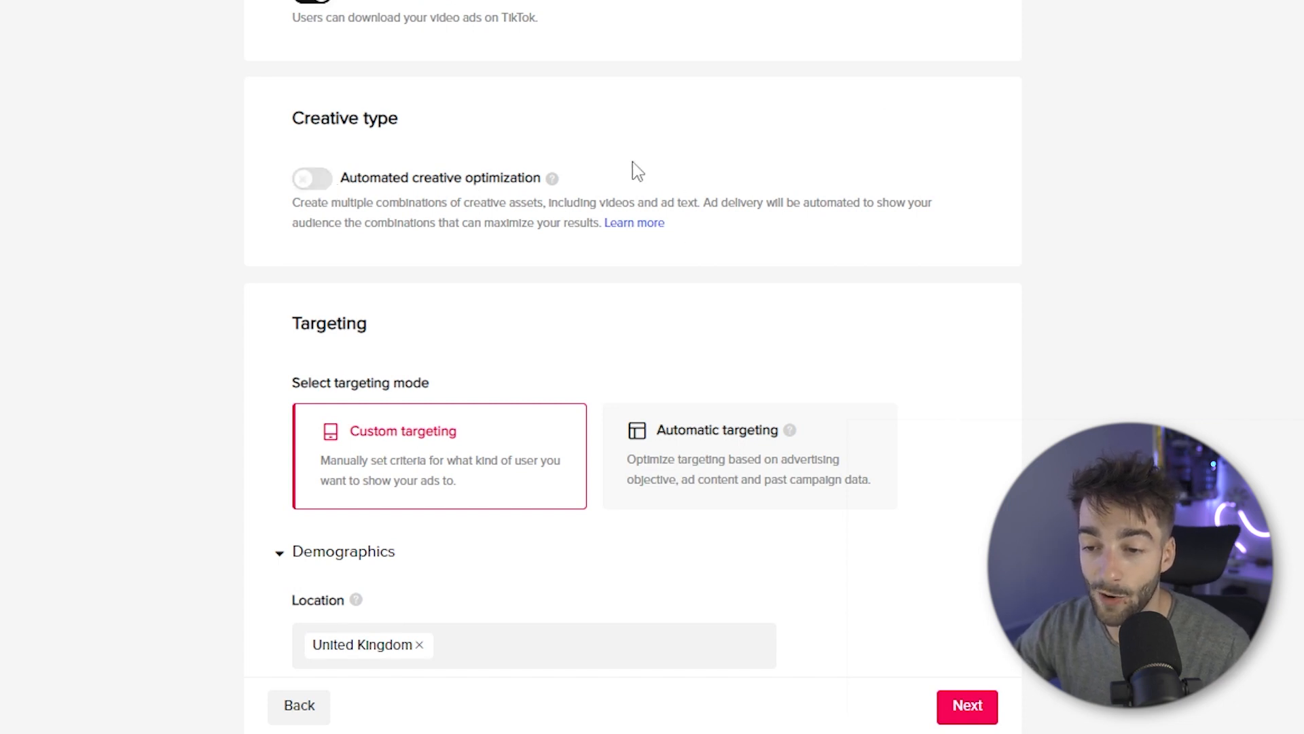
Step: Set the language targeting in the ad group's demographics to English
{"action": "scroll", "coordinate": [720, 271], "scroll_direction": "down", "scroll_amount": 2}
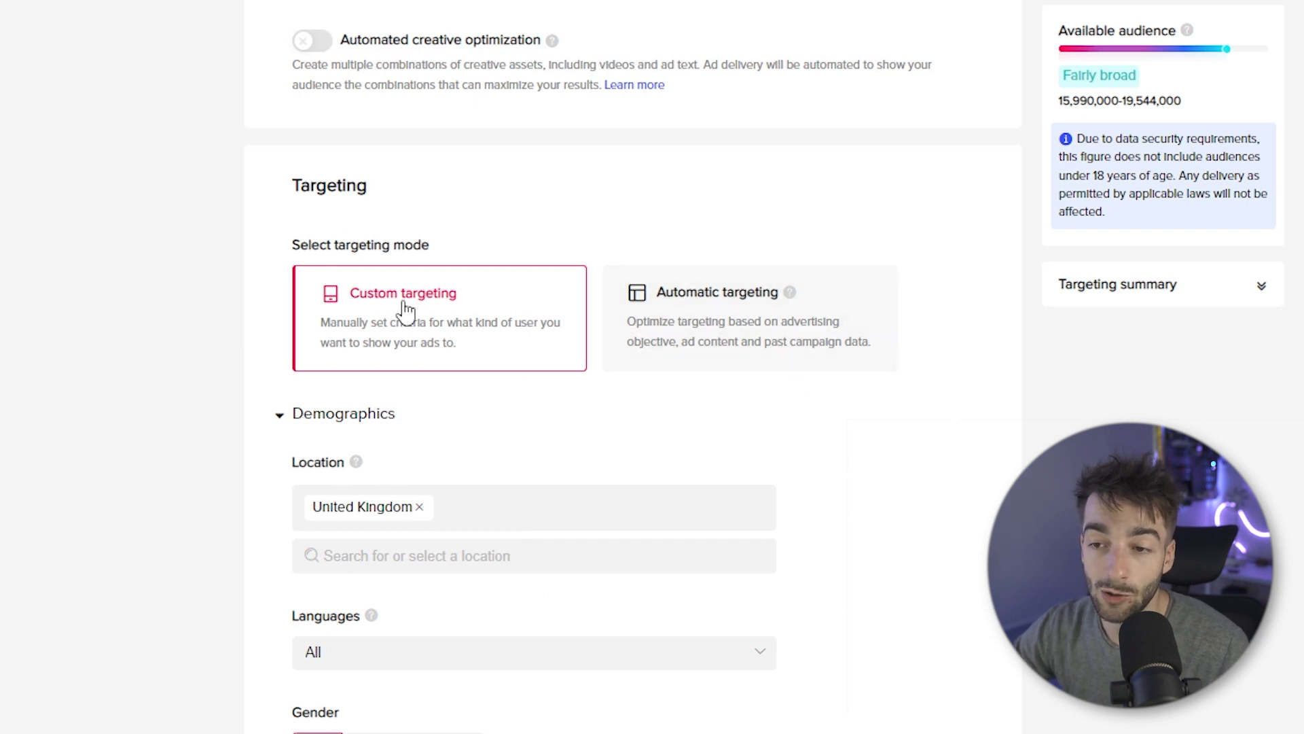
{"action": "scroll", "coordinate": [406, 311], "scroll_direction": "down", "scroll_amount": 2}
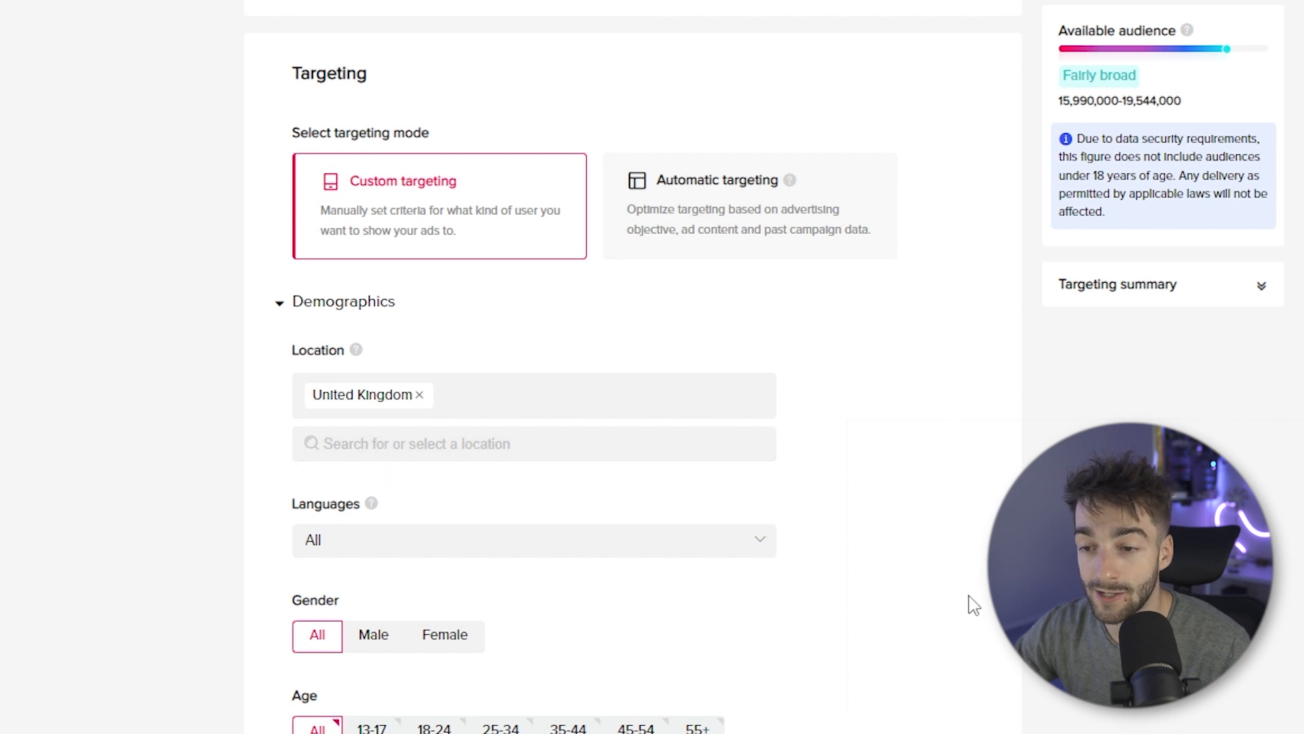
{"action": "scroll", "coordinate": [924, 503], "scroll_direction": "down", "scroll_amount": 3}
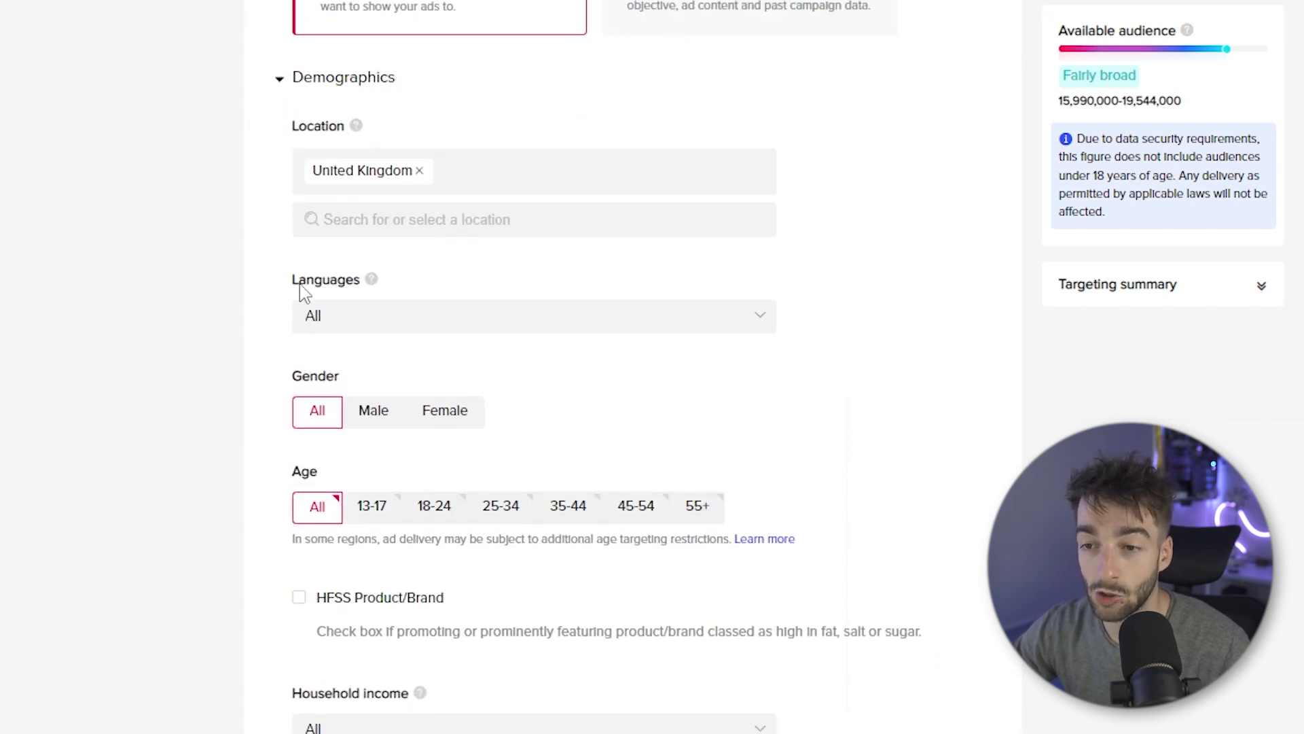
{"action": "left_click", "coordinate": [377, 329]}
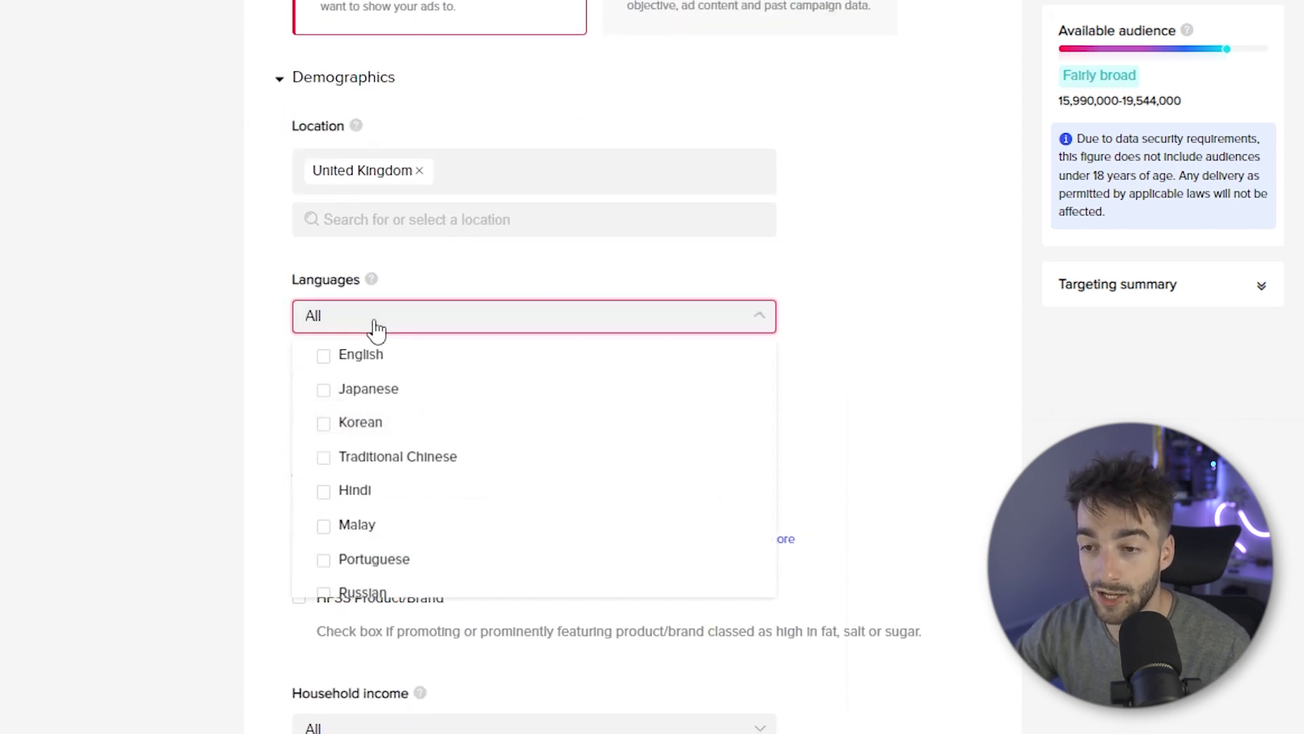
{"action": "left_click", "coordinate": [378, 360]}
{"action": "mouse_move", "coordinate": [371, 279]}
Step: Look through the countries available for location targeting without changing the United Kingdom selection
{"action": "left_click", "coordinate": [612, 222]}
{"action": "scroll", "coordinate": [490, 349], "scroll_direction": "down", "scroll_amount": 8}
{"action": "scroll", "coordinate": [483, 349], "scroll_direction": "down", "scroll_amount": 3}
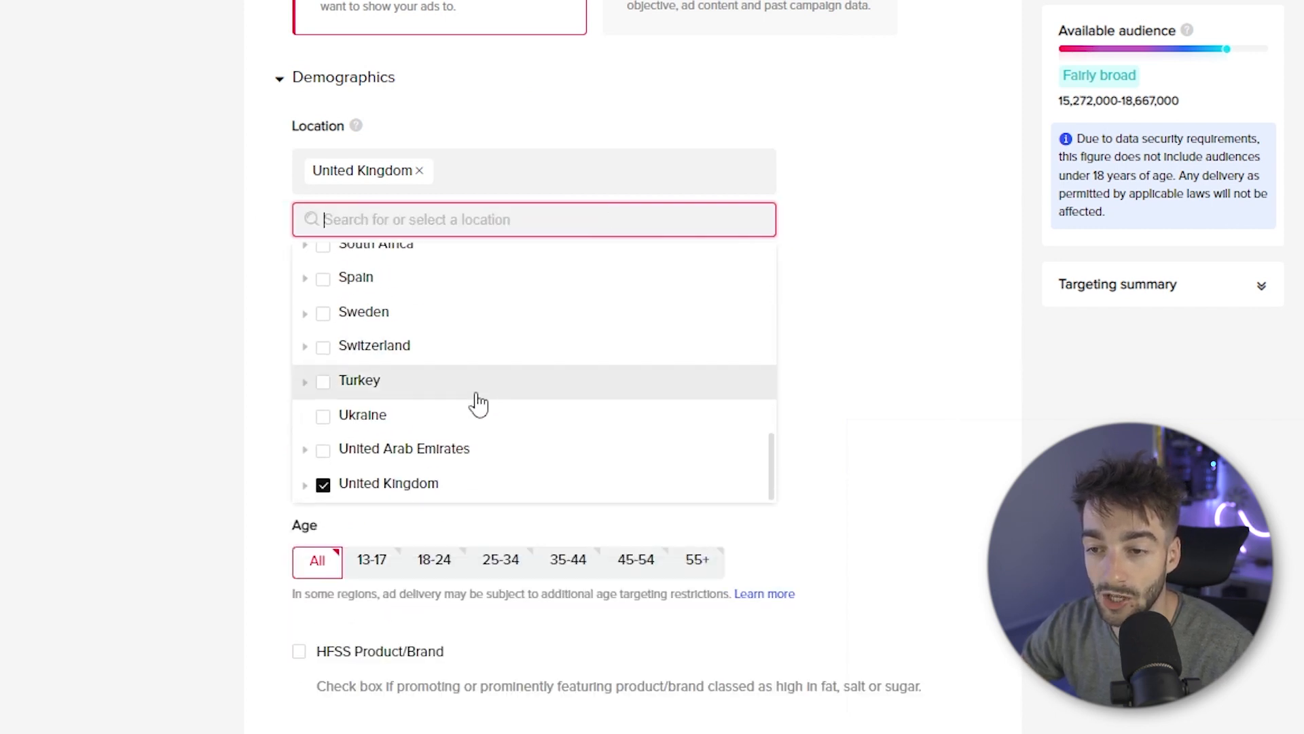
{"action": "scroll", "coordinate": [437, 431], "scroll_direction": "up", "scroll_amount": 2}
{"action": "scroll", "coordinate": [489, 442], "scroll_direction": "up", "scroll_amount": 5}
{"action": "left_click", "coordinate": [970, 489]}
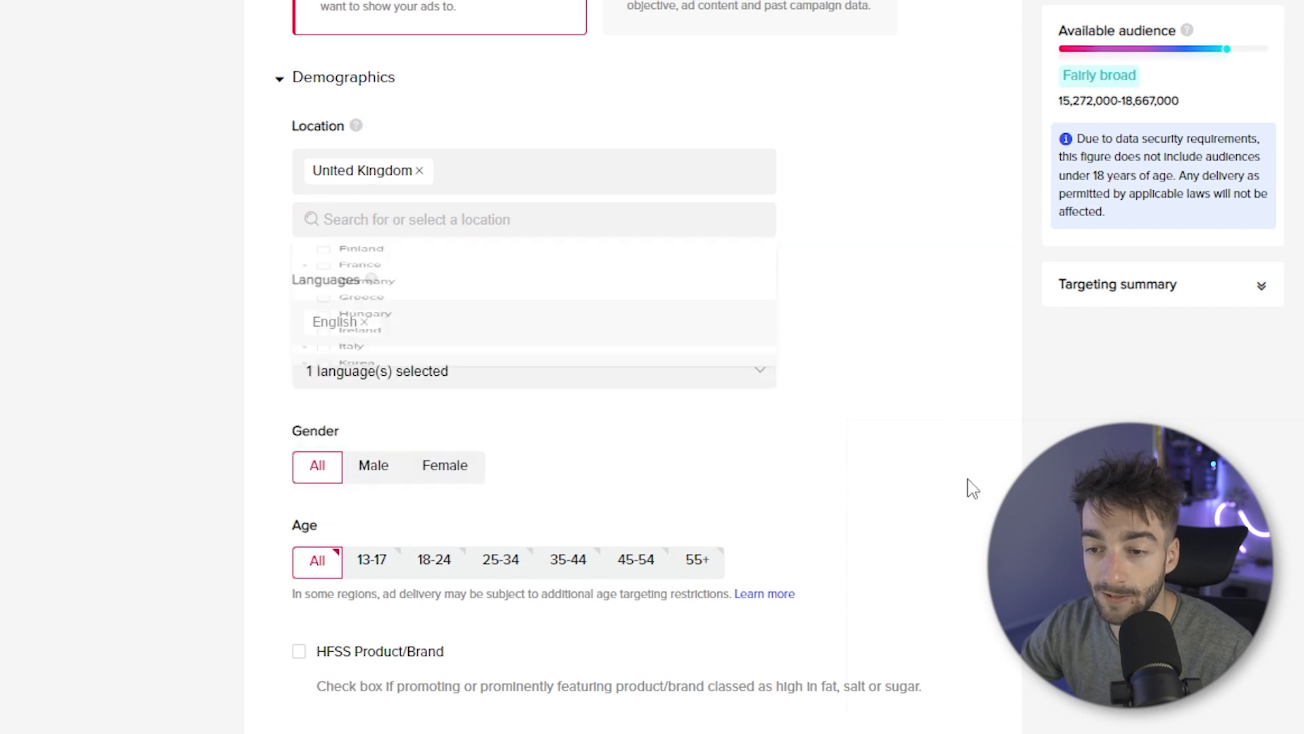
Step: Target the age groups 18-24, 25-34, 35-44, 45-54 and 55+
{"action": "scroll", "coordinate": [442, 484], "scroll_direction": "down", "scroll_amount": 2}
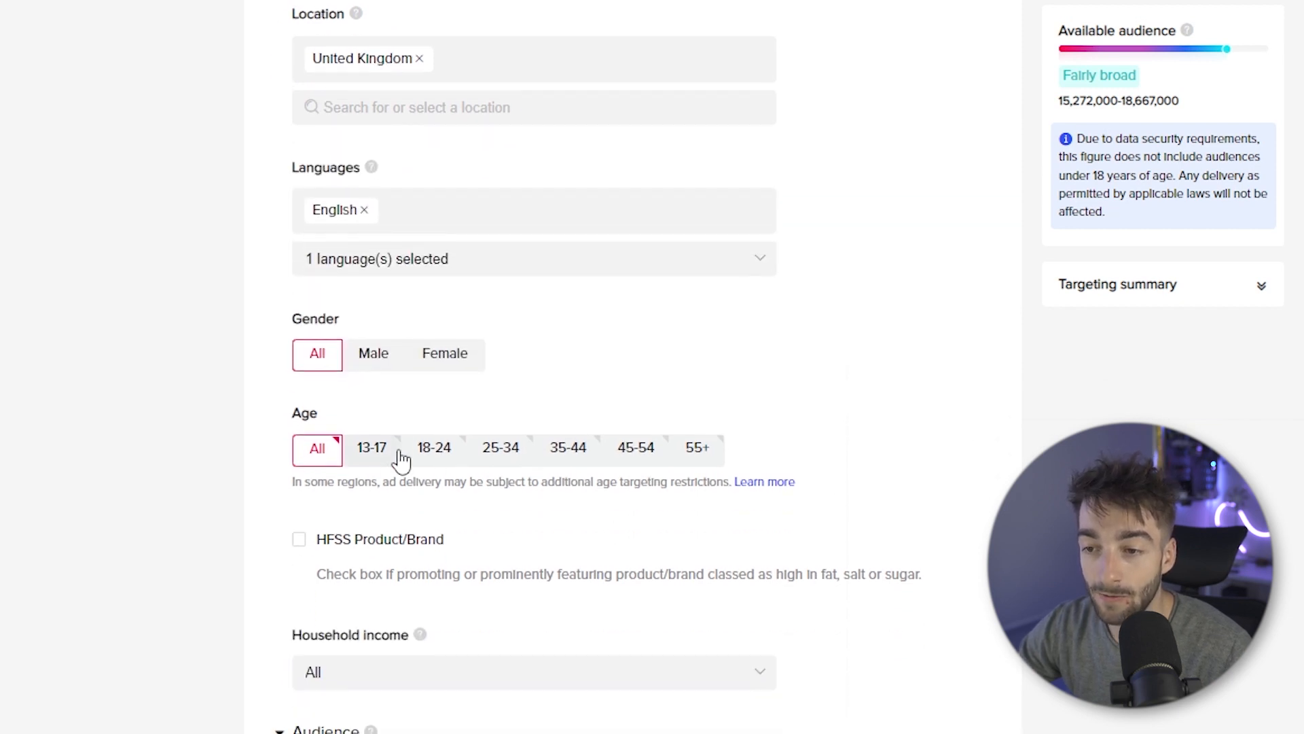
{"action": "left_click", "coordinate": [438, 453]}
{"action": "left_click", "coordinate": [506, 463]}
{"action": "left_click", "coordinate": [572, 469]}
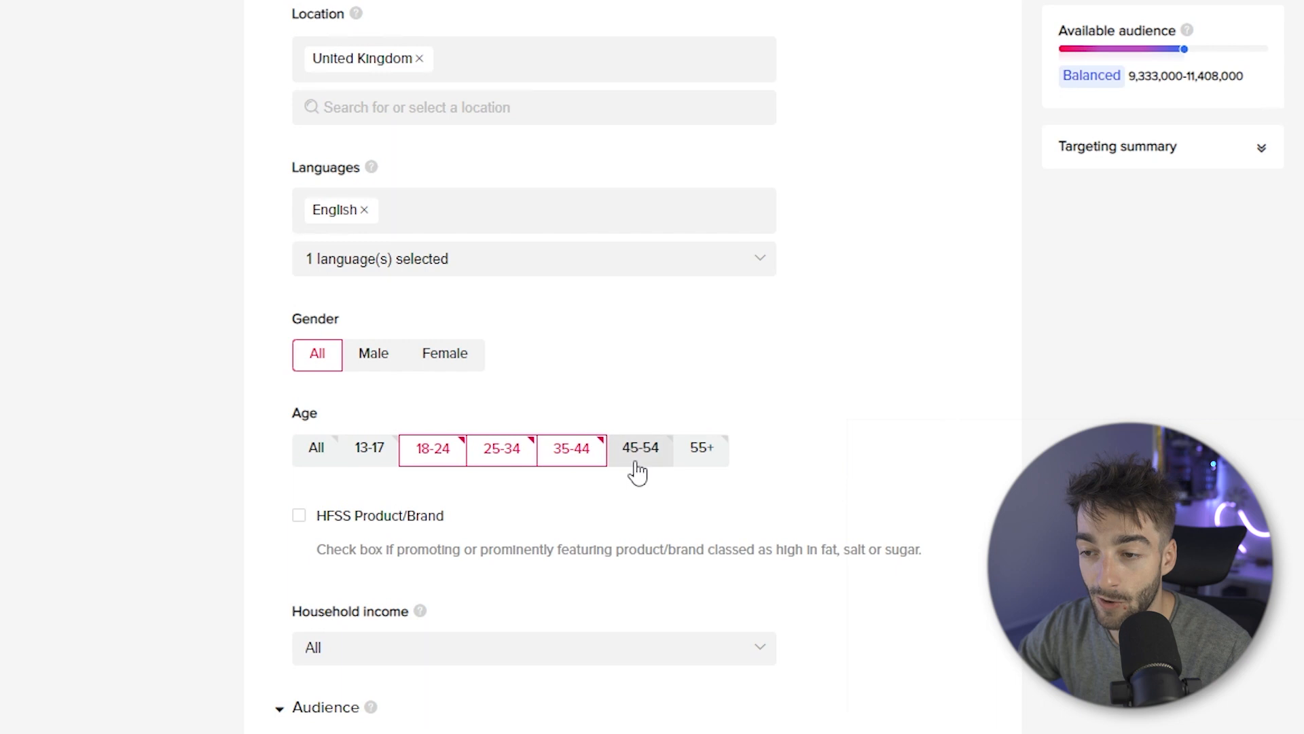
{"action": "left_click", "coordinate": [706, 457]}
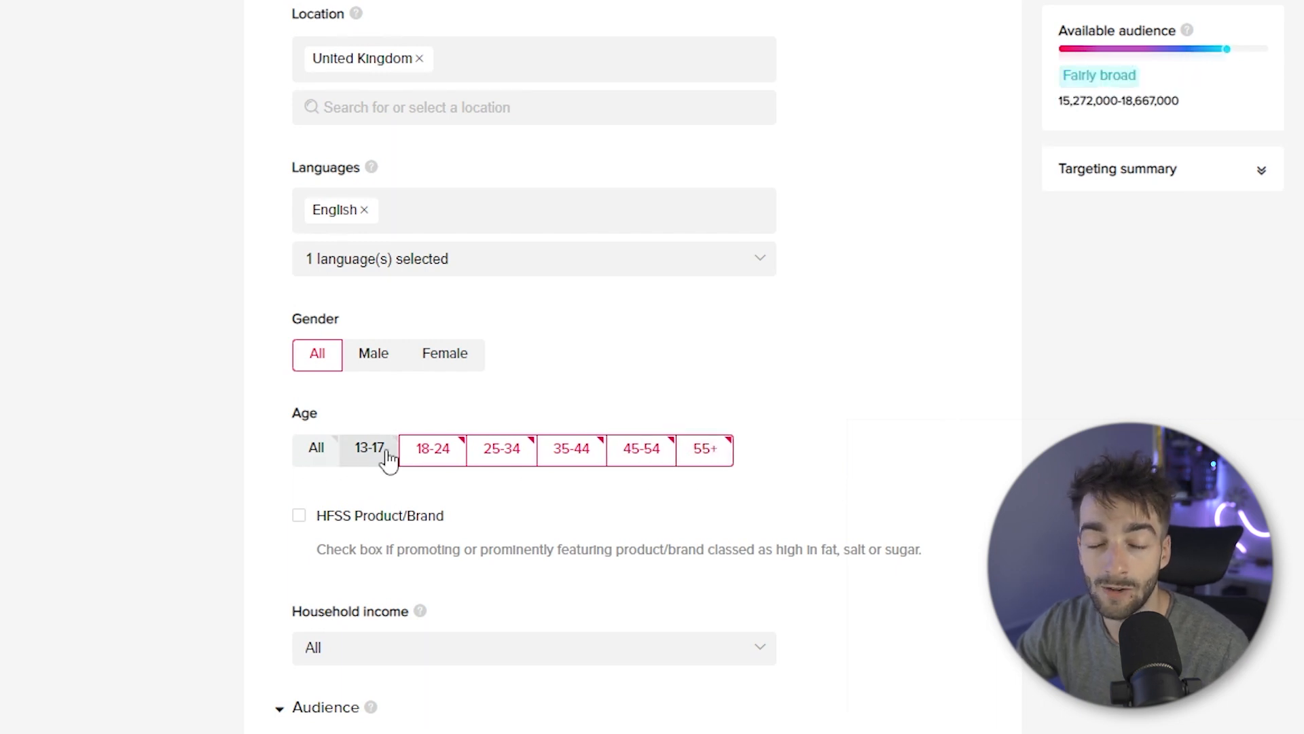
Step: Review the household income targeting options without selecting any of them
{"action": "scroll", "coordinate": [369, 460], "scroll_direction": "down", "scroll_amount": 2}
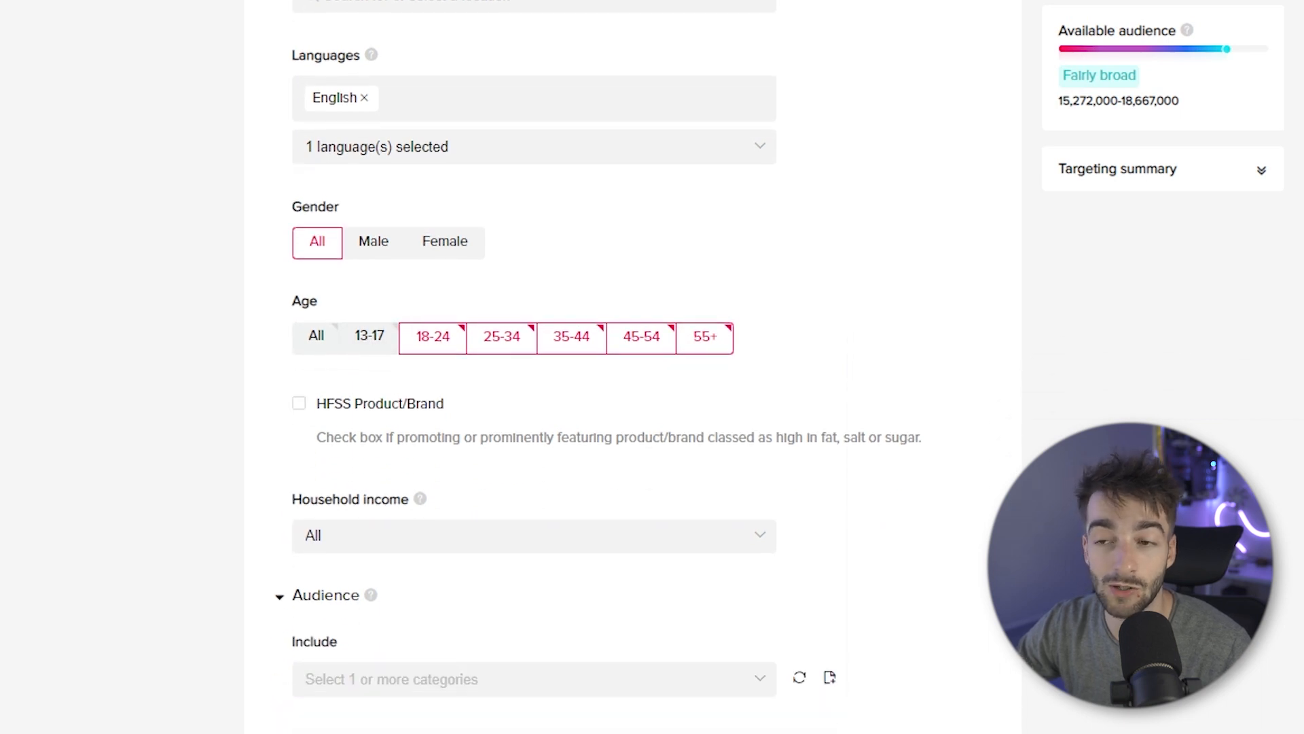
{"action": "scroll", "coordinate": [949, 514], "scroll_direction": "down", "scroll_amount": 3}
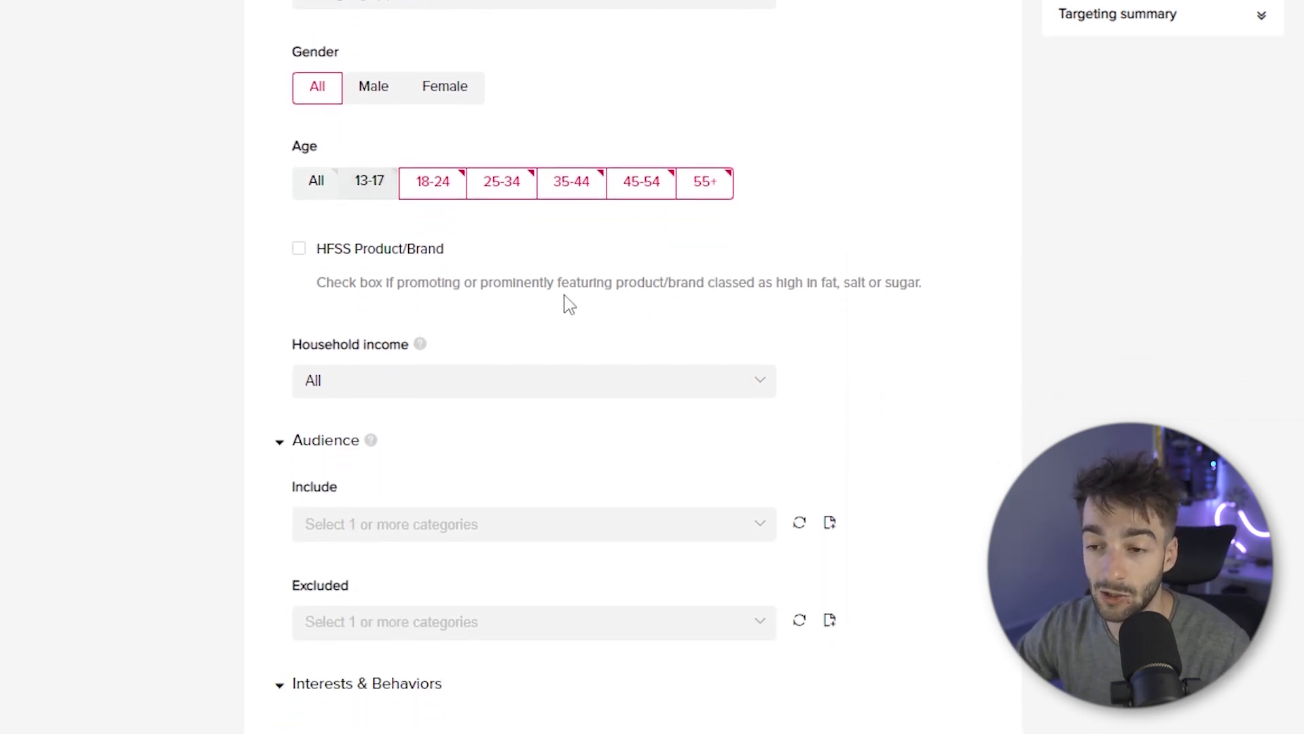
{"action": "left_click", "coordinate": [623, 387]}
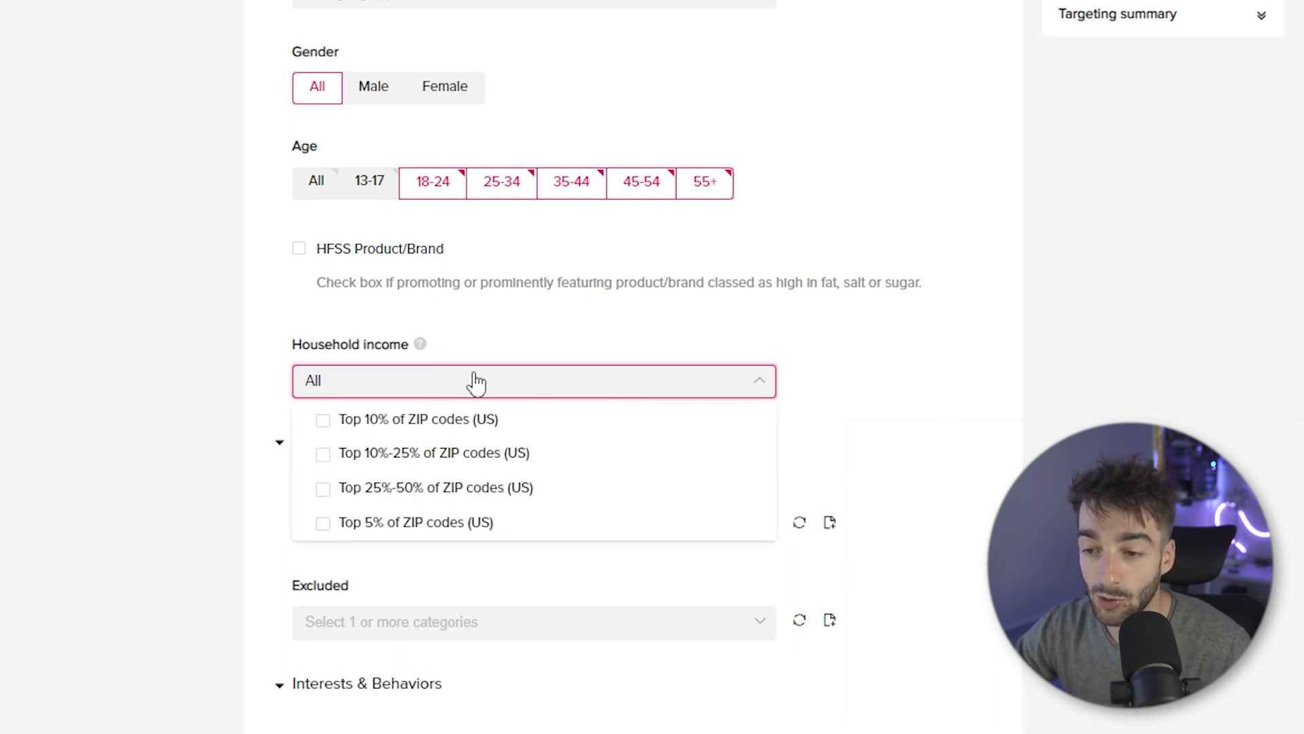
{"action": "left_click", "coordinate": [584, 387]}
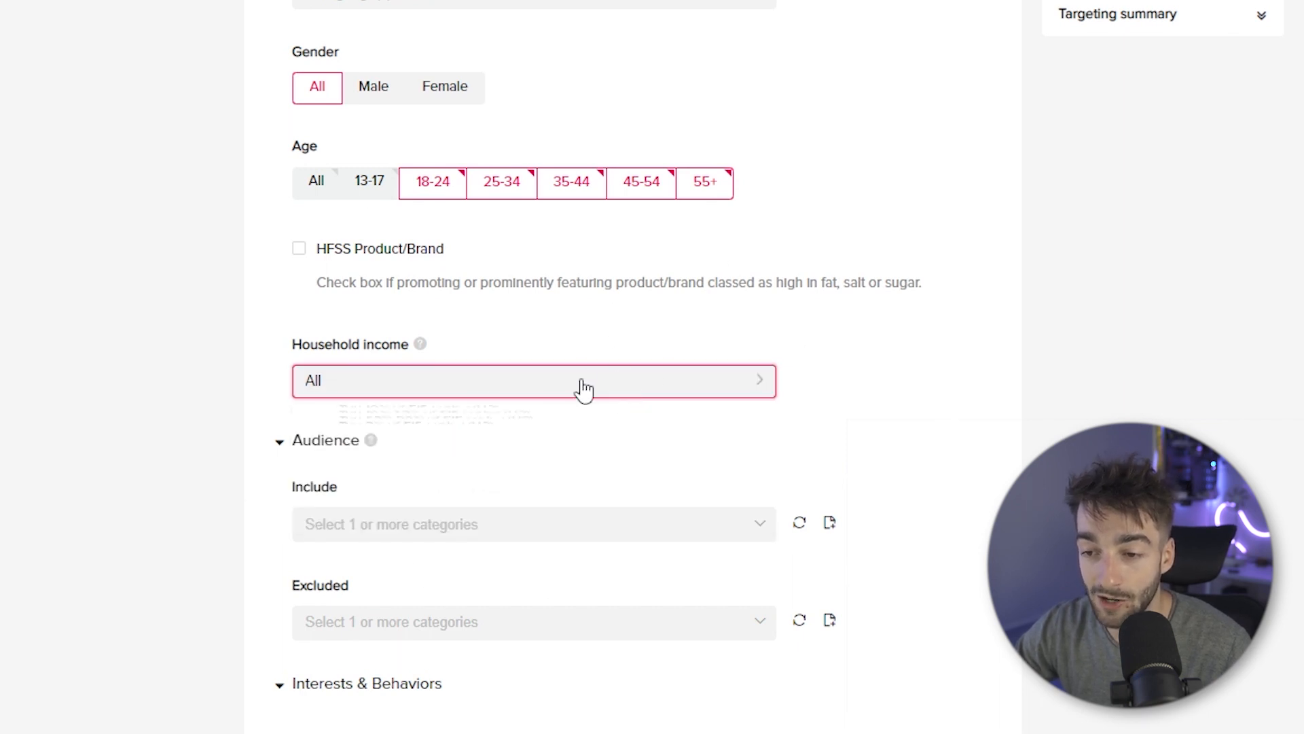
{"action": "left_click", "coordinate": [506, 398]}
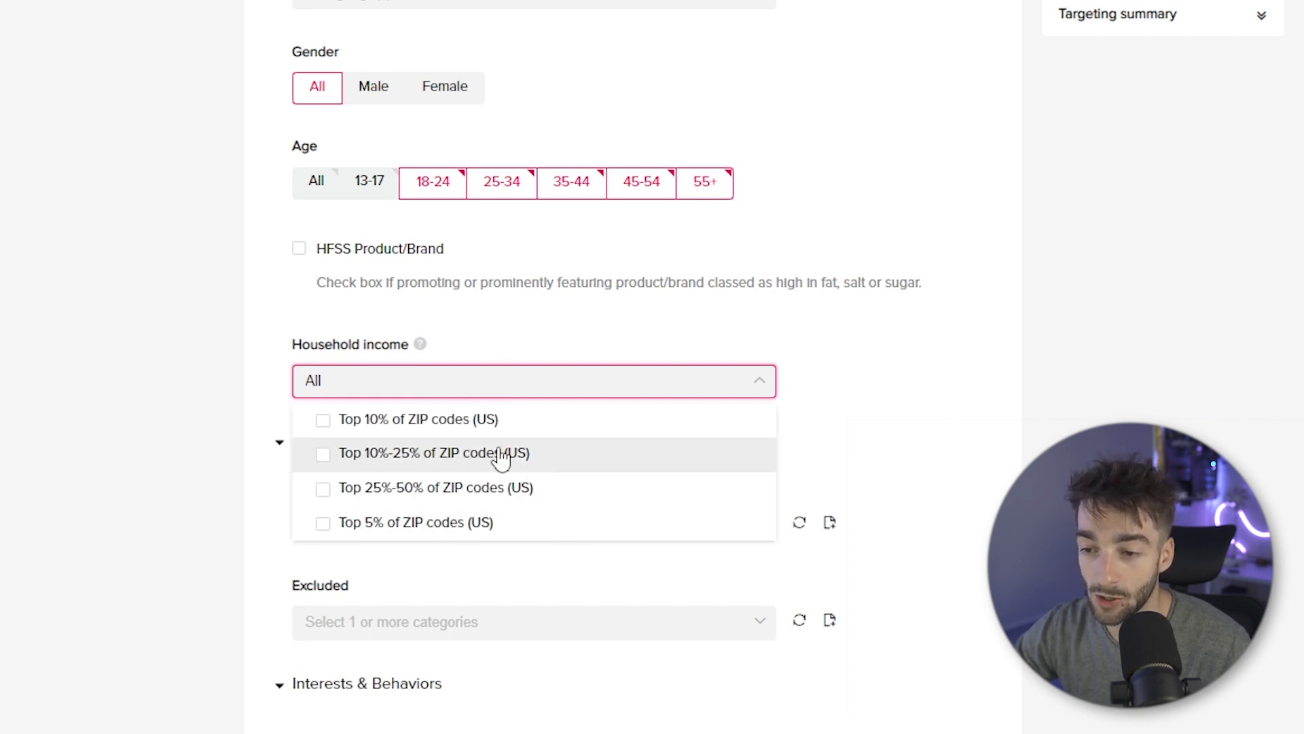
{"action": "left_click", "coordinate": [461, 388]}
Step: Include the custom audiences 6-sec video views (7days), 2-sec video views (7days) and followers audience
{"action": "scroll", "coordinate": [584, 422], "scroll_direction": "down", "scroll_amount": 1}
{"action": "scroll", "coordinate": [584, 421], "scroll_direction": "down", "scroll_amount": 2}
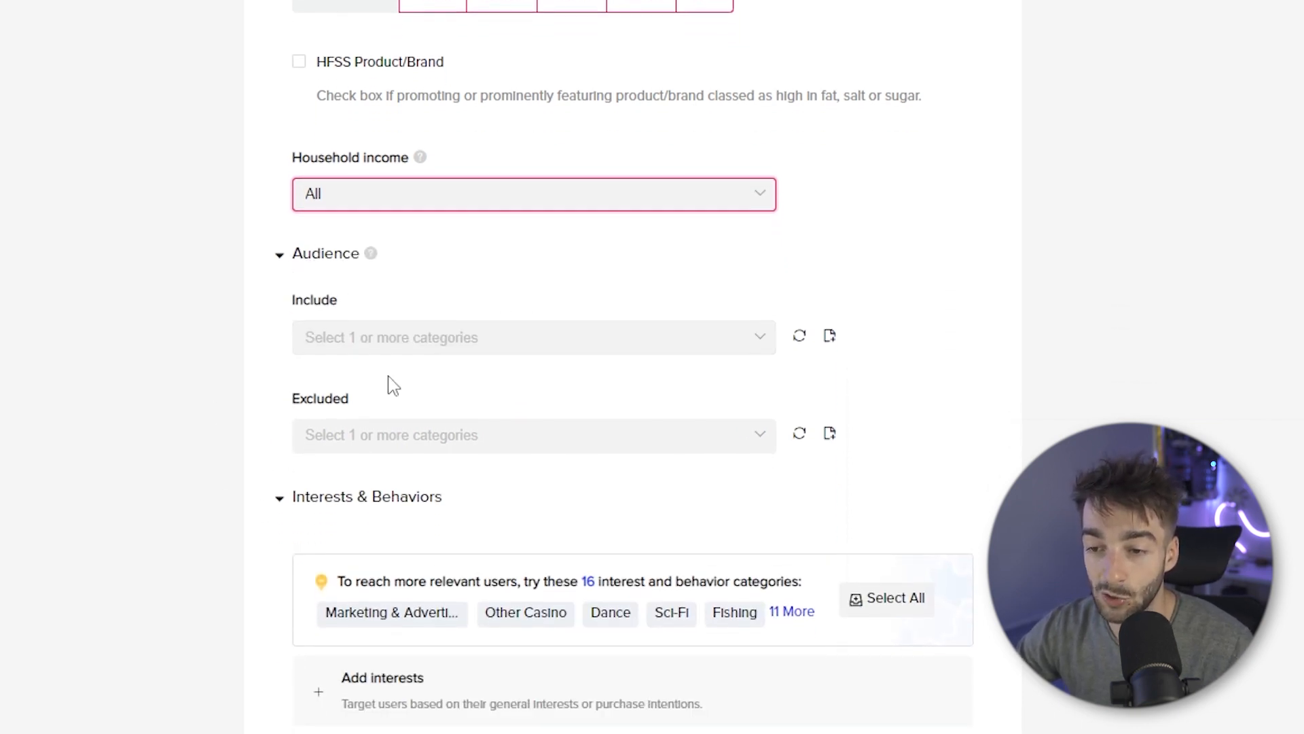
{"action": "left_click", "coordinate": [753, 348]}
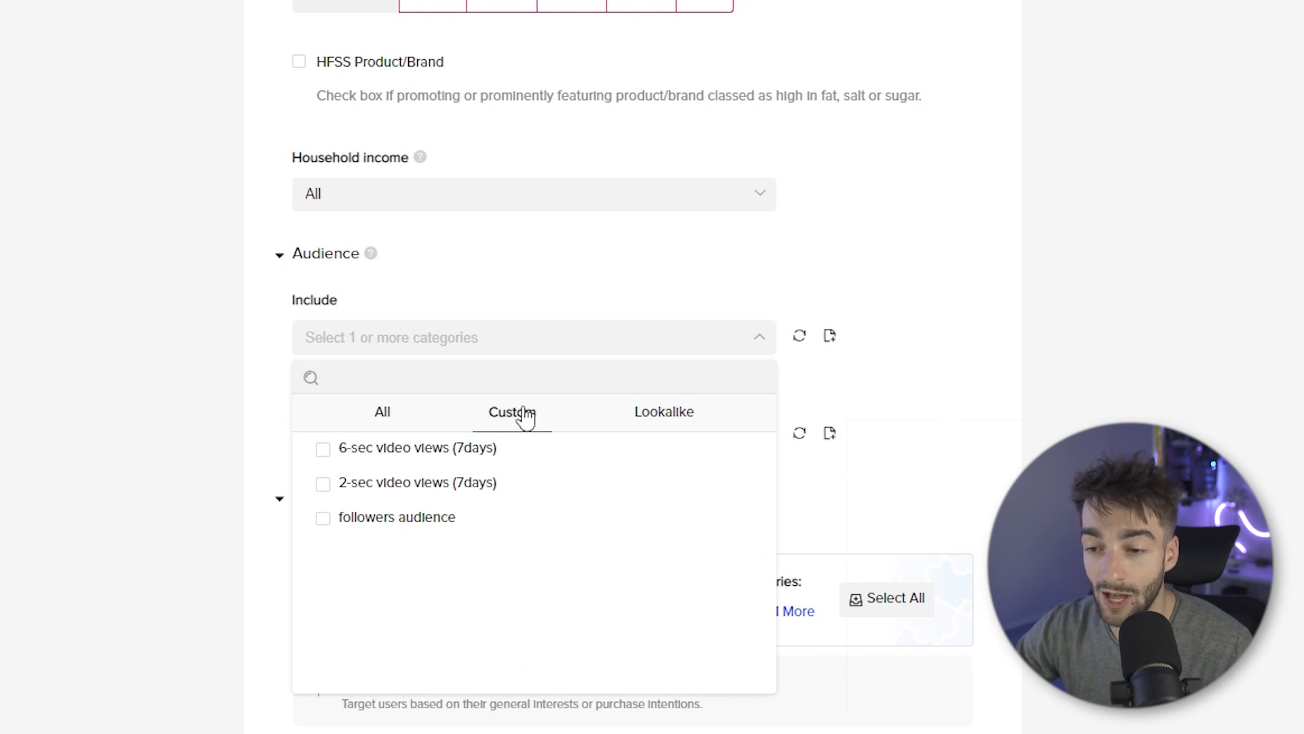
{"action": "left_click", "coordinate": [324, 449]}
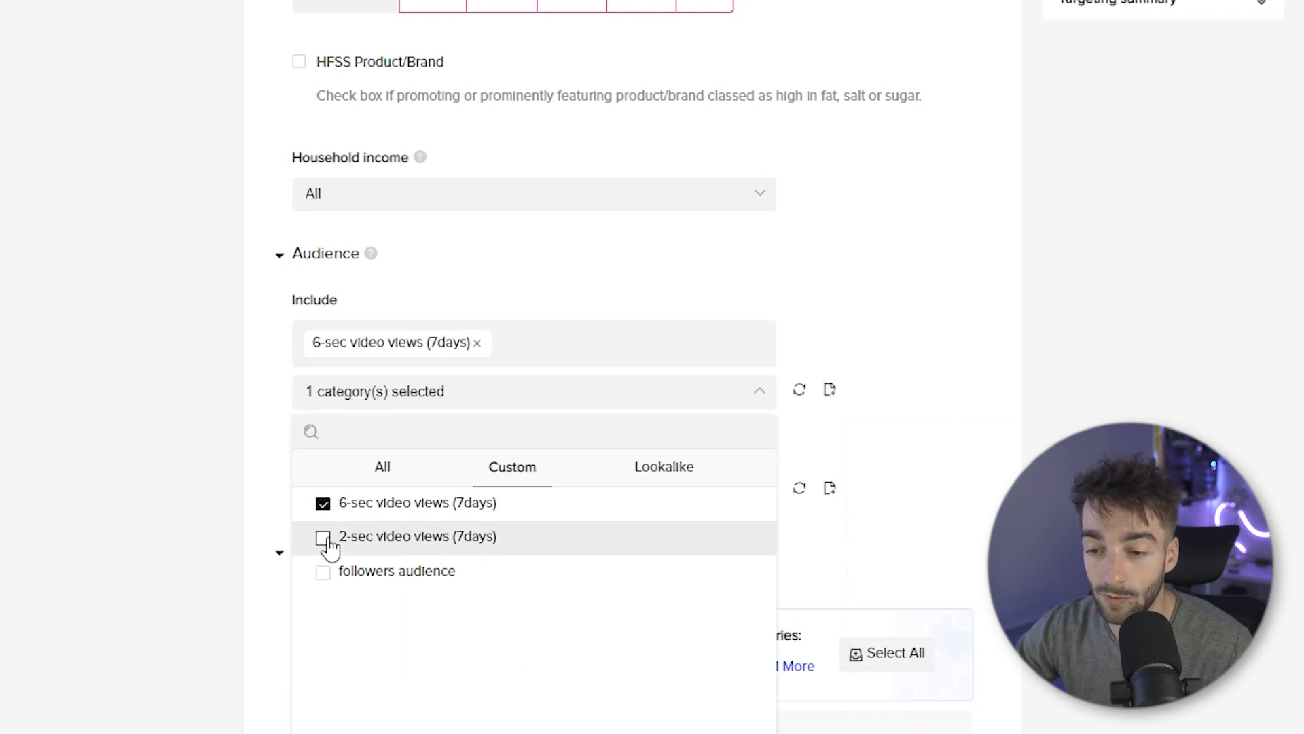
{"action": "left_click", "coordinate": [324, 537]}
{"action": "left_click", "coordinate": [323, 572]}
{"action": "left_click", "coordinate": [1052, 302]}
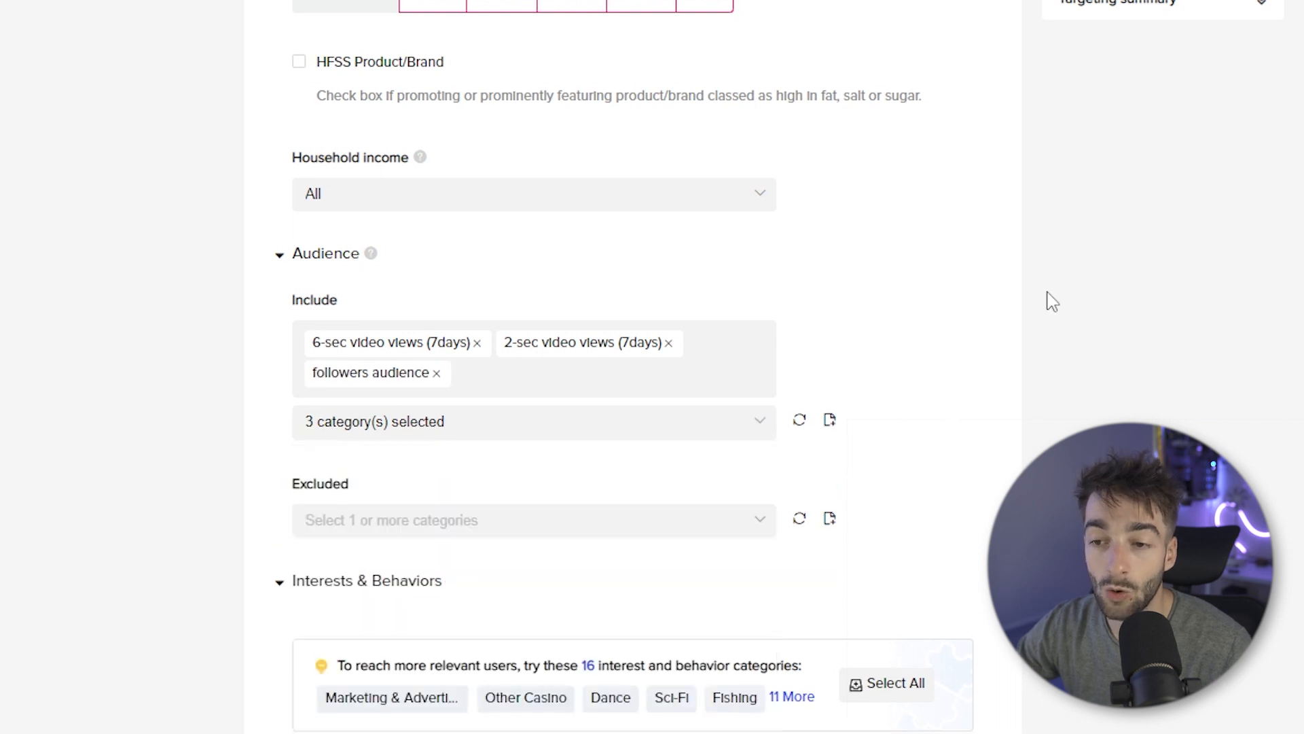
Step: Move the 2-sec video views (7days) audience from the included to the excluded audiences
{"action": "scroll", "coordinate": [722, 445], "scroll_direction": "down", "scroll_amount": 3}
{"action": "left_click", "coordinate": [737, 298]}
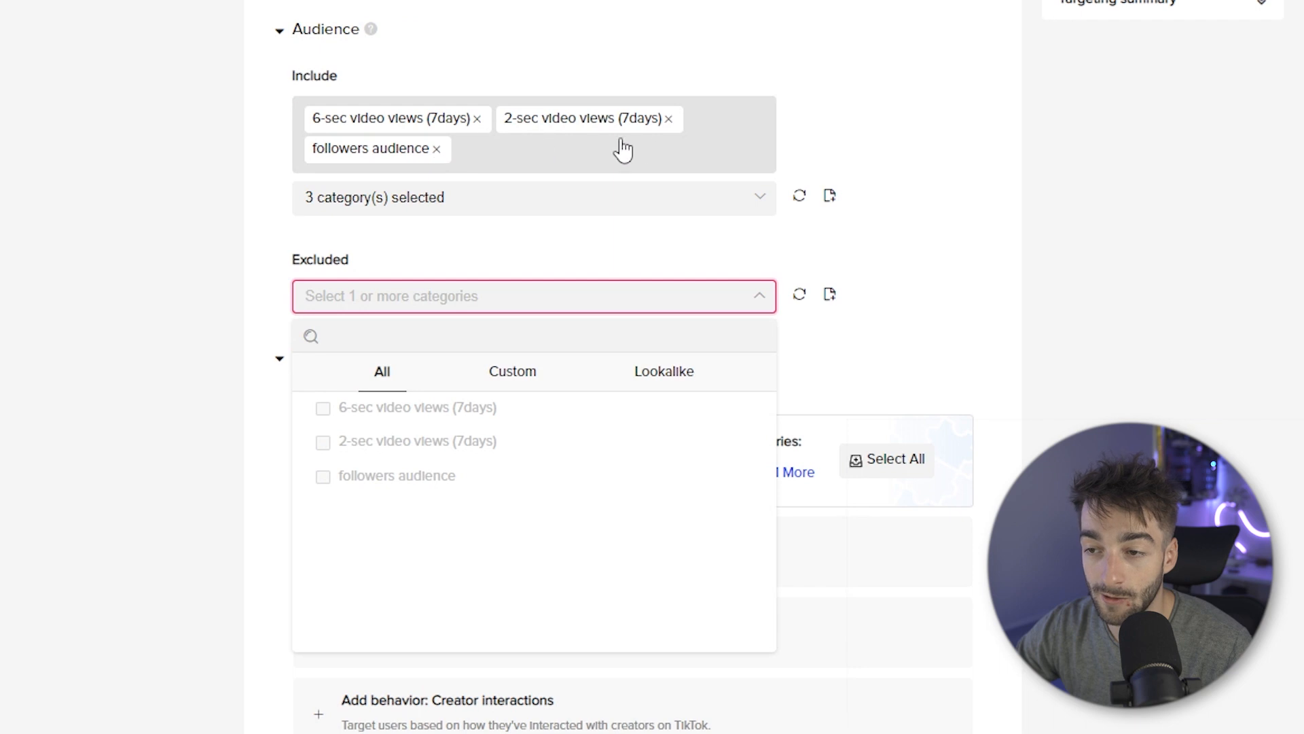
{"action": "left_click", "coordinate": [668, 118]}
{"action": "left_click", "coordinate": [431, 275]}
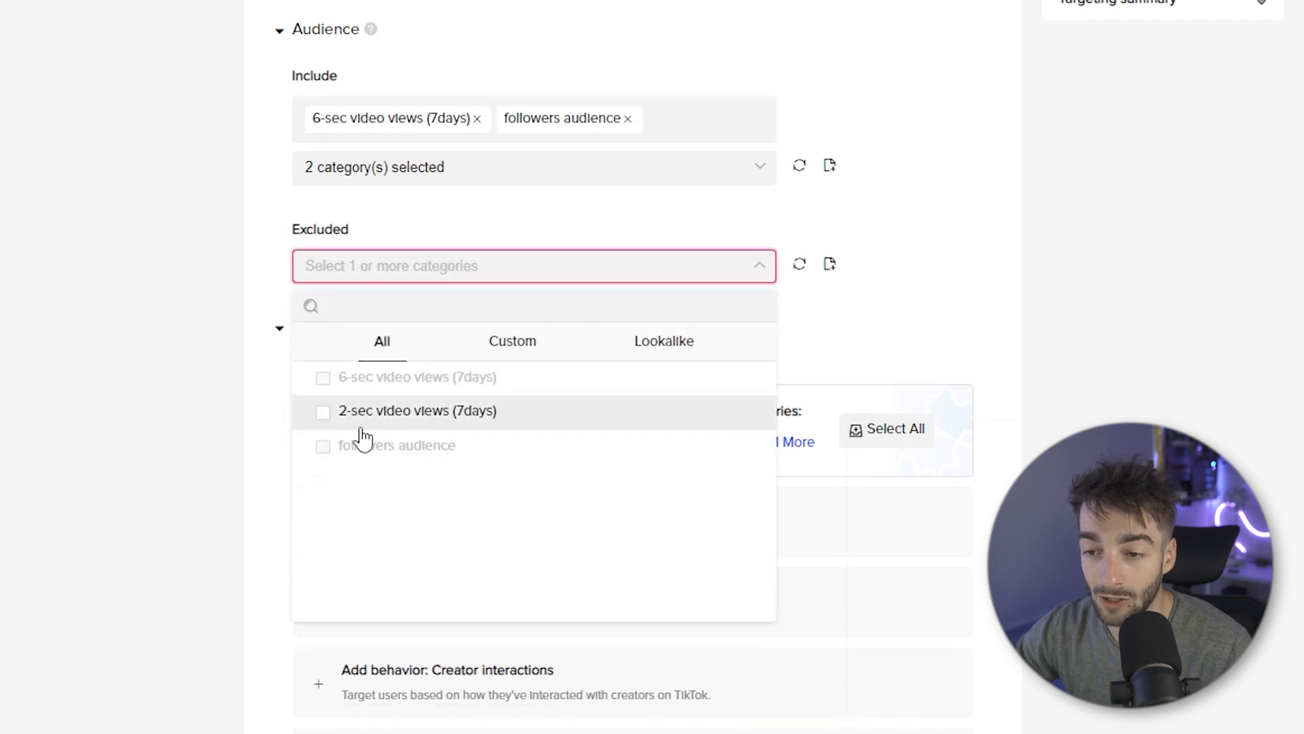
{"action": "left_click", "coordinate": [323, 413]}
{"action": "left_click", "coordinate": [123, 270]}
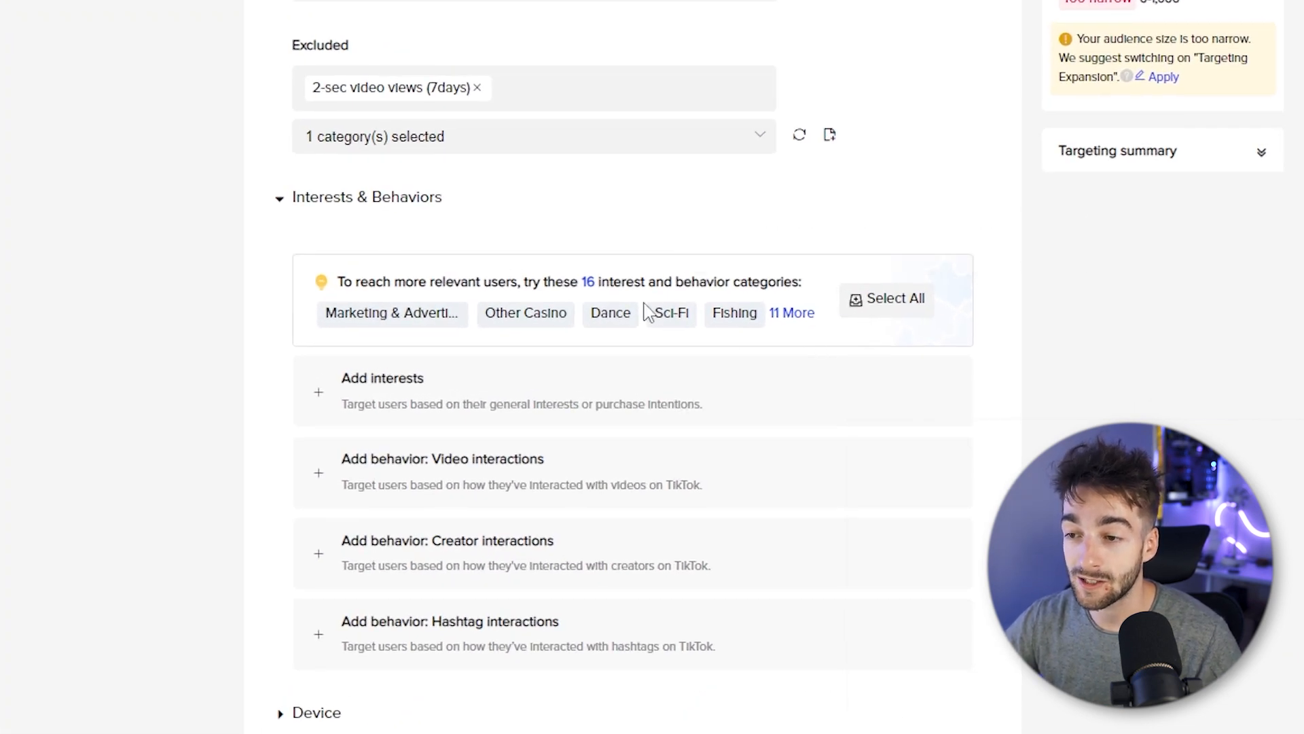
Step: Remove Other Casino, Dance, Sci-Fi, Fishing, Legion, Hidden Object, Reality Shows and Bus & Metro from the recommended interest categories
{"action": "left_click", "coordinate": [790, 313]}
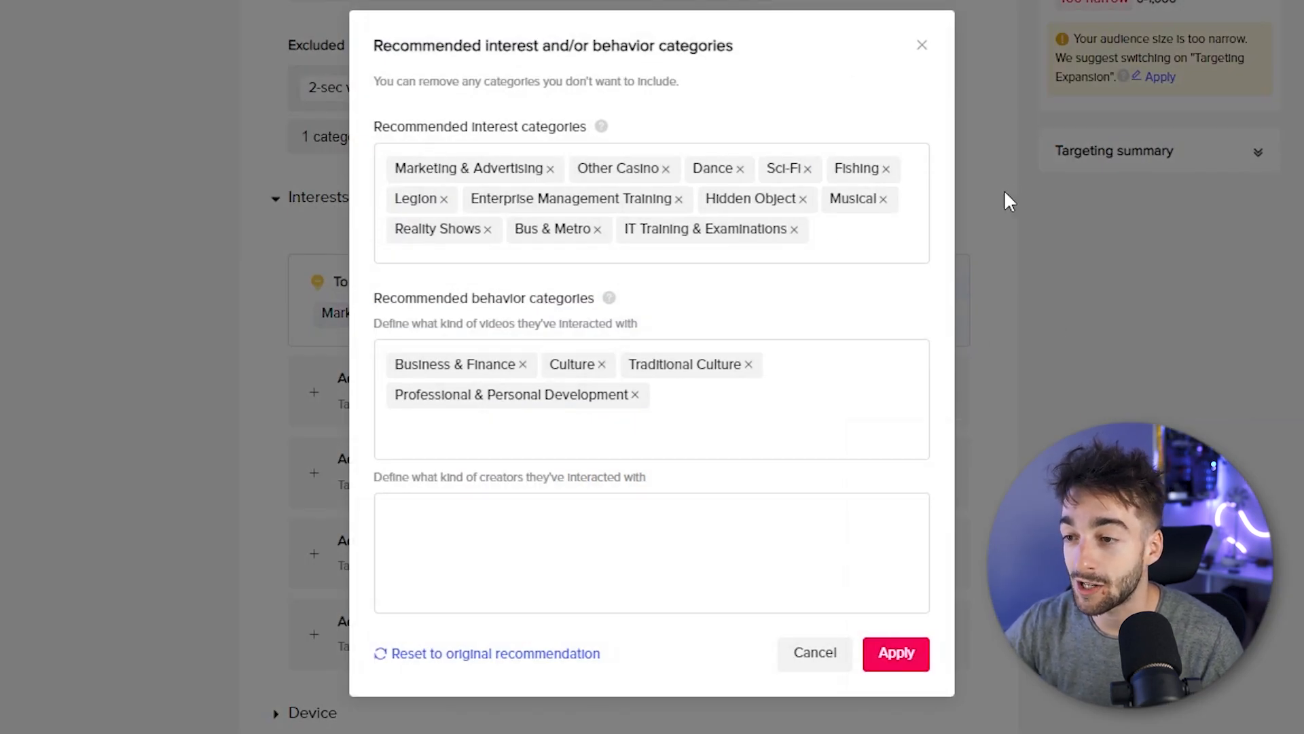
{"action": "left_click", "coordinate": [665, 169]}
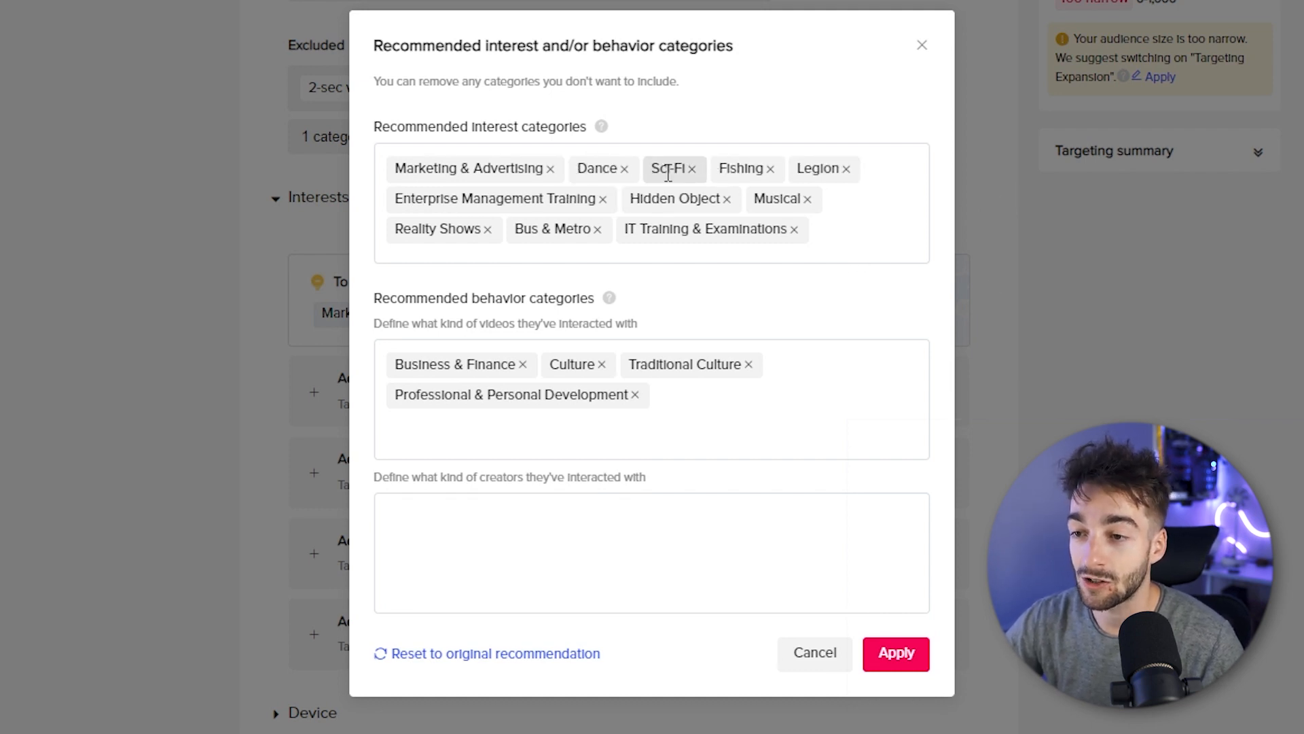
{"action": "left_click", "coordinate": [624, 169]}
{"action": "left_click", "coordinate": [625, 169]}
{"action": "left_click", "coordinate": [625, 169]}
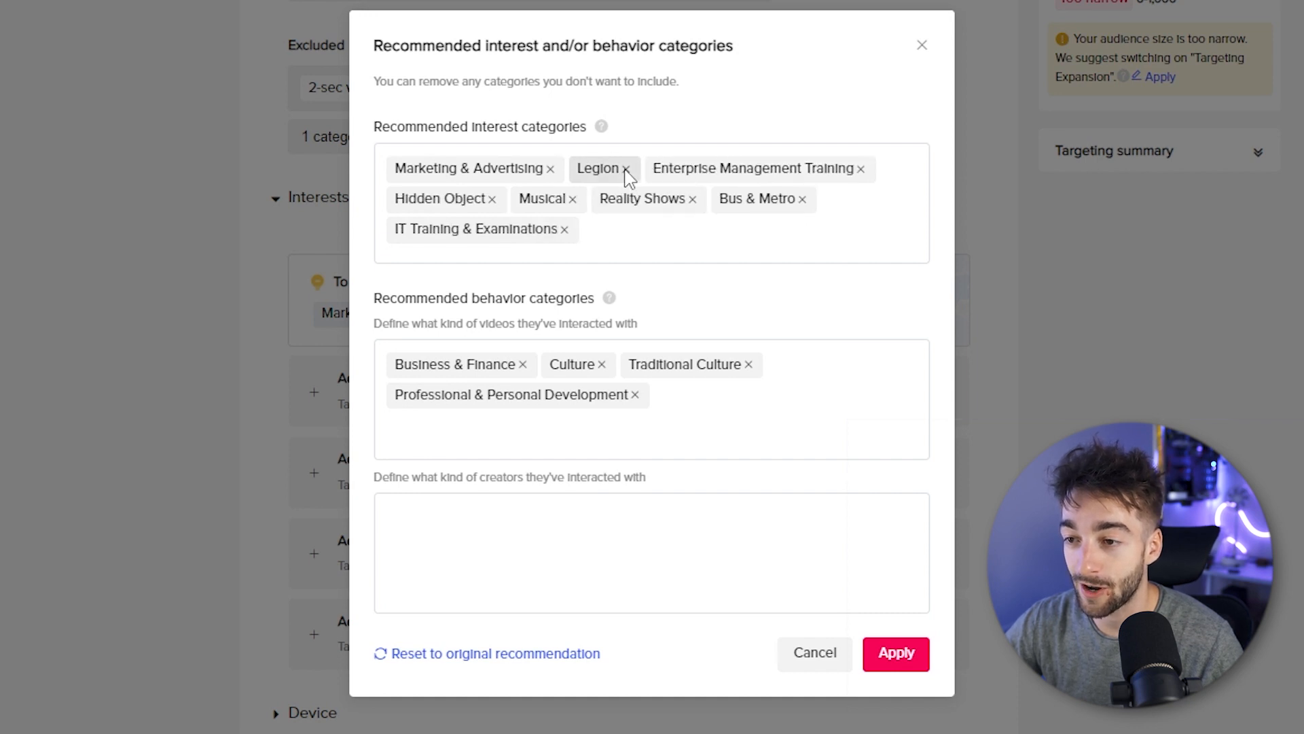
{"action": "left_click", "coordinate": [625, 169]}
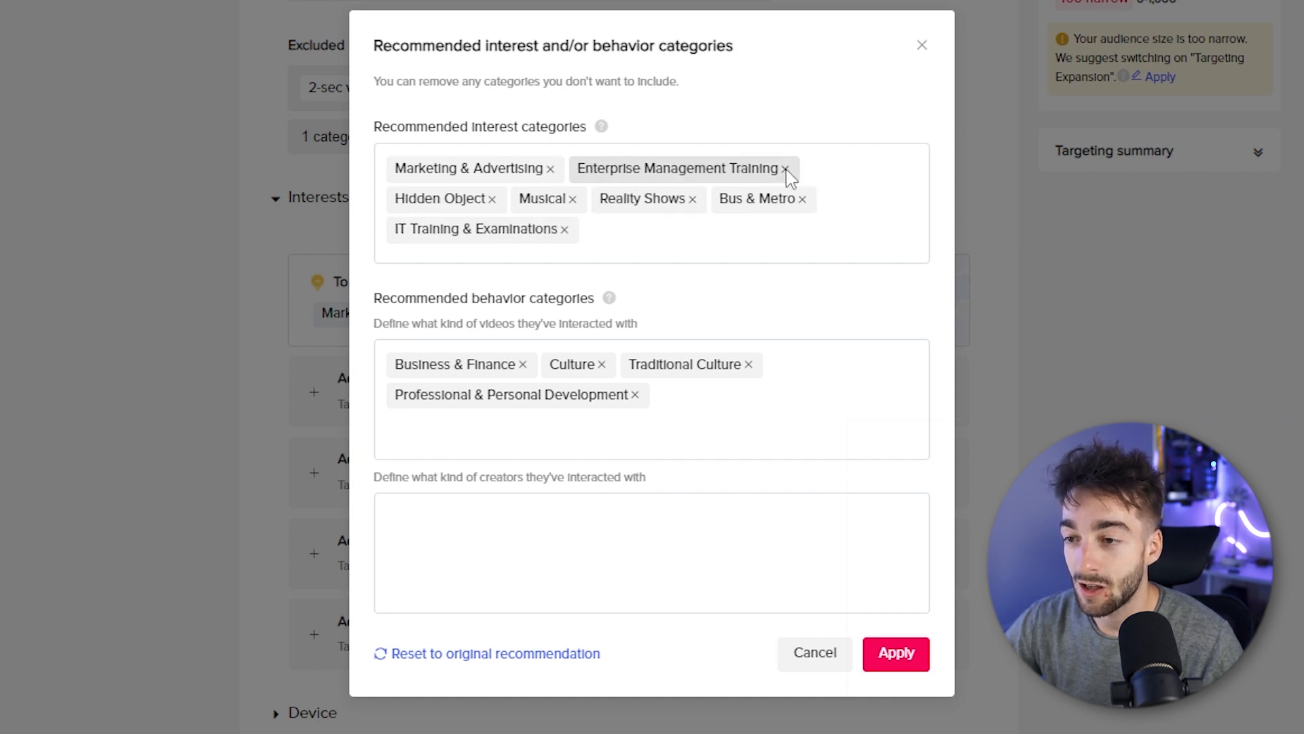
{"action": "left_click", "coordinate": [489, 200]}
{"action": "left_click", "coordinate": [488, 200]}
{"action": "left_click", "coordinate": [478, 200]}
{"action": "mouse_move", "coordinate": [643, 213]}
{"action": "left_mouse_down"}
{"action": "mouse_move", "coordinate": [393, 176]}
{"action": "mouse_move", "coordinate": [480, 218]}
{"action": "mouse_move", "coordinate": [659, 227]}
{"action": "left_mouse_up"}
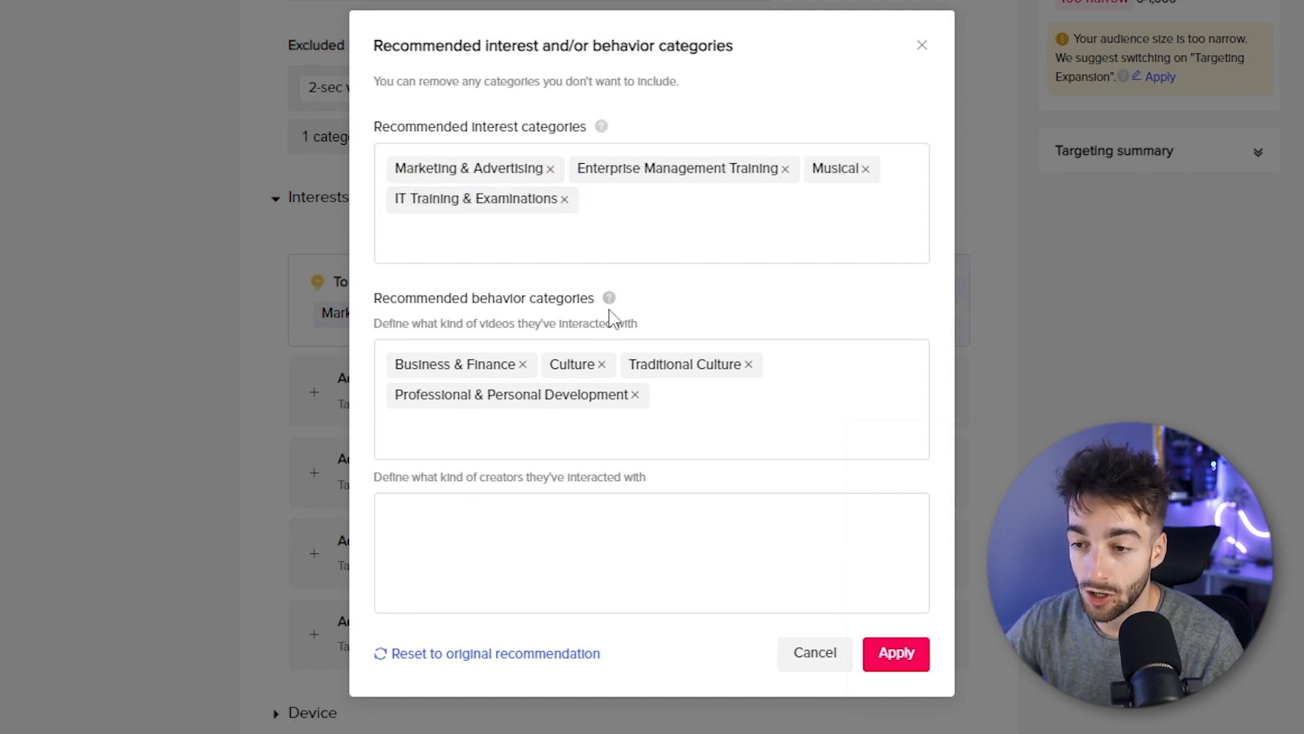
Step: Remove Culture and Traditional Culture from the recommended behavior categories and apply the remaining recommendations
{"action": "left_click", "coordinate": [602, 365]}
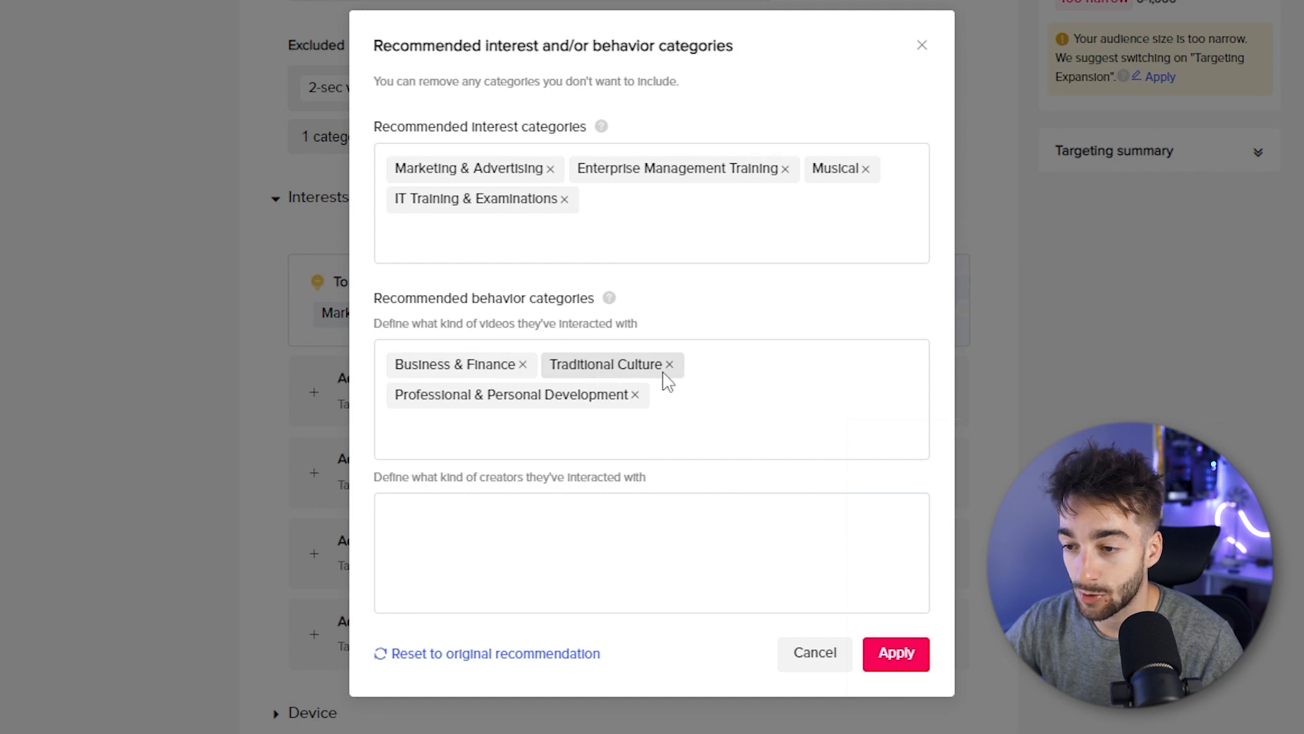
{"action": "left_click", "coordinate": [670, 365]}
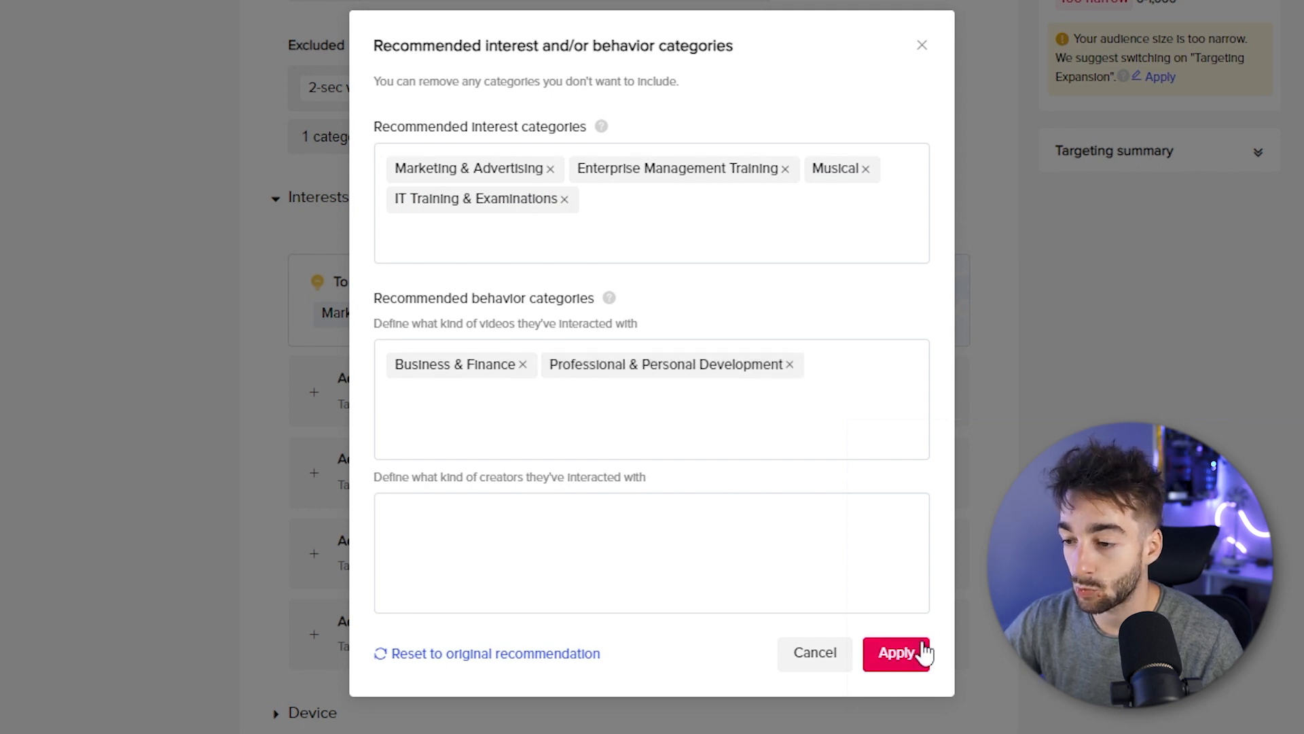
{"action": "left_click", "coordinate": [896, 652]}
Step: Switch the interest level to Purchase intention and add the Marketing & Advertising category by searching for marketing
{"action": "scroll", "coordinate": [436, 311], "scroll_direction": "down", "scroll_amount": 2}
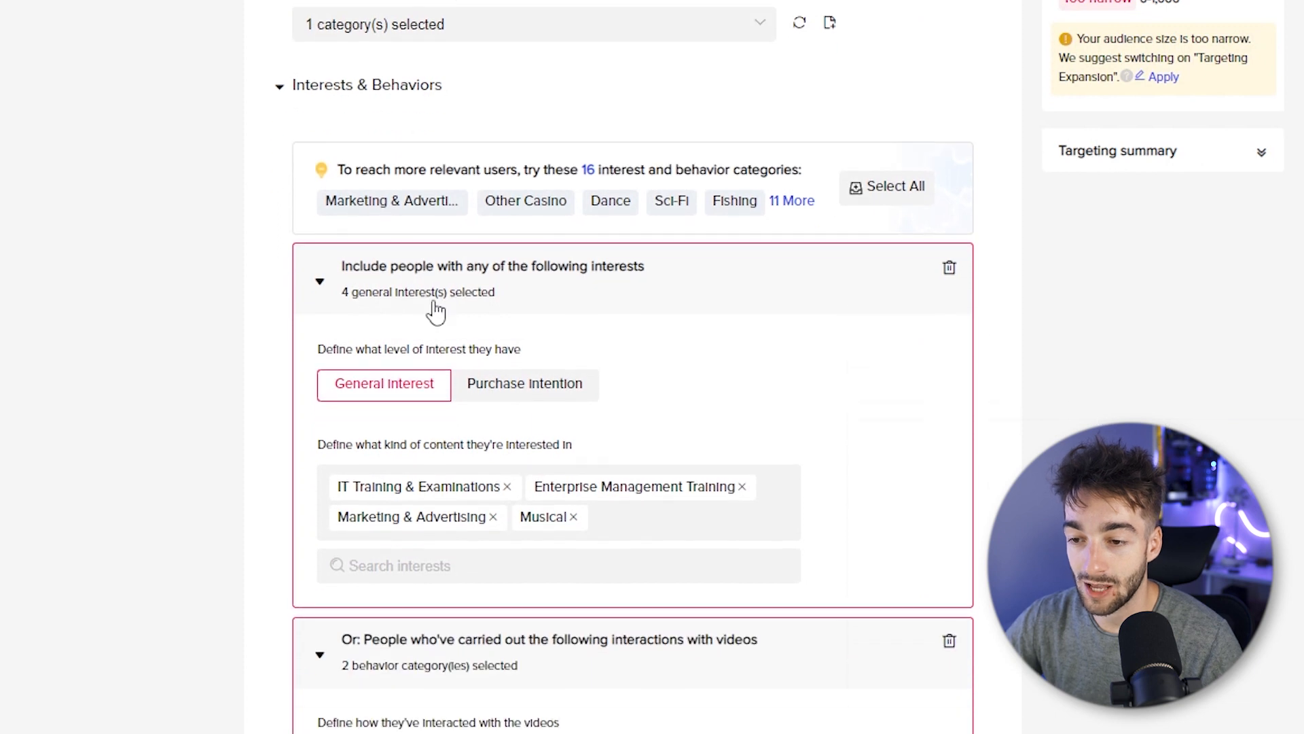
{"action": "scroll", "coordinate": [870, 377], "scroll_direction": "down", "scroll_amount": 5}
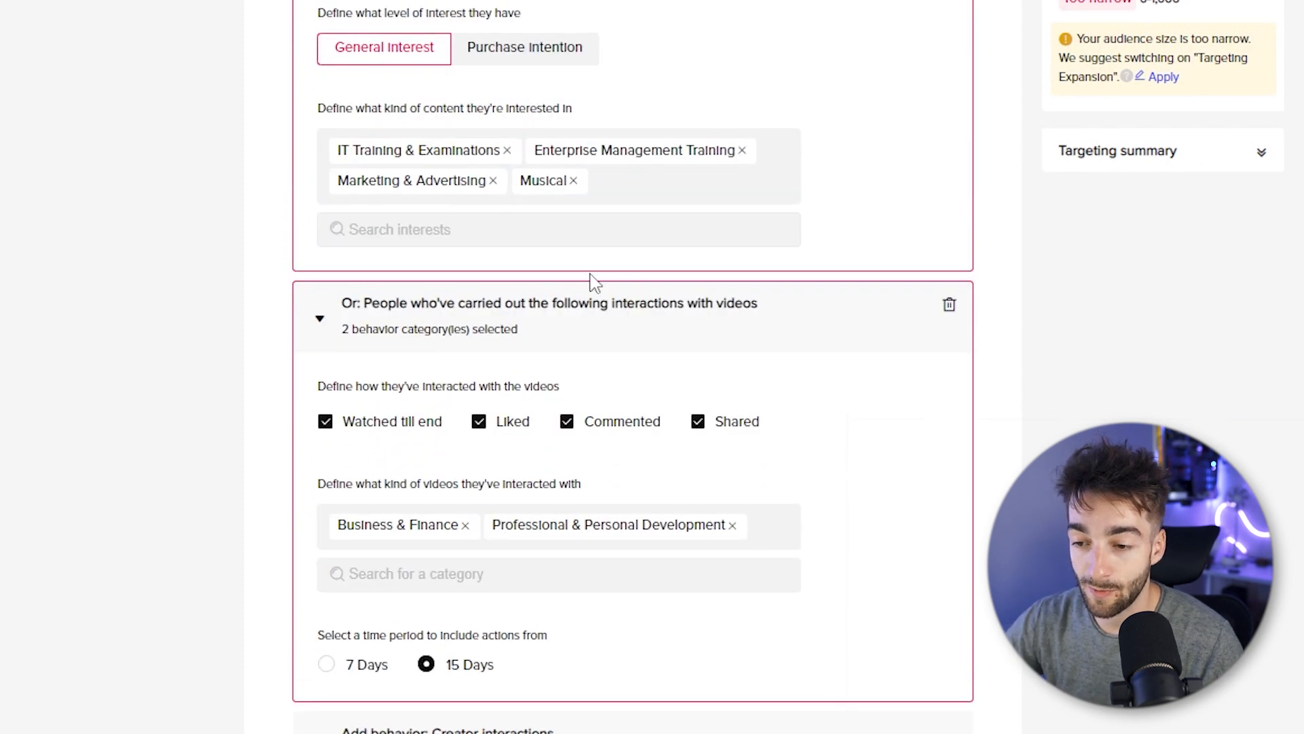
{"action": "scroll", "coordinate": [798, 318], "scroll_direction": "up", "scroll_amount": 3}
{"action": "scroll", "coordinate": [786, 327], "scroll_direction": "down", "scroll_amount": 2}
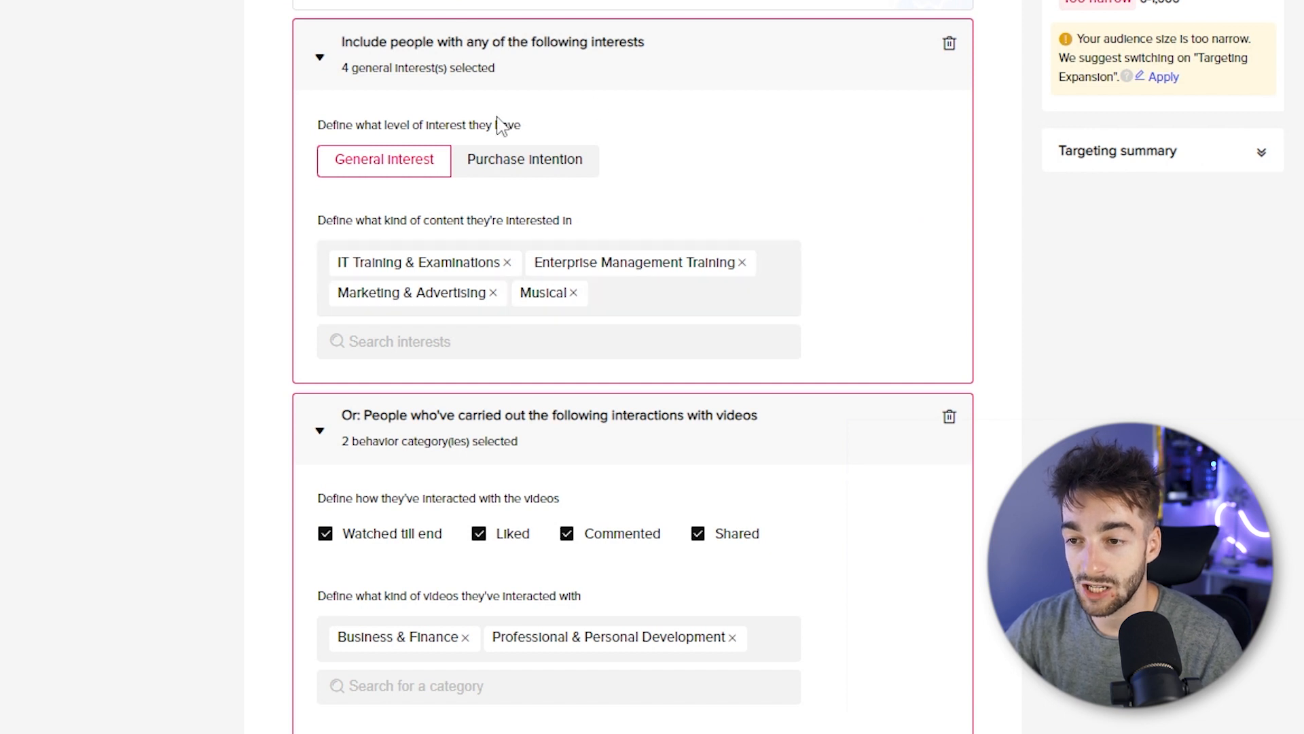
{"action": "mouse_move", "coordinate": [565, 169]}
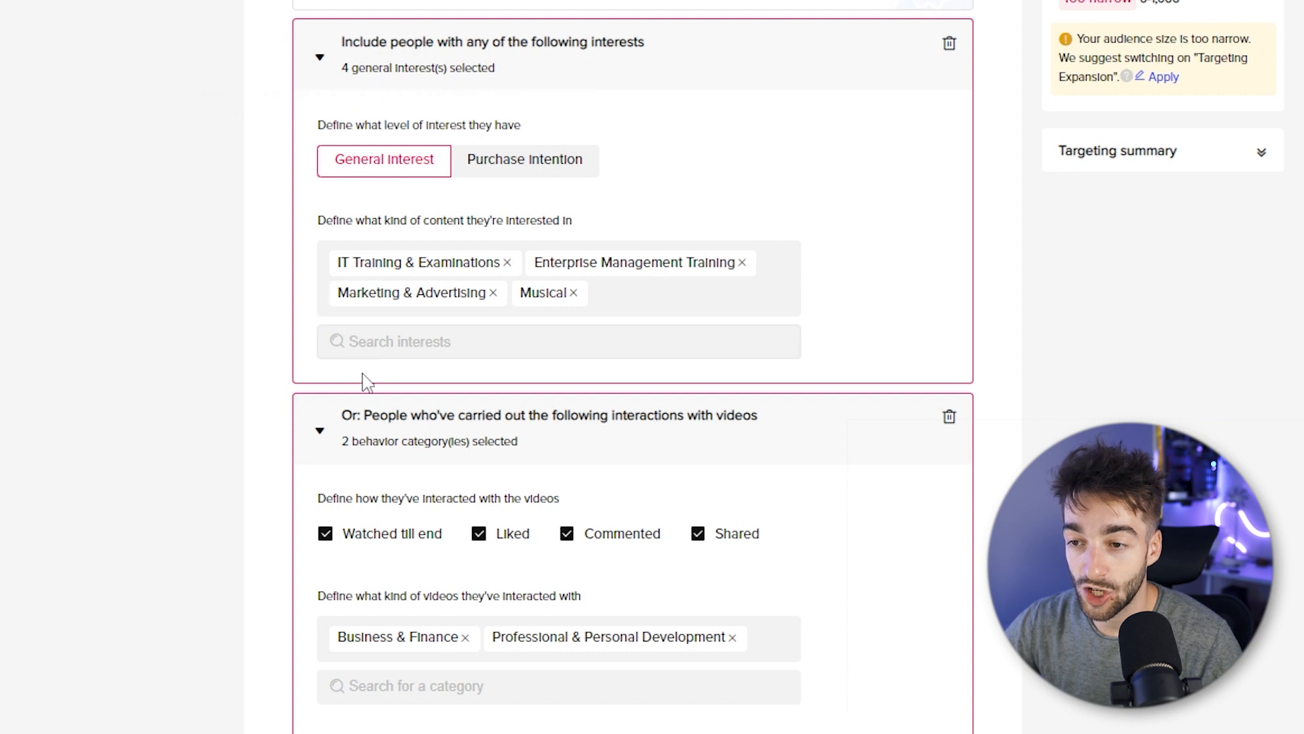
{"action": "left_click", "coordinate": [496, 170]}
{"action": "left_click", "coordinate": [473, 269]}
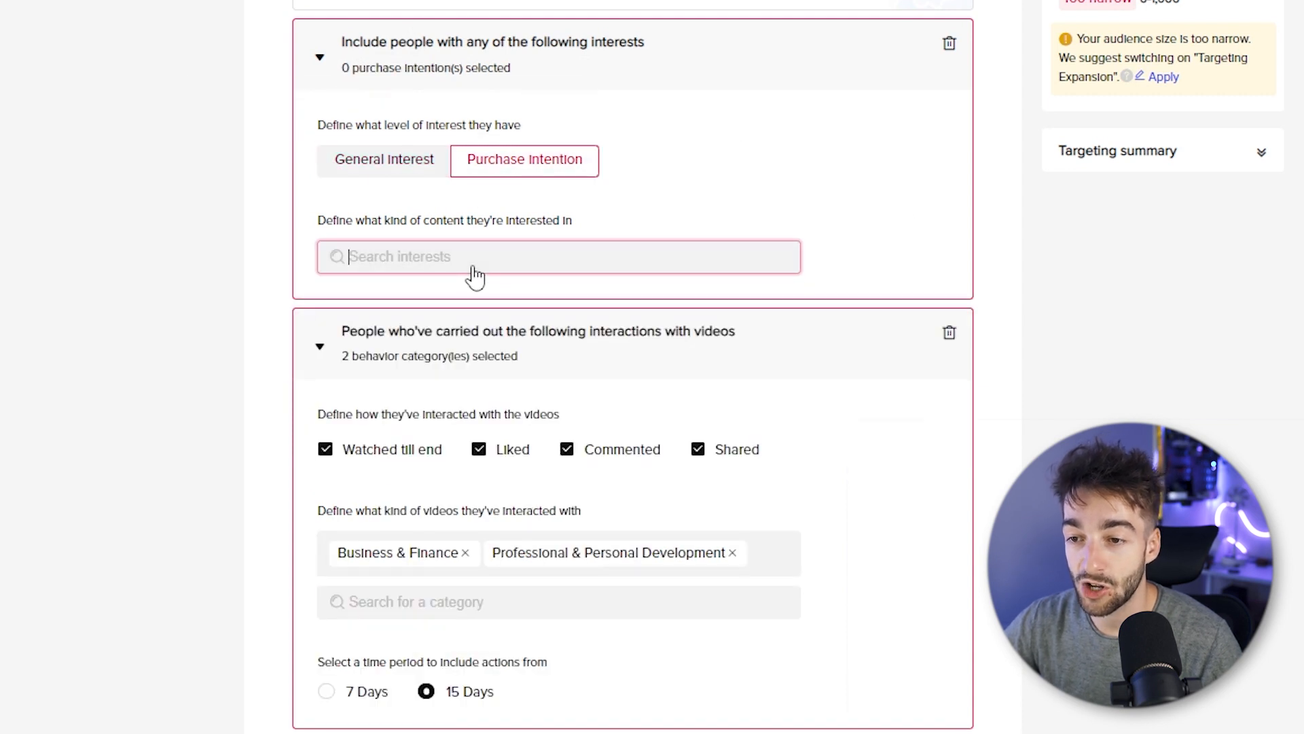
{"action": "scroll", "coordinate": [490, 390], "scroll_direction": "down", "scroll_amount": 4}
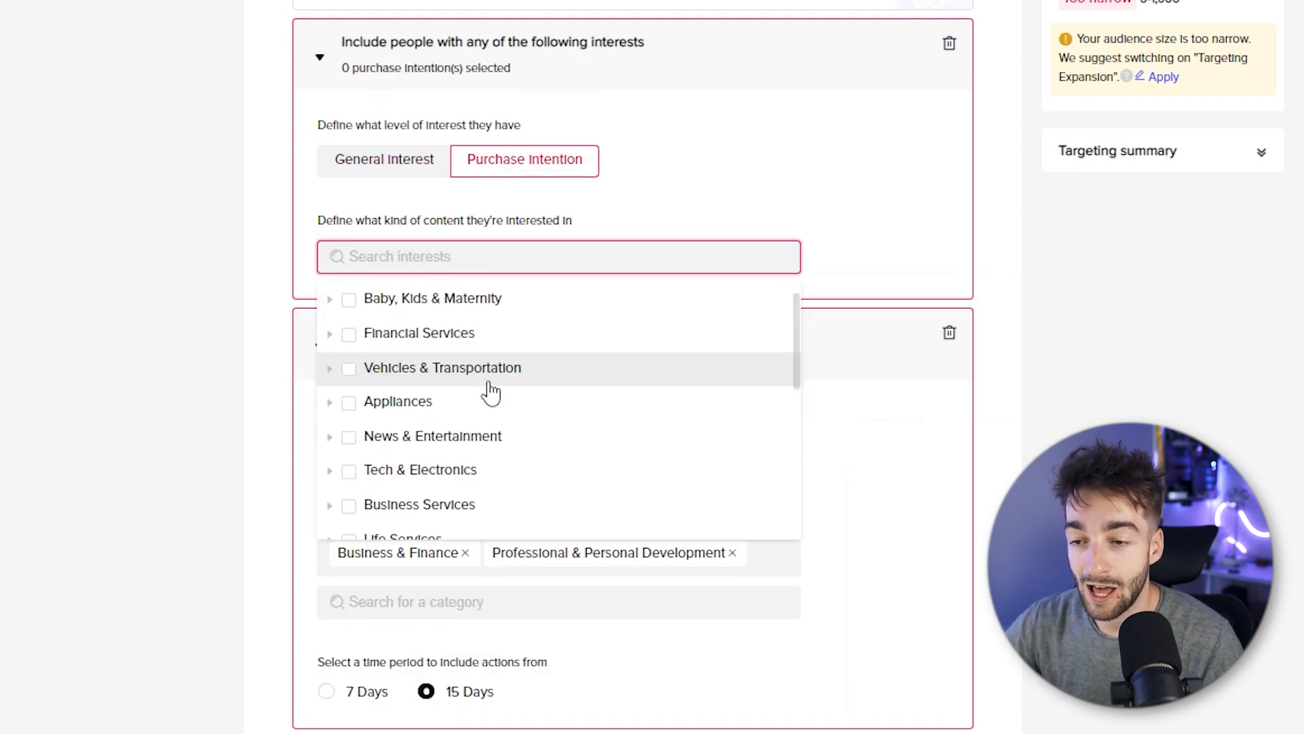
{"action": "scroll", "coordinate": [489, 390], "scroll_direction": "up", "scroll_amount": 3}
{"action": "scroll", "coordinate": [490, 392], "scroll_direction": "down", "scroll_amount": 5}
{"action": "scroll", "coordinate": [489, 392], "scroll_direction": "up", "scroll_amount": 5}
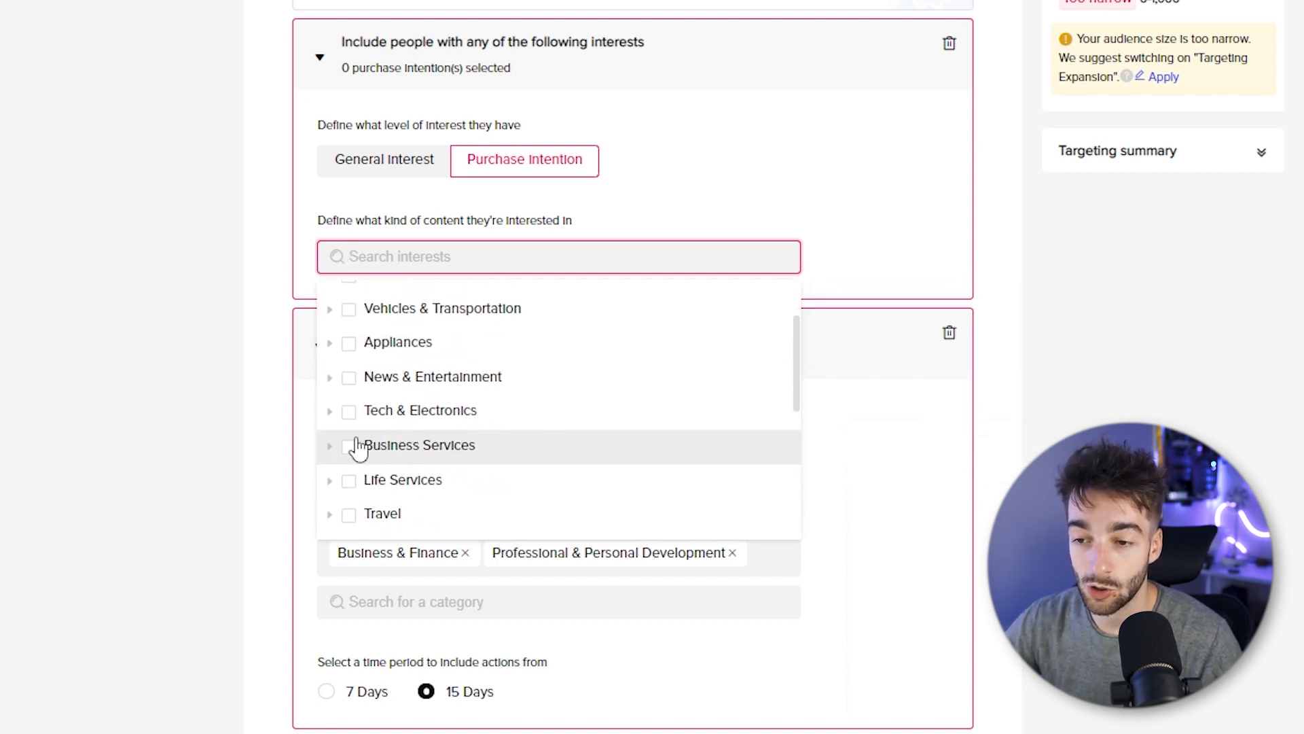
{"action": "type", "text": "marketing"}
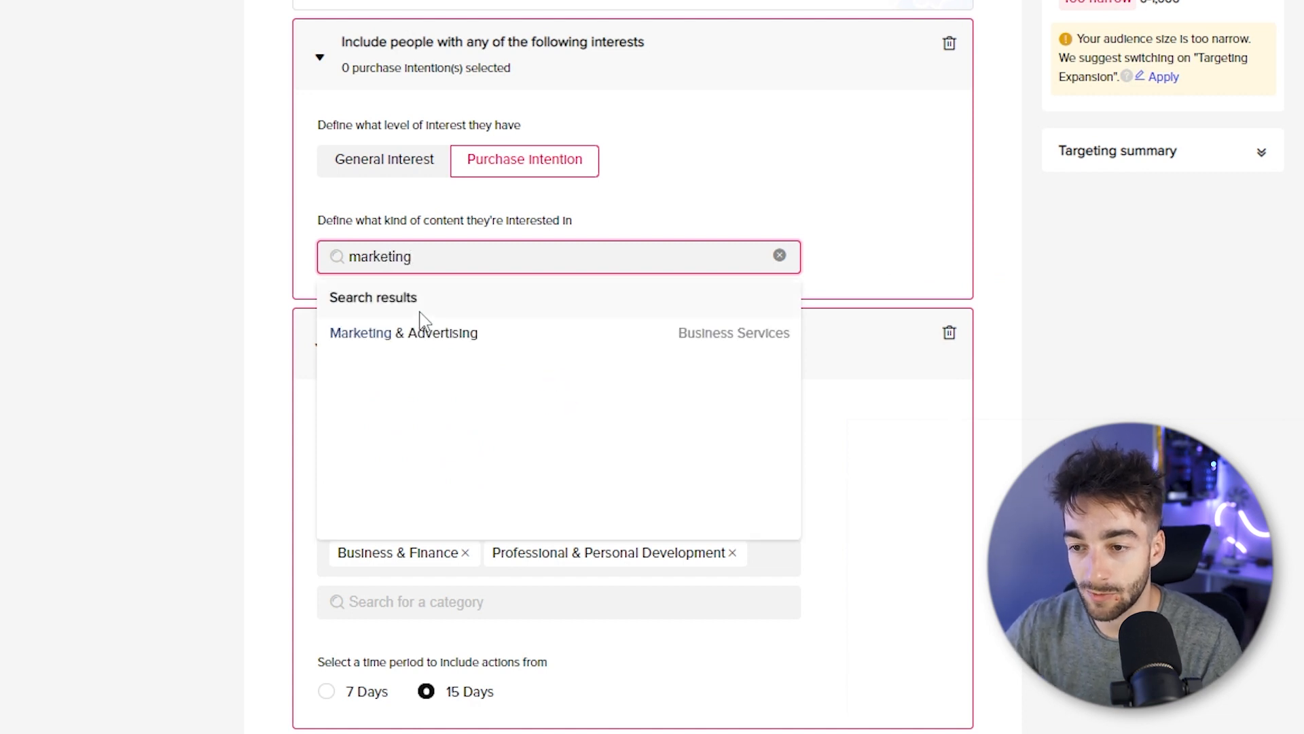
{"action": "left_click", "coordinate": [445, 333]}
{"action": "left_click", "coordinate": [70, 294]}
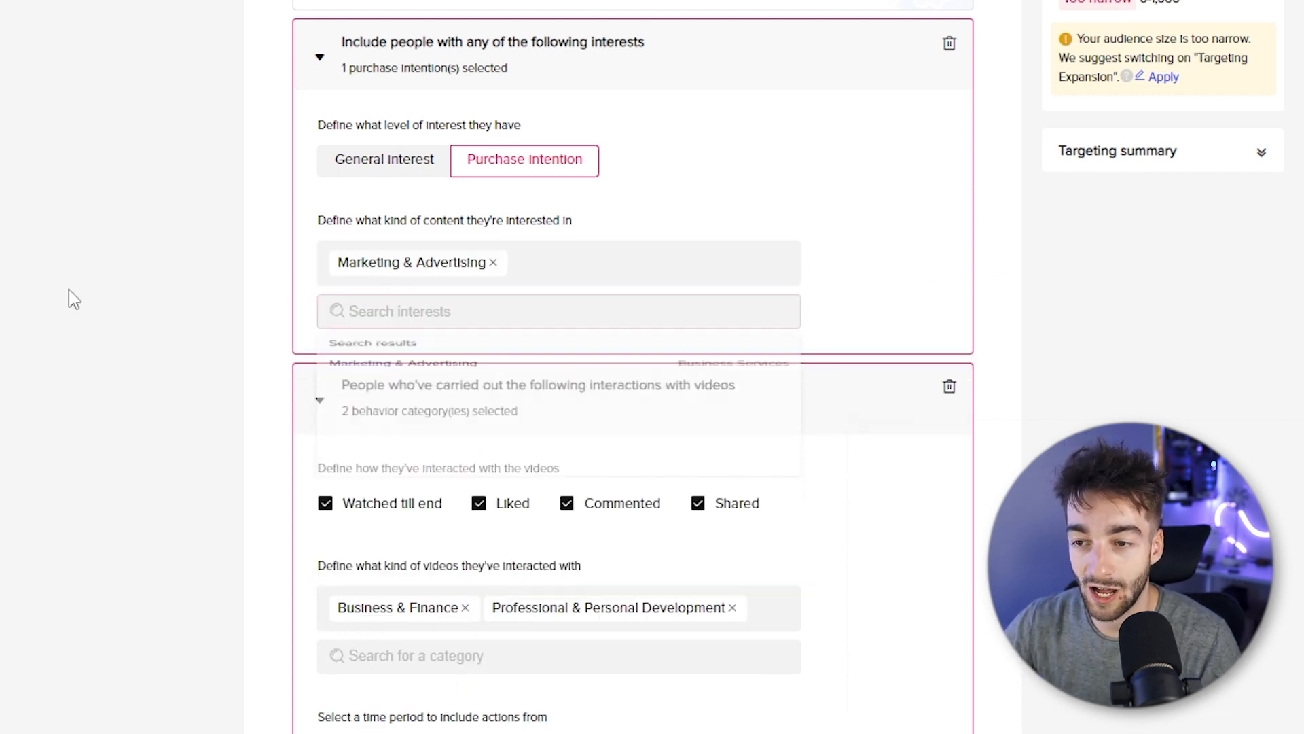
Step: Switch the interest level to General interest and back to Purchase intention, and set the video interaction period to 7 Days
{"action": "left_click", "coordinate": [387, 169]}
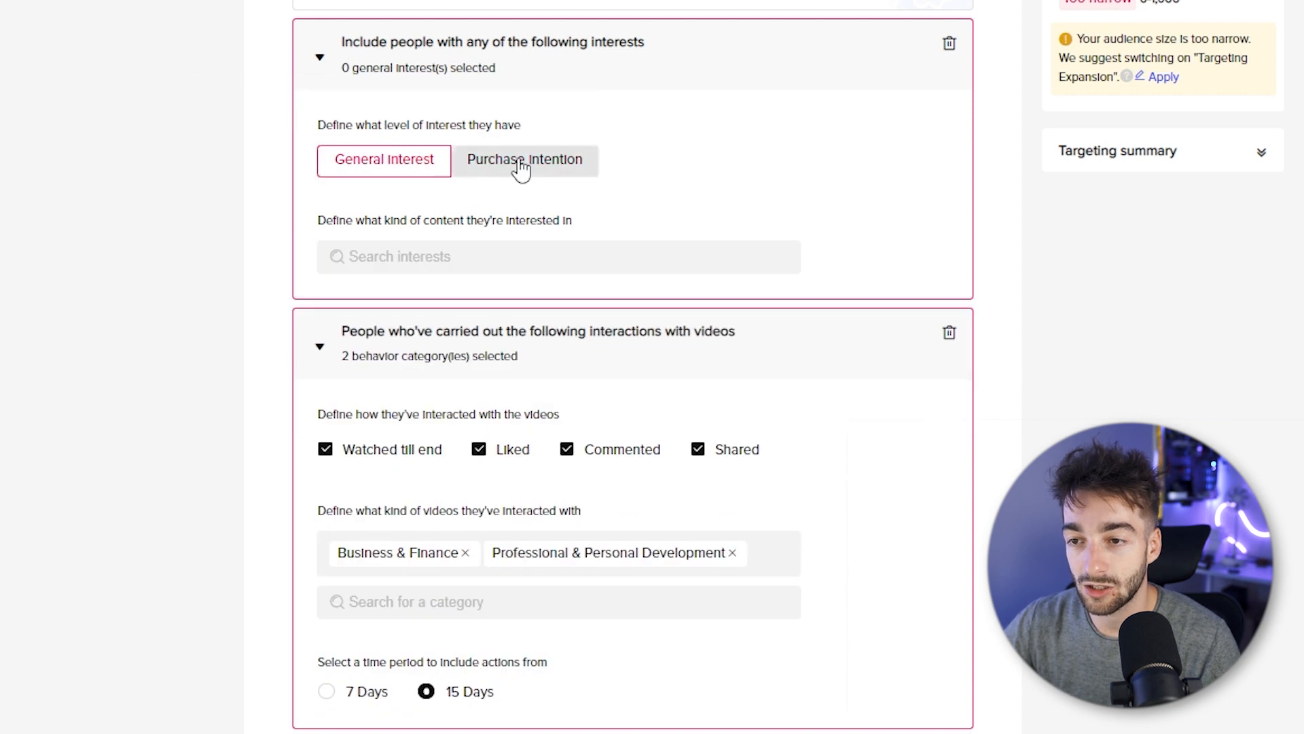
{"action": "left_click", "coordinate": [521, 168]}
{"action": "scroll", "coordinate": [897, 282], "scroll_direction": "down", "scroll_amount": 4}
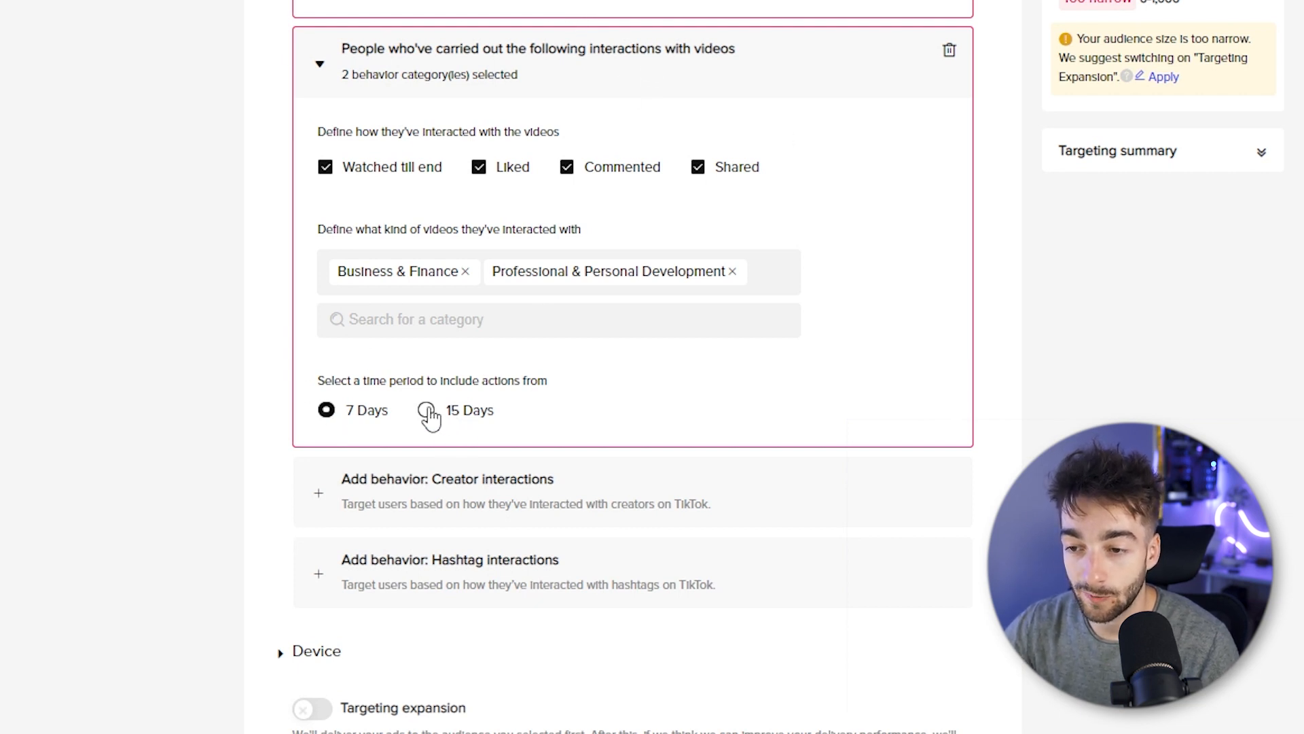
{"action": "left_click", "coordinate": [326, 412]}
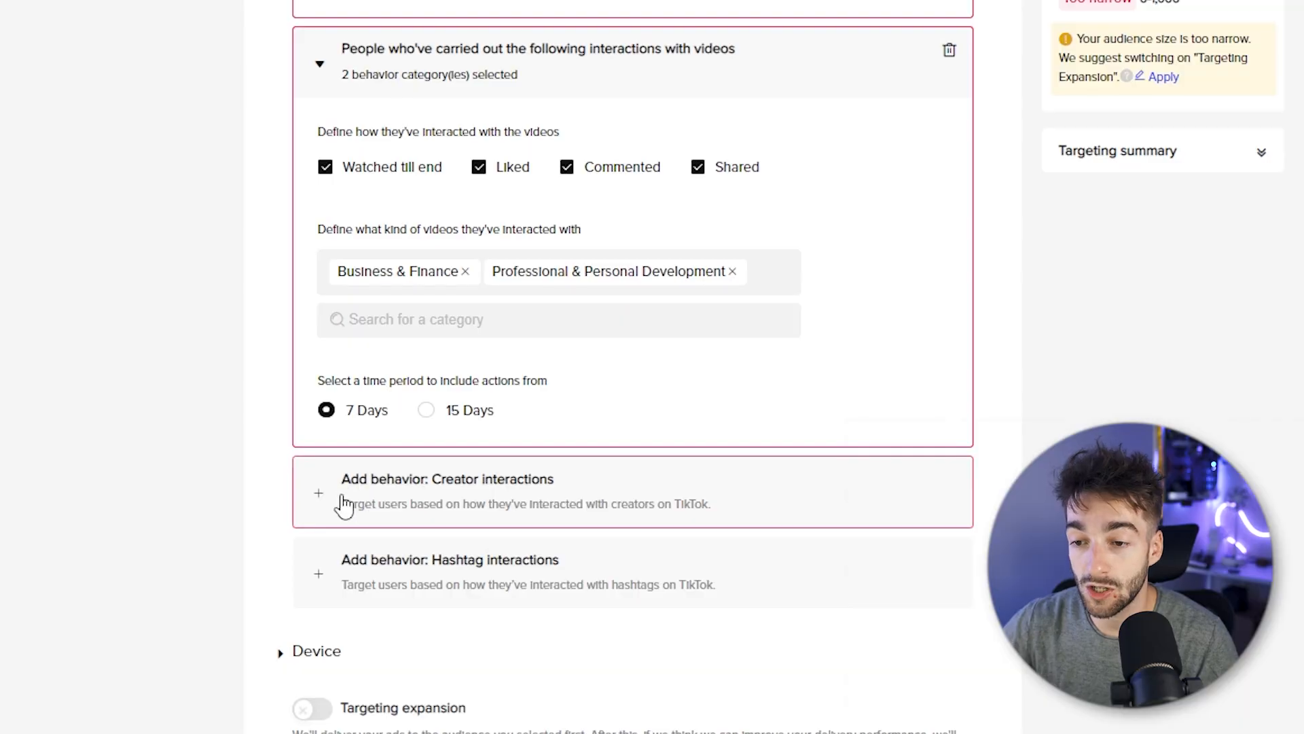
Step: Add creator interactions as a targeting behavior with only Viewed profile selected
{"action": "left_click", "coordinate": [338, 504]}
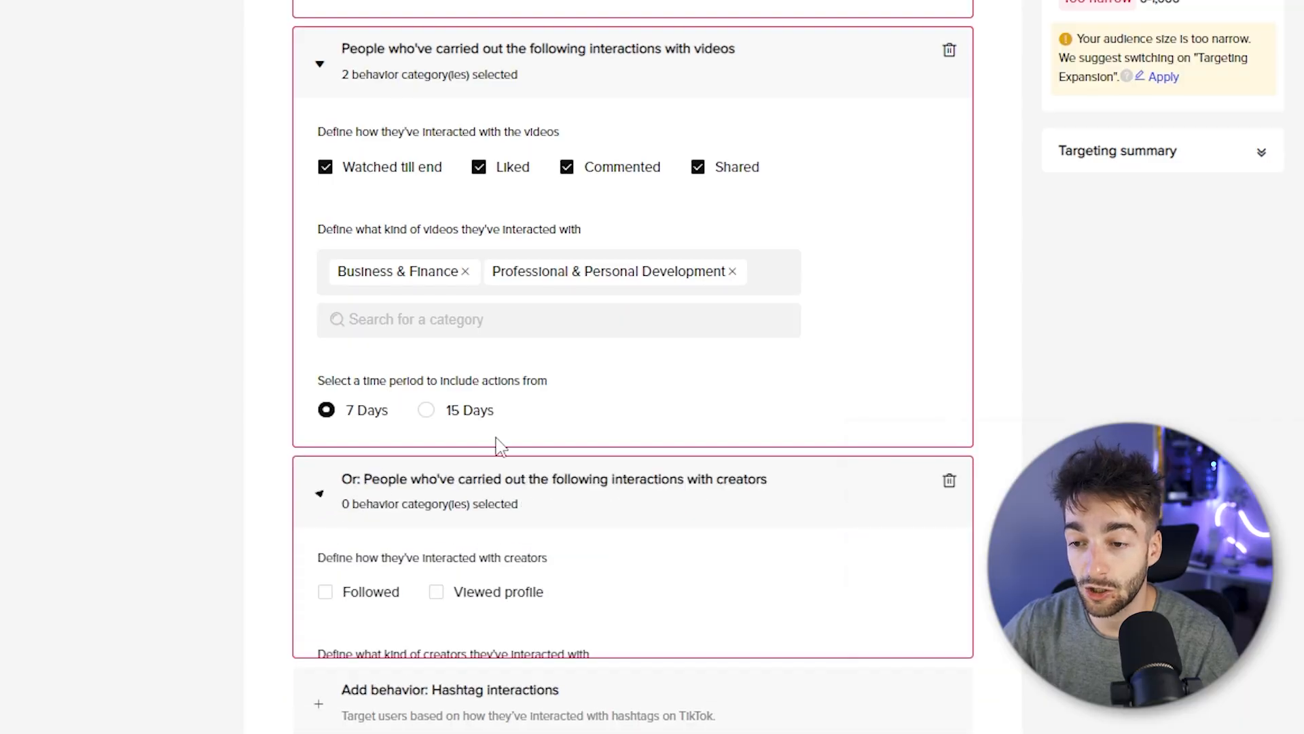
{"action": "scroll", "coordinate": [499, 446], "scroll_direction": "down", "scroll_amount": 3}
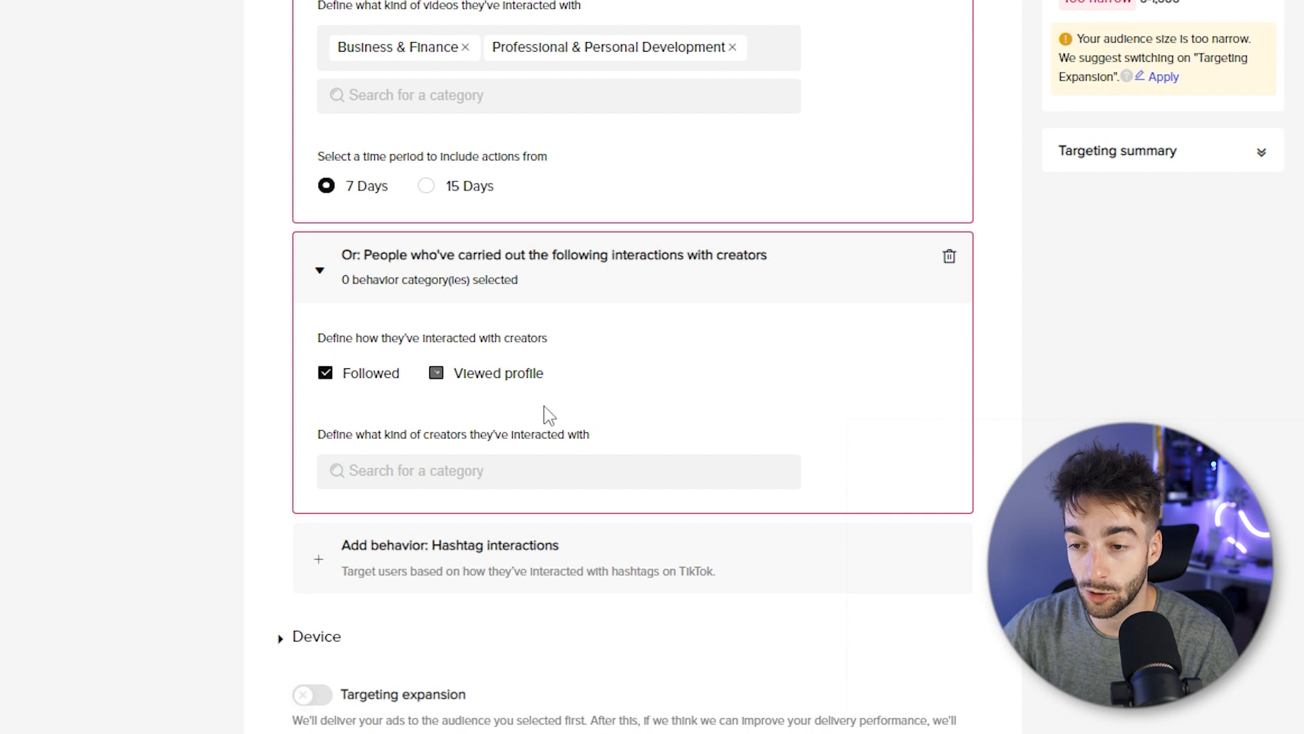
{"action": "scroll", "coordinate": [367, 483], "scroll_direction": "down", "scroll_amount": 1}
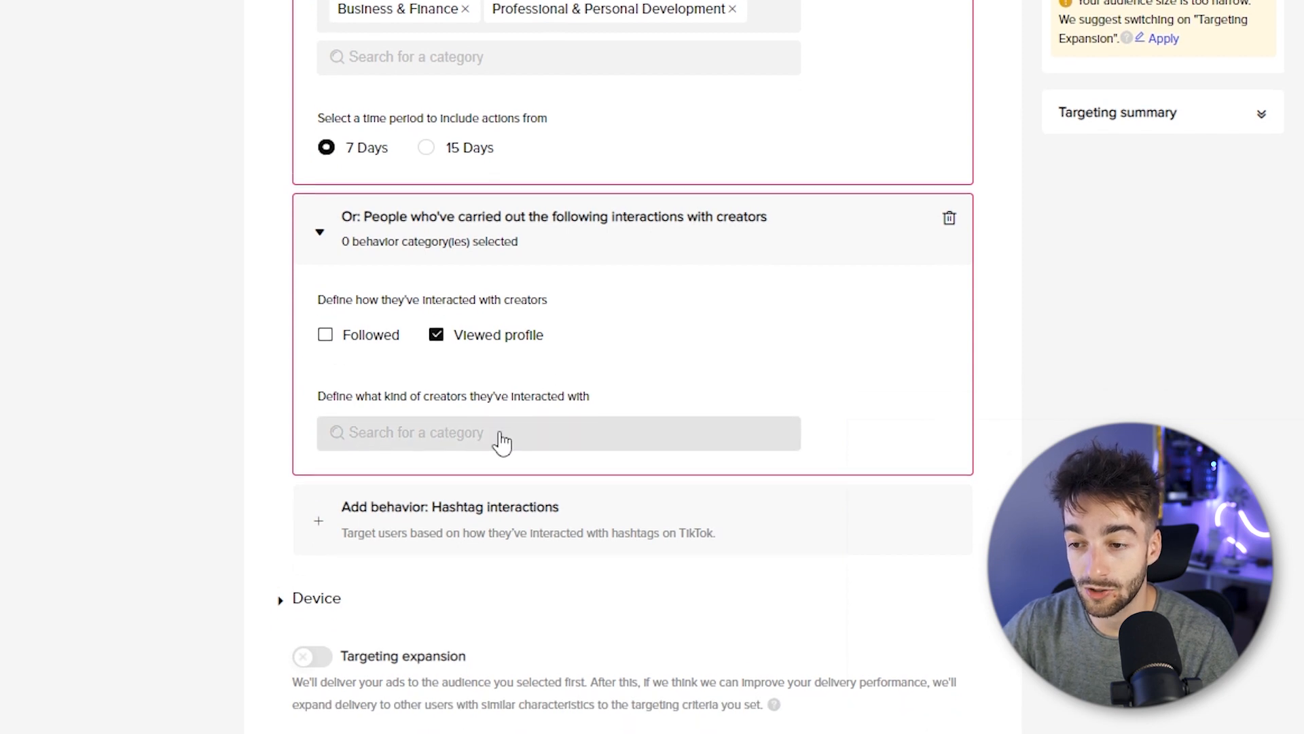
Step: Search the creator categories for business, and clear the search
{"action": "left_click", "coordinate": [501, 435]}
{"action": "left_click_drag", "start_coordinate": [357, 370], "coordinate": [579, 367]}
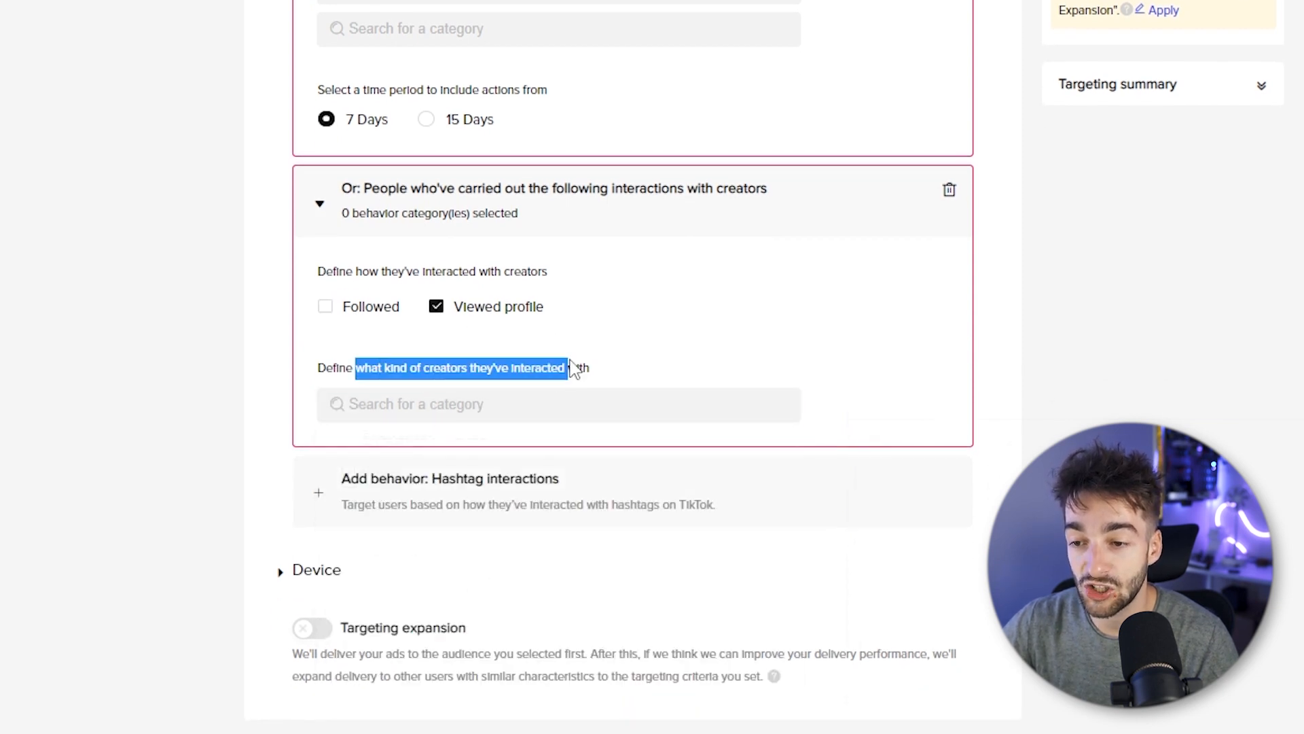
{"action": "left_click", "coordinate": [432, 407]}
{"action": "type", "text": "business"}
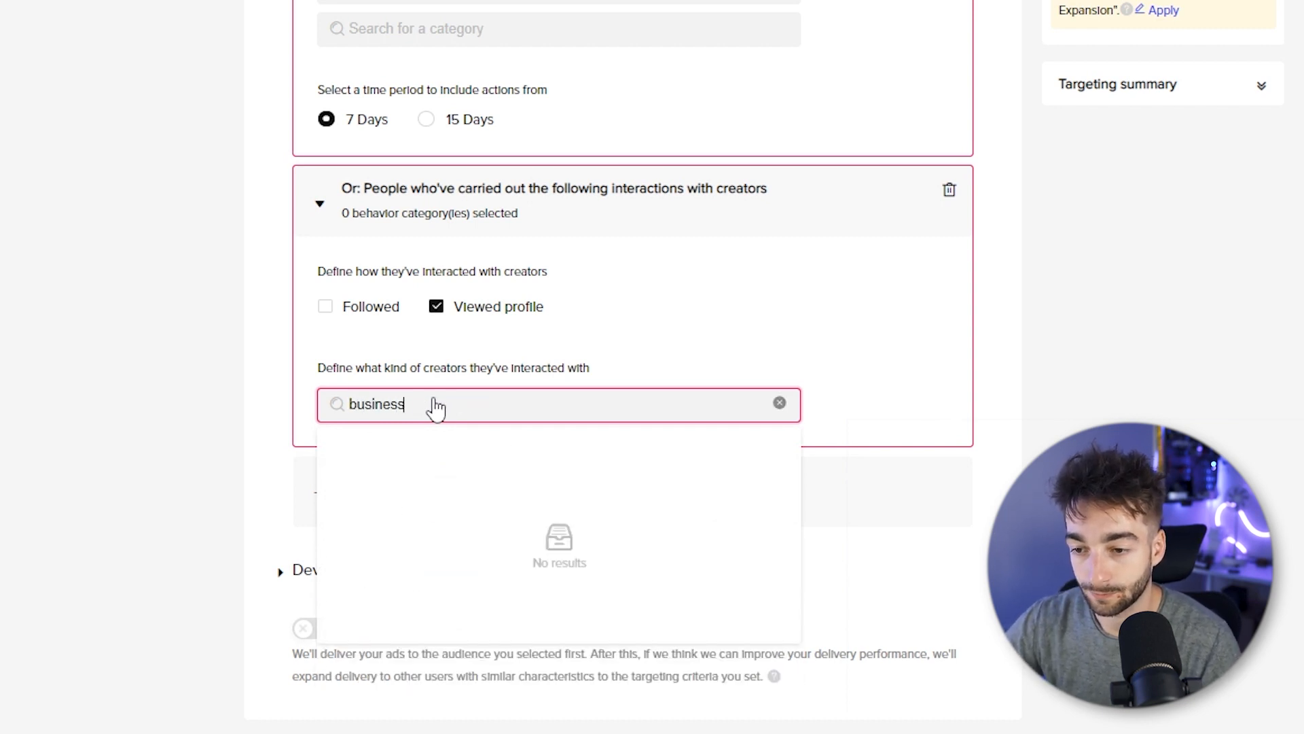
{"action": "key", "text": "ctrl+a"}
{"action": "key", "text": "BackSpace"}
Step: Target interactions with Technology creators from the Technology & Education category
{"action": "scroll", "coordinate": [438, 599], "scroll_direction": "down", "scroll_amount": 1}
{"action": "scroll", "coordinate": [455, 602], "scroll_direction": "down", "scroll_amount": 8}
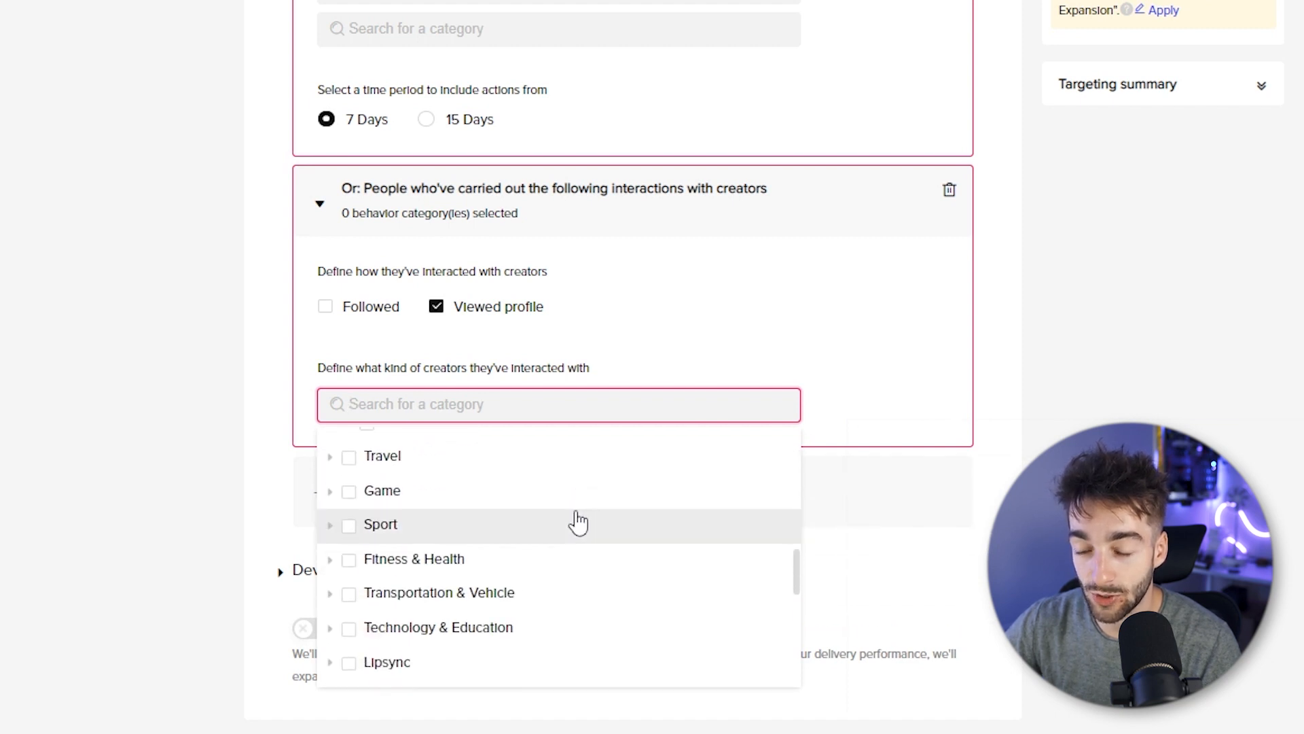
{"action": "scroll", "coordinate": [577, 523], "scroll_direction": "down", "scroll_amount": 3}
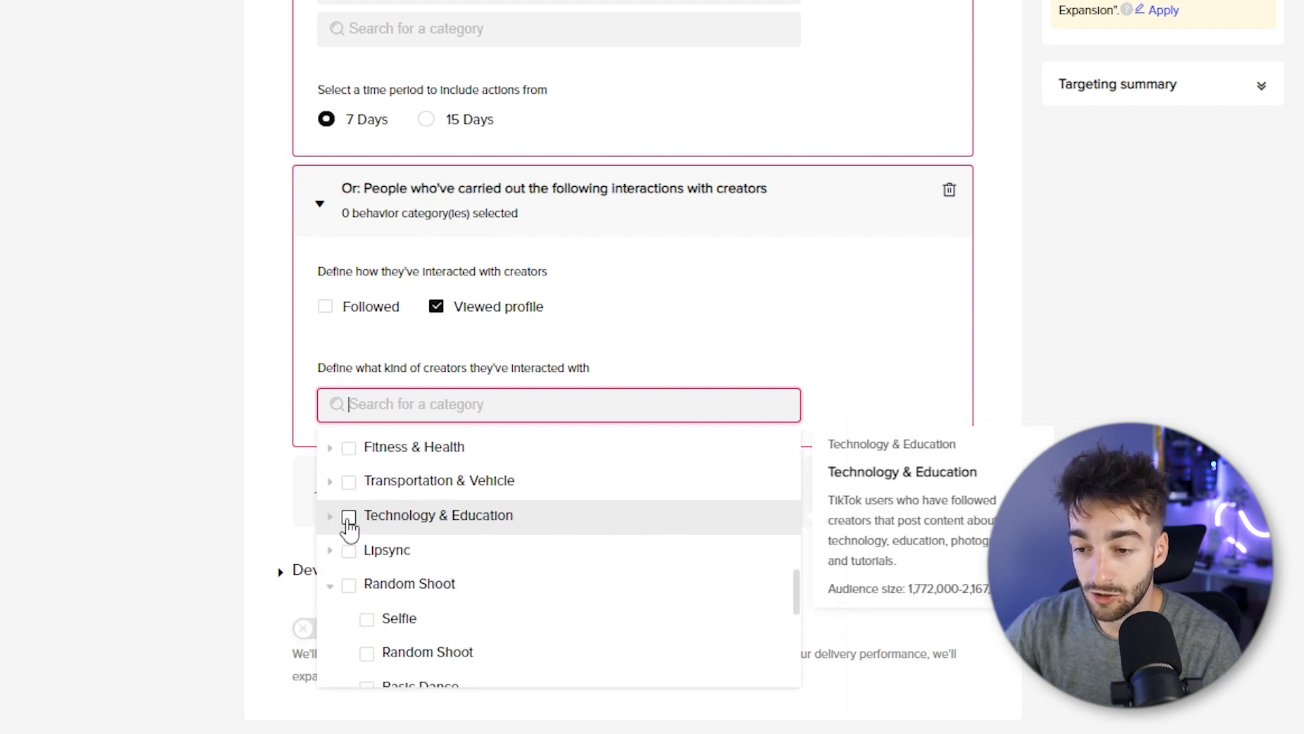
{"action": "left_click", "coordinate": [348, 521]}
{"action": "scroll", "coordinate": [437, 534], "scroll_direction": "down", "scroll_amount": 2}
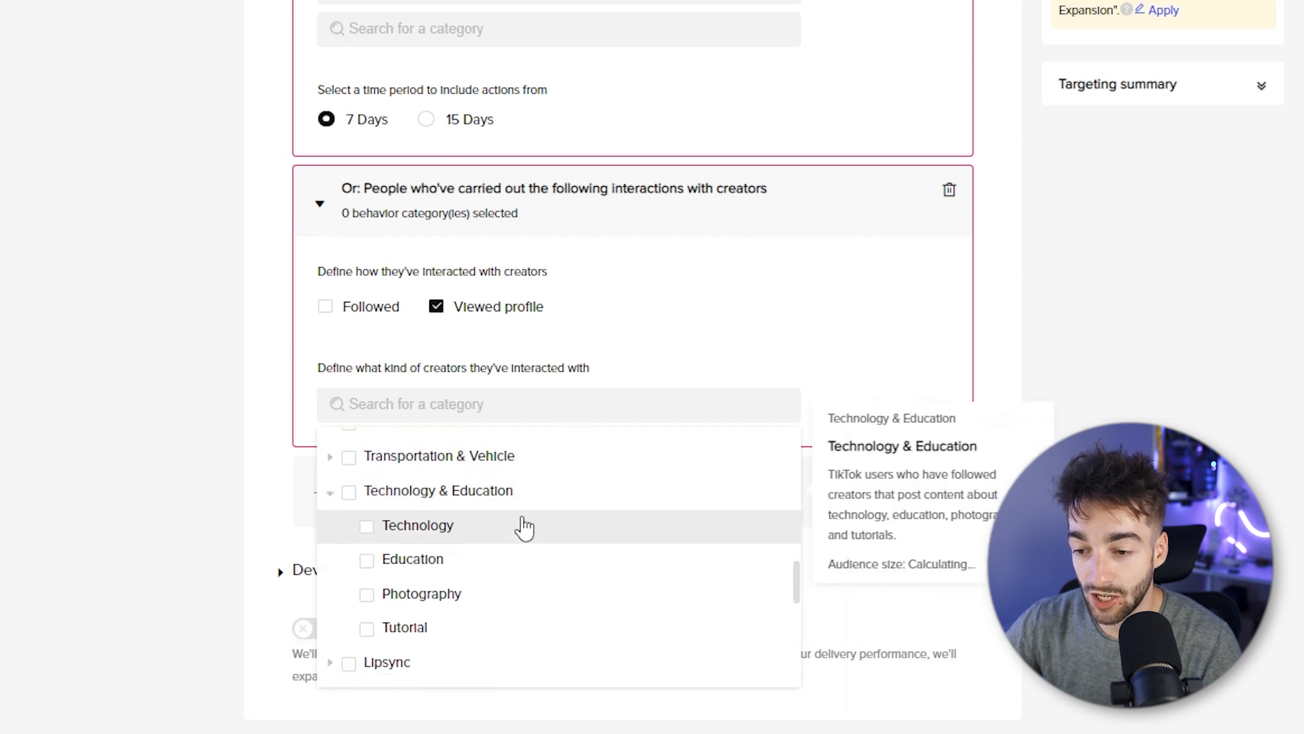
{"action": "scroll", "coordinate": [387, 547], "scroll_direction": "up", "scroll_amount": 2}
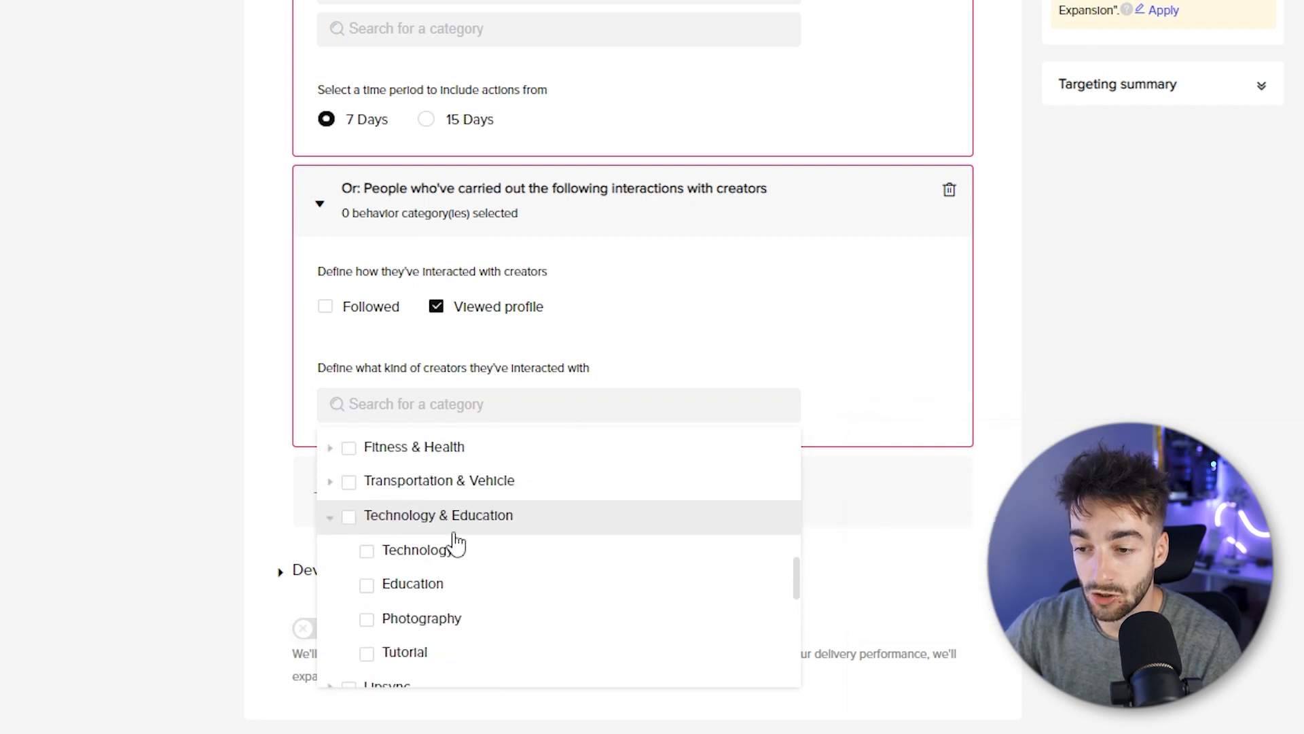
{"action": "left_click", "coordinate": [375, 564]}
{"action": "left_click", "coordinate": [912, 500]}
Step: Add hashtag interactions as a targeting behavior and select #marketingtips by searching for marketing
{"action": "scroll", "coordinate": [246, 352], "scroll_direction": "down", "scroll_amount": 3}
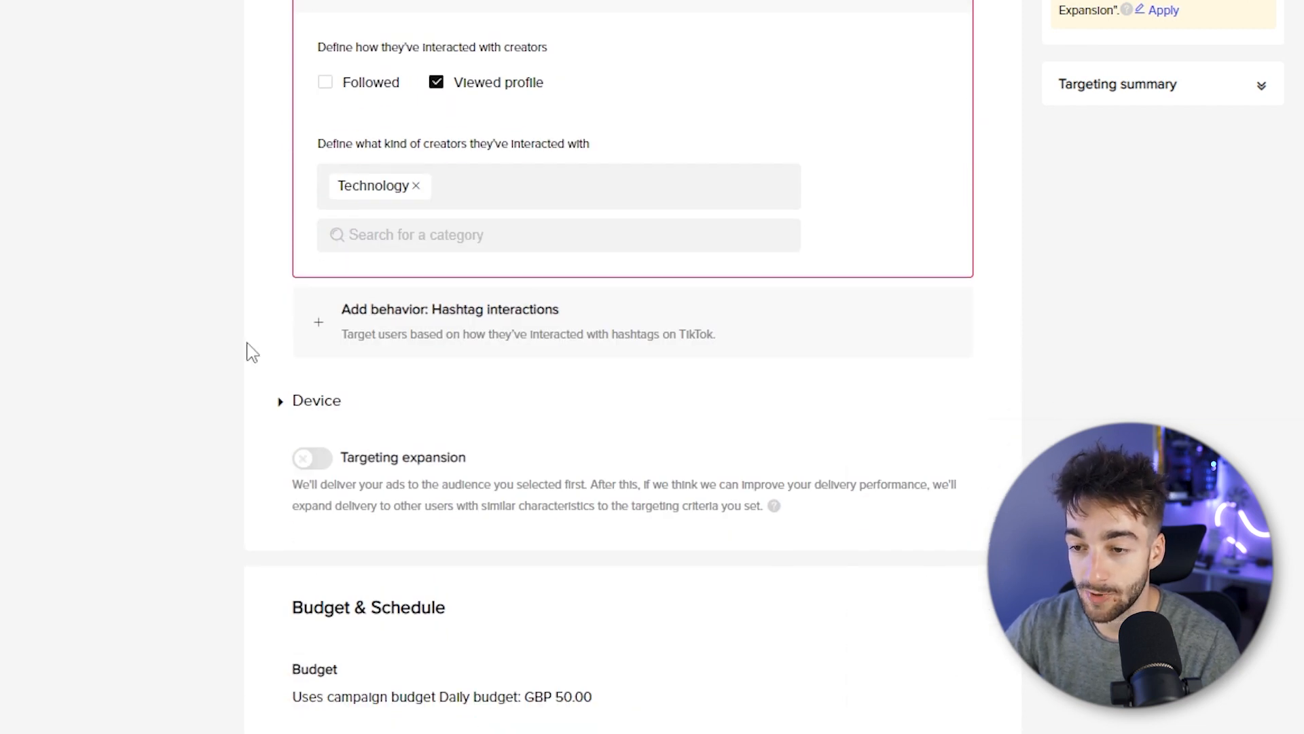
{"action": "left_click", "coordinate": [422, 344]}
{"action": "left_click", "coordinate": [498, 400]}
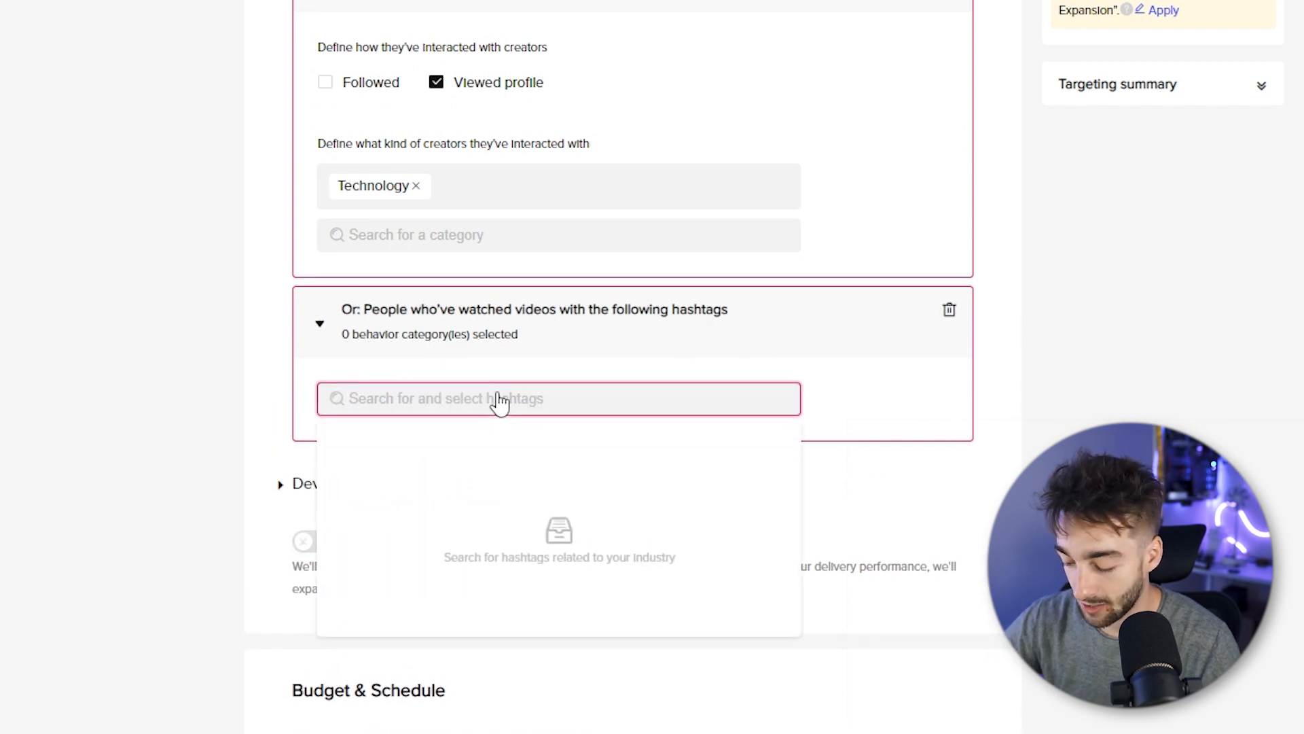
{"action": "type", "text": "#"}
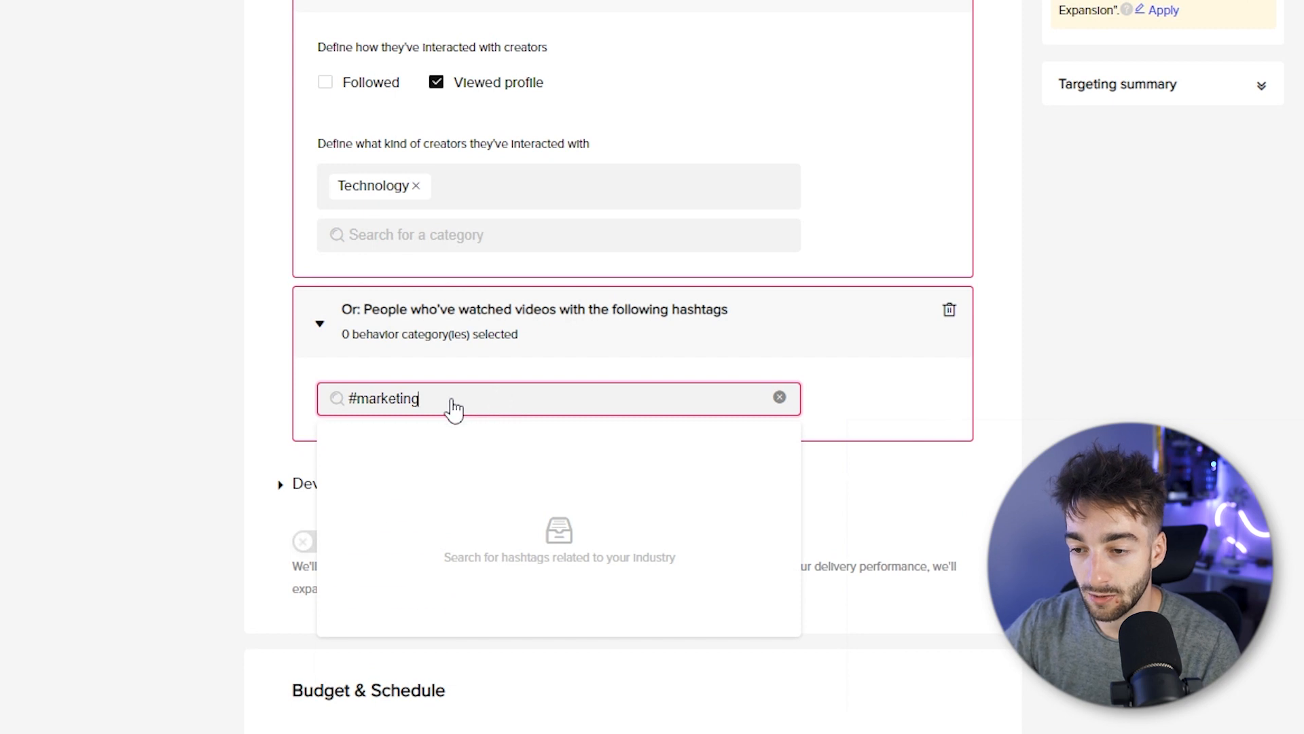
{"action": "type", "text": "marketing"}
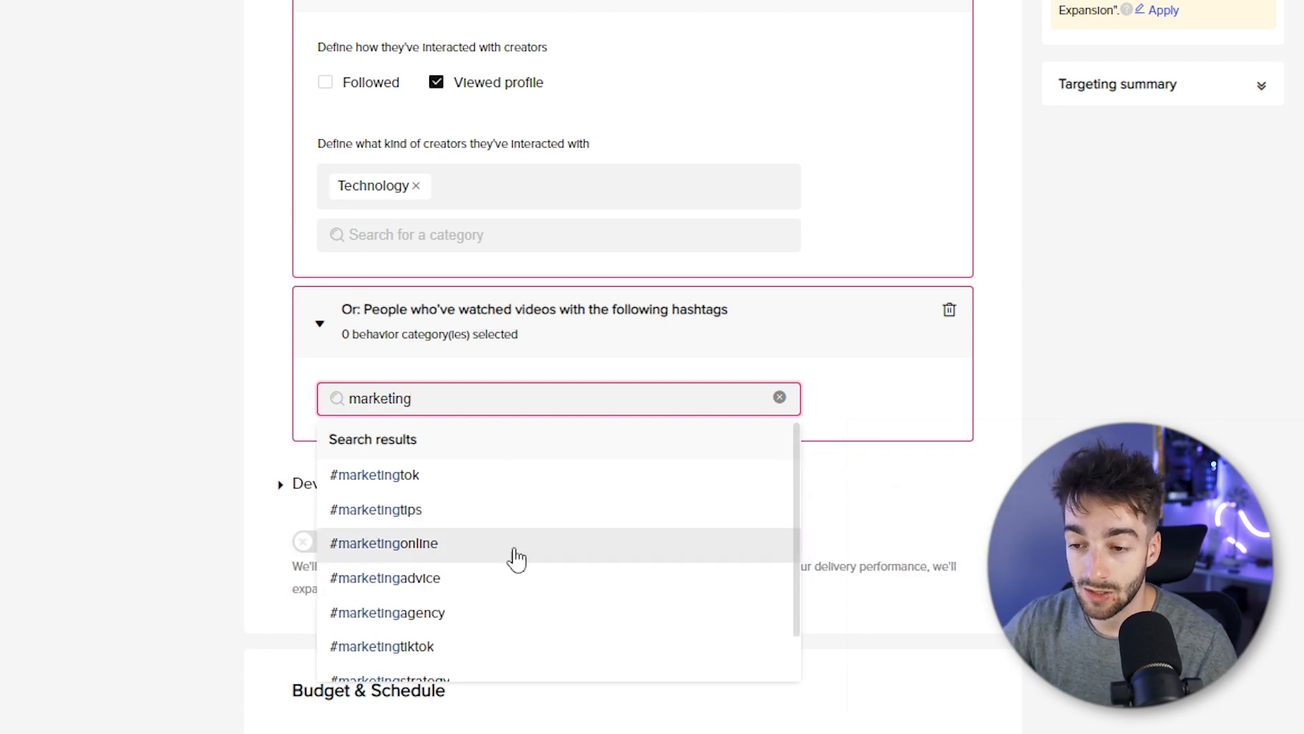
{"action": "left_click", "coordinate": [484, 511]}
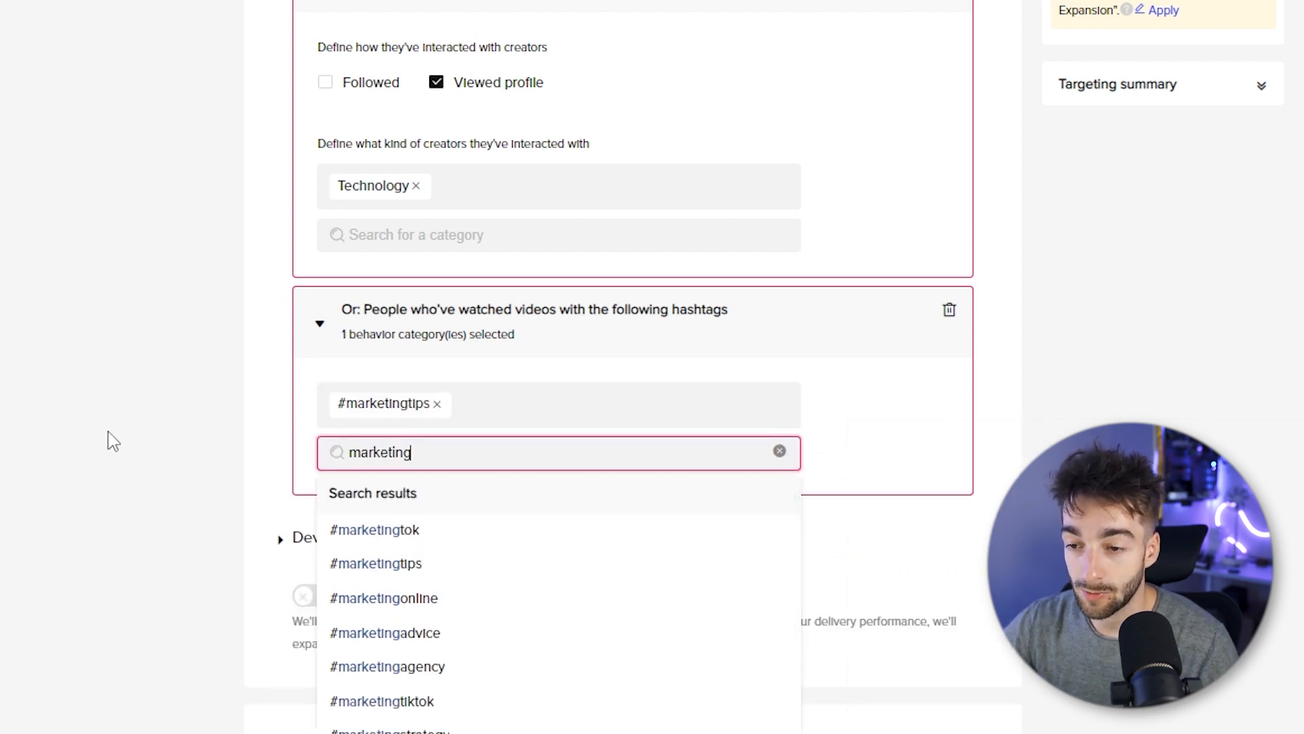
{"action": "left_click", "coordinate": [108, 439]}
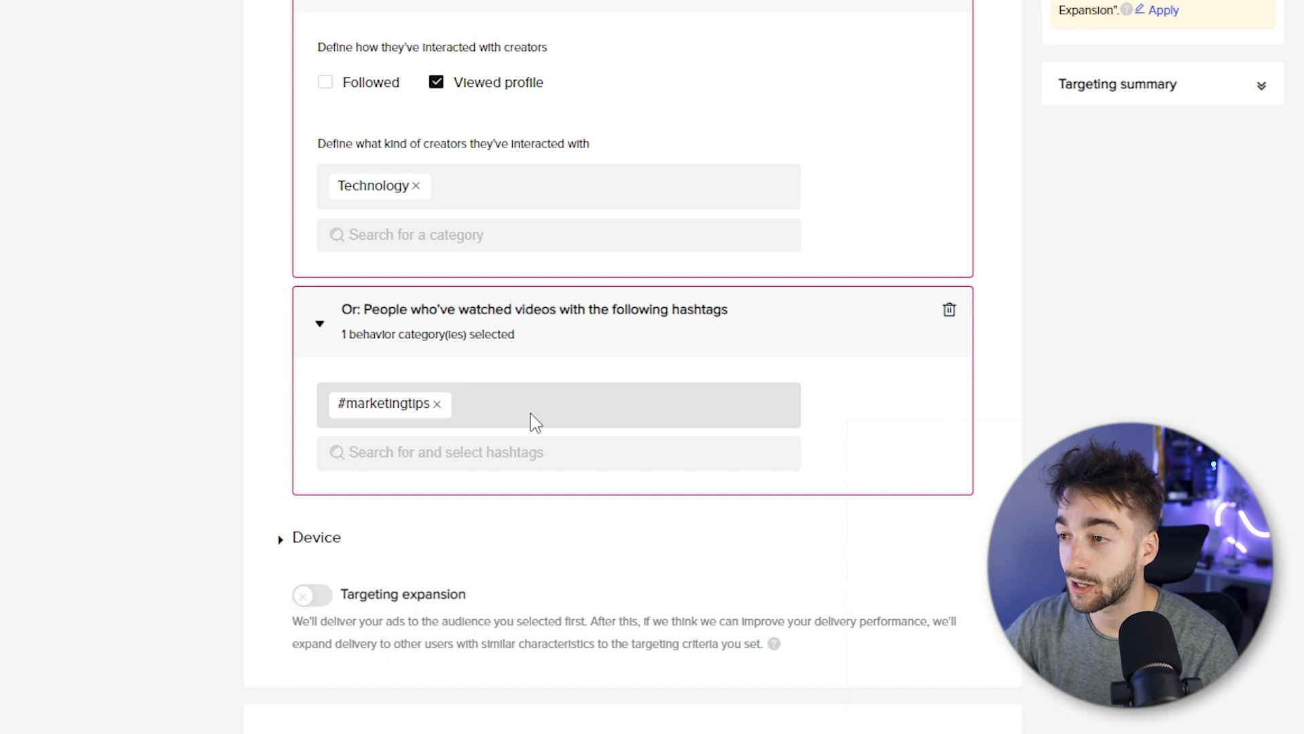
{"action": "scroll", "coordinate": [564, 381], "scroll_direction": "up", "scroll_amount": 1}
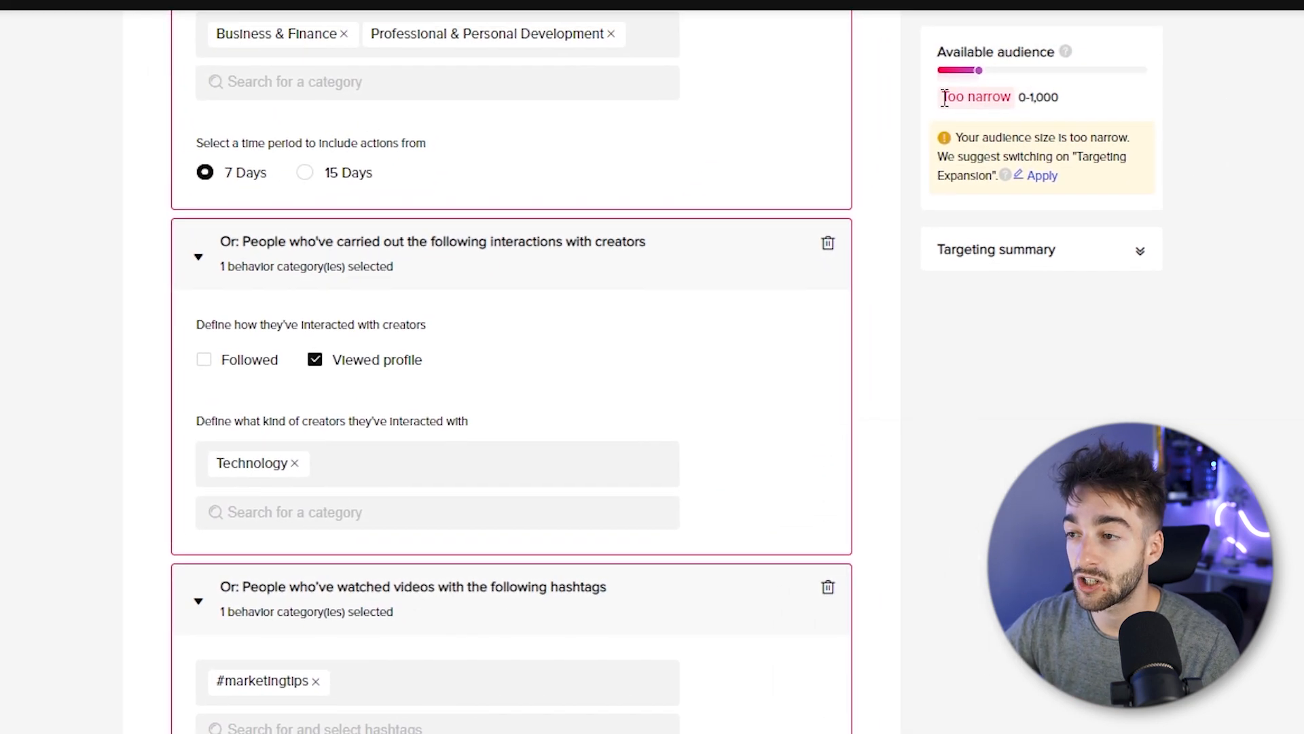
Step: Check the available audience estimate against the selected video, creator and hashtag interactions
{"action": "left_click_drag", "start_coordinate": [944, 98], "coordinate": [951, 157]}
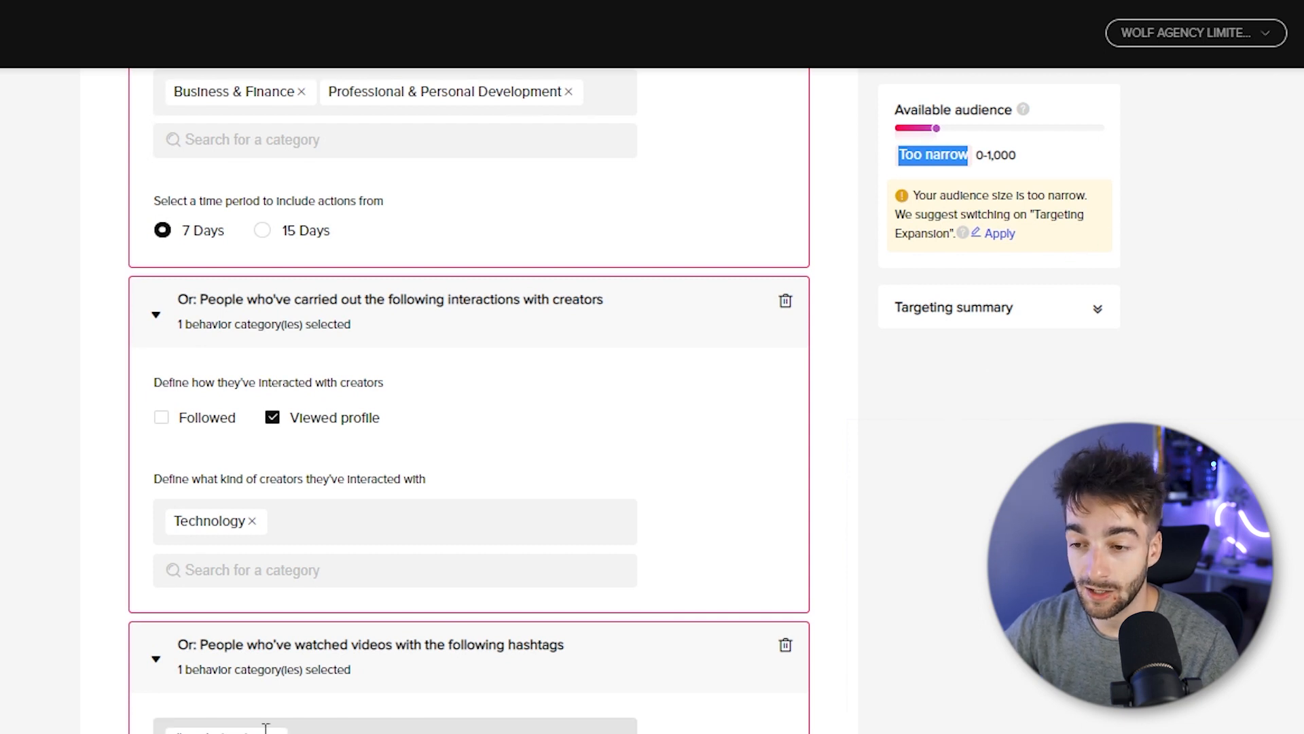
{"action": "scroll", "coordinate": [533, 711], "scroll_direction": "down", "scroll_amount": 5}
{"action": "scroll", "coordinate": [611, 598], "scroll_direction": "up", "scroll_amount": 8}
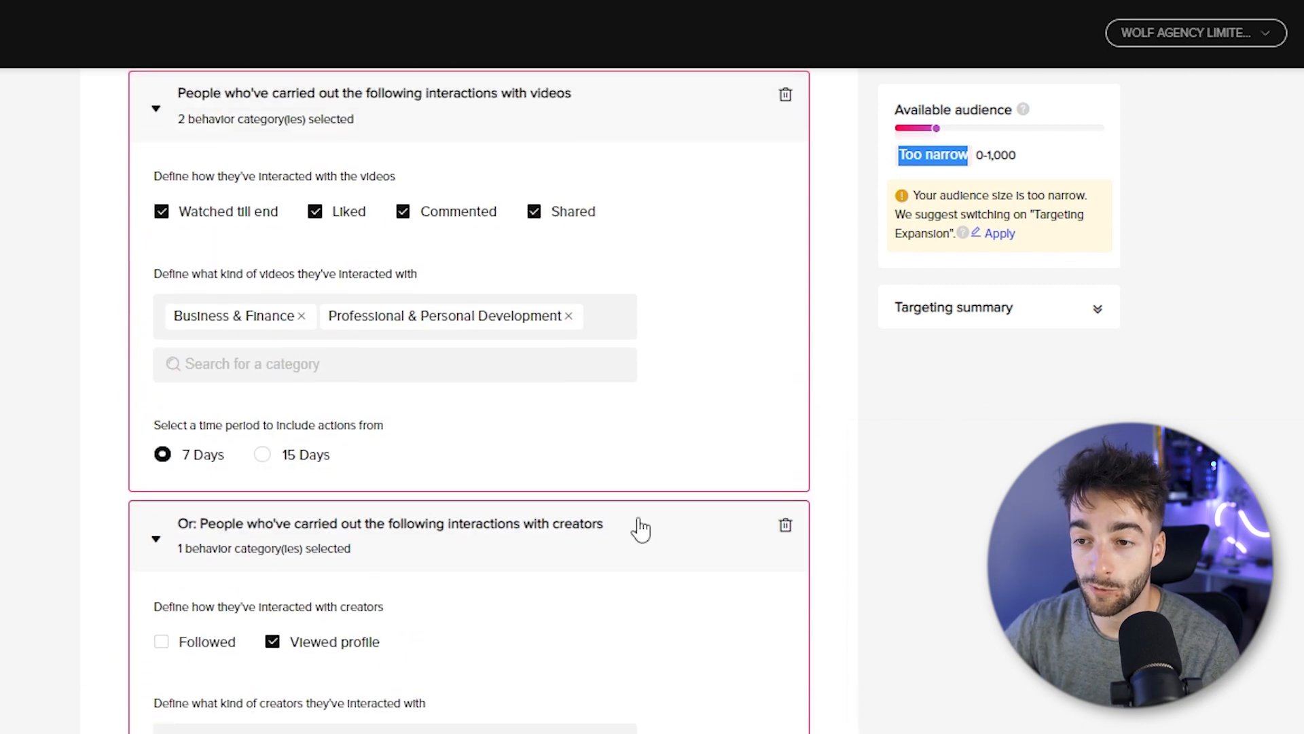
{"action": "left_click", "coordinate": [908, 155]}
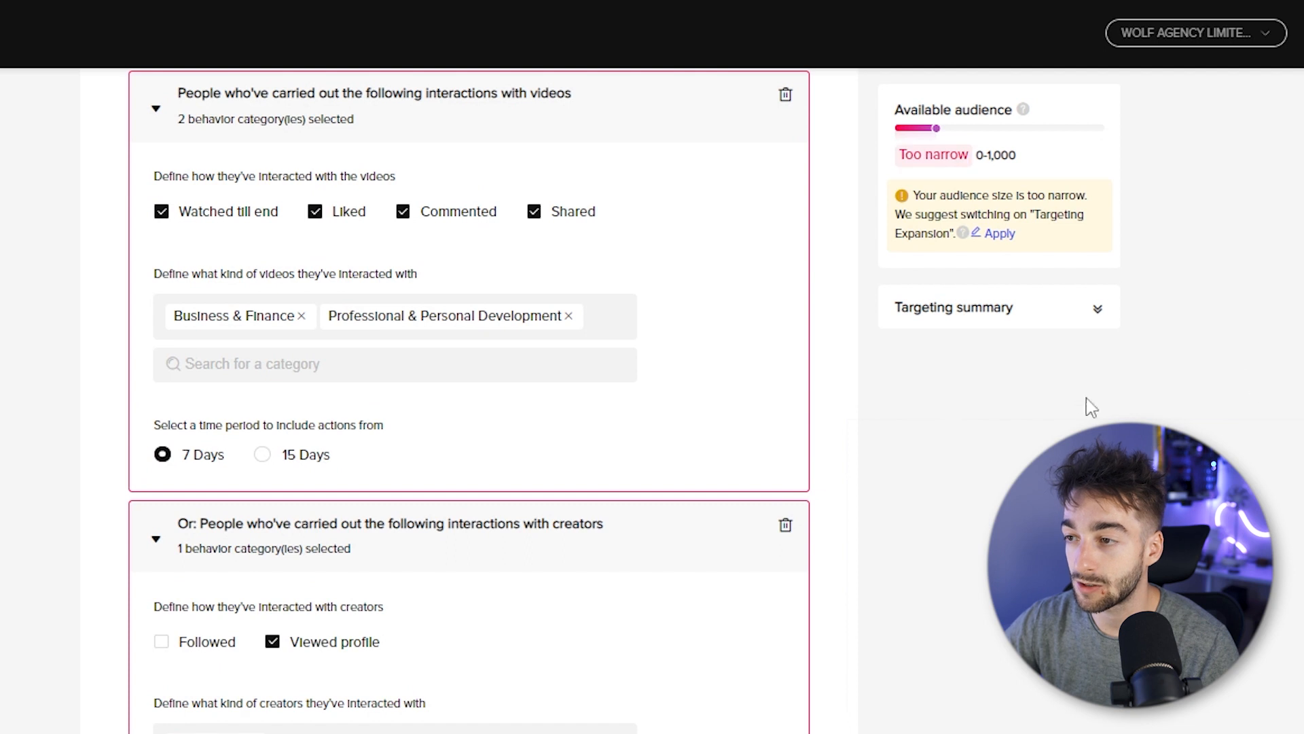
{"action": "scroll", "coordinate": [1084, 421], "scroll_direction": "up", "scroll_amount": 2}
{"action": "scroll", "coordinate": [466, 568], "scroll_direction": "up", "scroll_amount": 5}
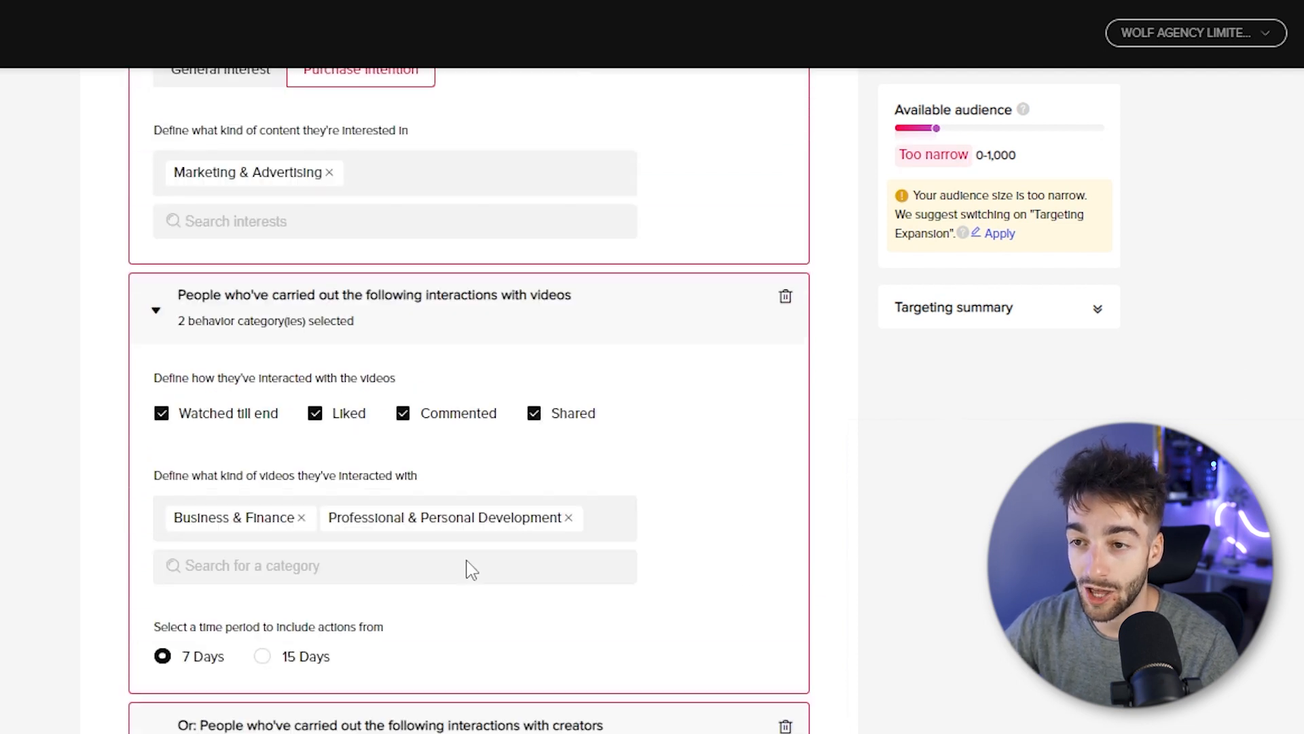
Step: Switch the interest level to General interest and add Marketing Management Education, Marketing & Advertising, Digital marketing, Internet marketing and Digital marketing services by searching for marketing
{"action": "left_click", "coordinate": [236, 319]}
{"action": "left_click", "coordinate": [255, 417]}
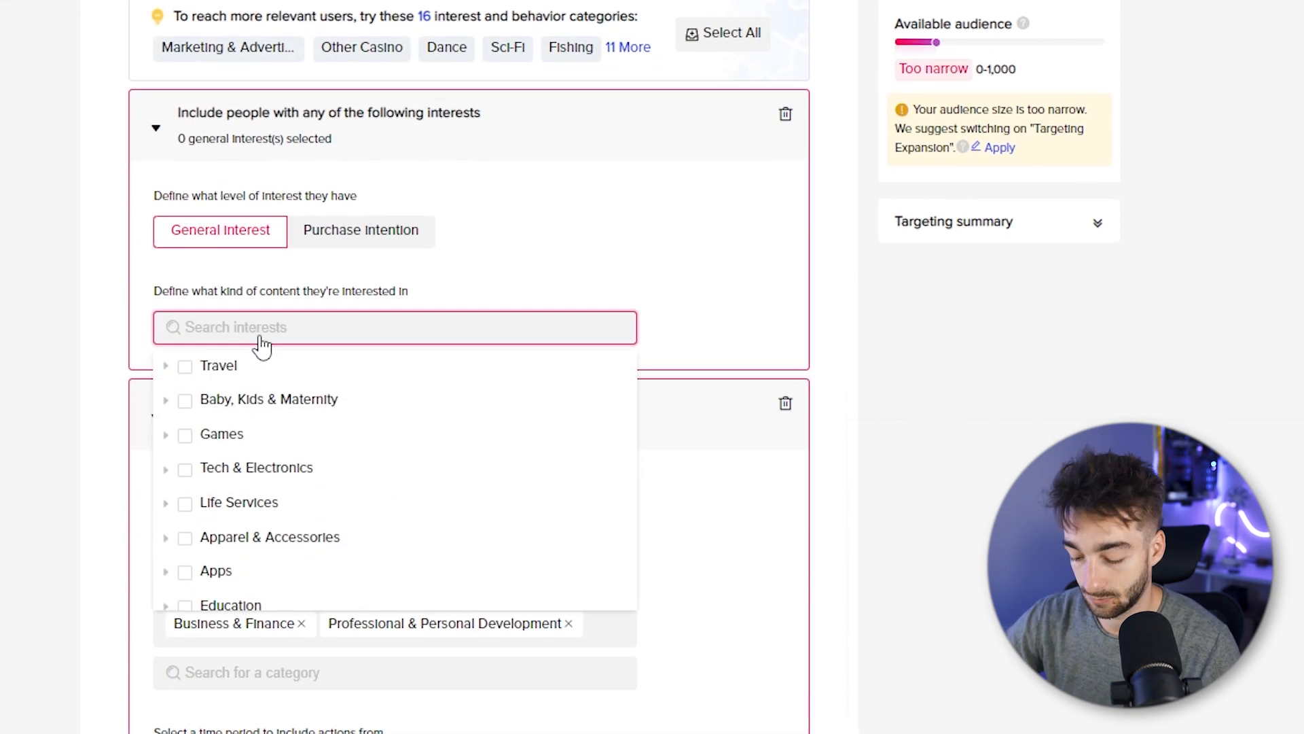
{"action": "type", "text": "marketing"}
{"action": "left_click", "coordinate": [255, 489]}
{"action": "left_click", "coordinate": [258, 579]}
{"action": "left_click", "coordinate": [261, 454]}
{"action": "left_click", "coordinate": [272, 550]}
{"action": "left_click", "coordinate": [332, 645]}
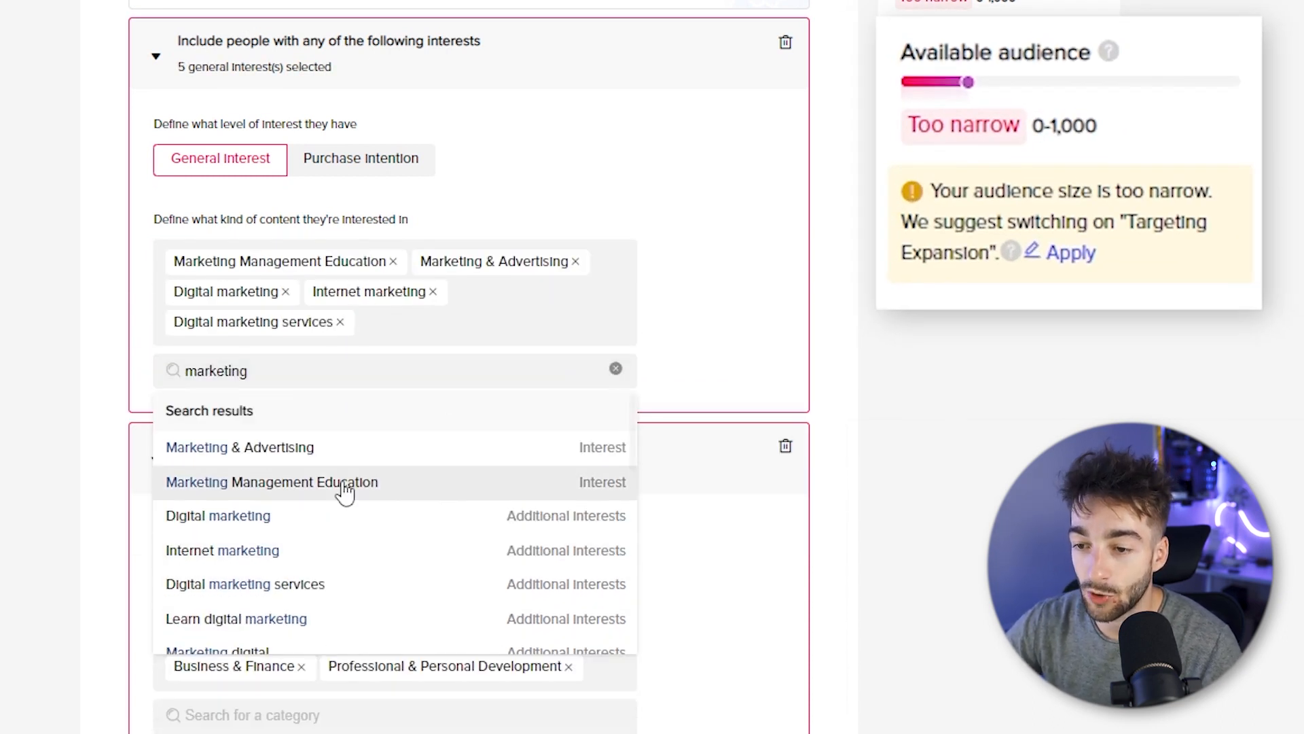
Step: Add Marketing digital, Marketing strategy, Marketing company, Sales and marketing, and Email marketing to the general interests
{"action": "scroll", "coordinate": [224, 551], "scroll_direction": "down", "scroll_amount": 3}
{"action": "left_click", "coordinate": [218, 542]}
{"action": "left_click", "coordinate": [247, 578]}
{"action": "scroll", "coordinate": [251, 550], "scroll_direction": "down", "scroll_amount": 3}
{"action": "left_click", "coordinate": [247, 547]}
{"action": "left_click", "coordinate": [264, 583]}
{"action": "left_click", "coordinate": [262, 615]}
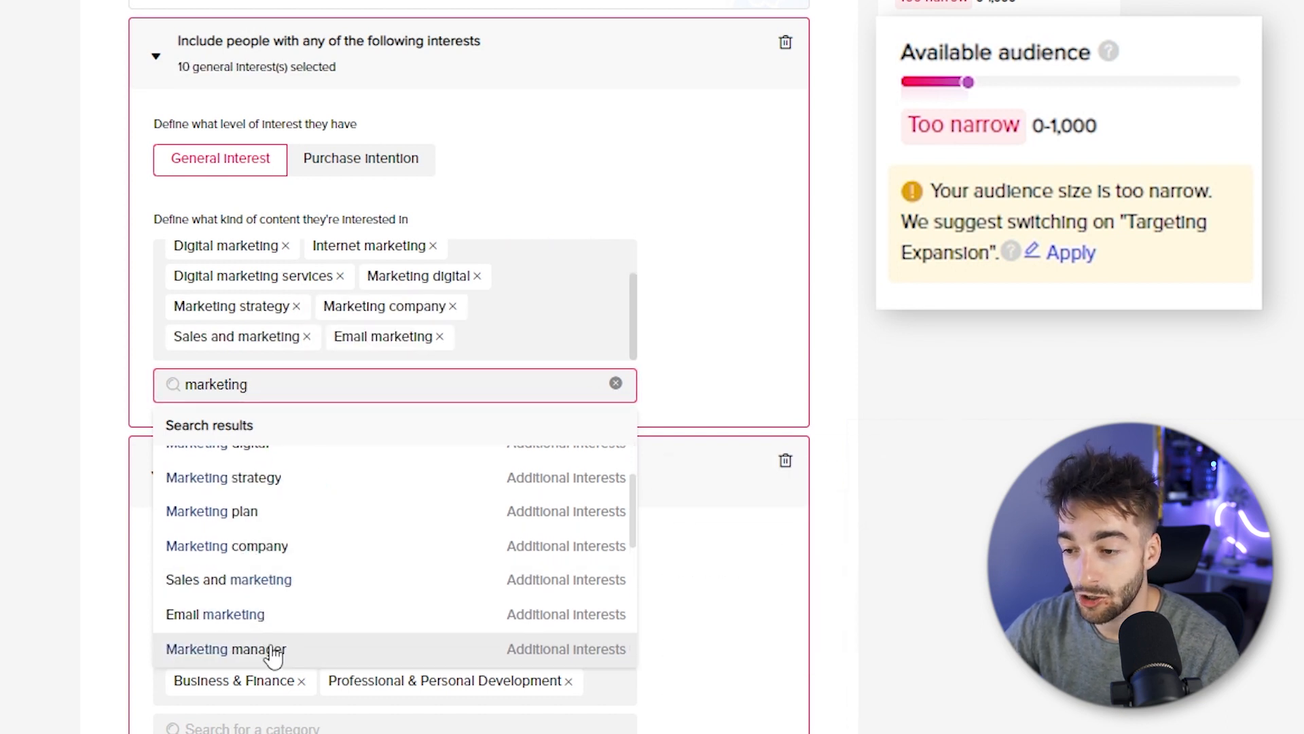
Step: Add Marketing manager, Marketing communications, Digital marketing courses, Marketing courses and Inbound marketing to the general interests
{"action": "left_click", "coordinate": [268, 650]}
{"action": "scroll", "coordinate": [299, 611], "scroll_direction": "down", "scroll_amount": 3}
{"action": "left_click", "coordinate": [204, 701]}
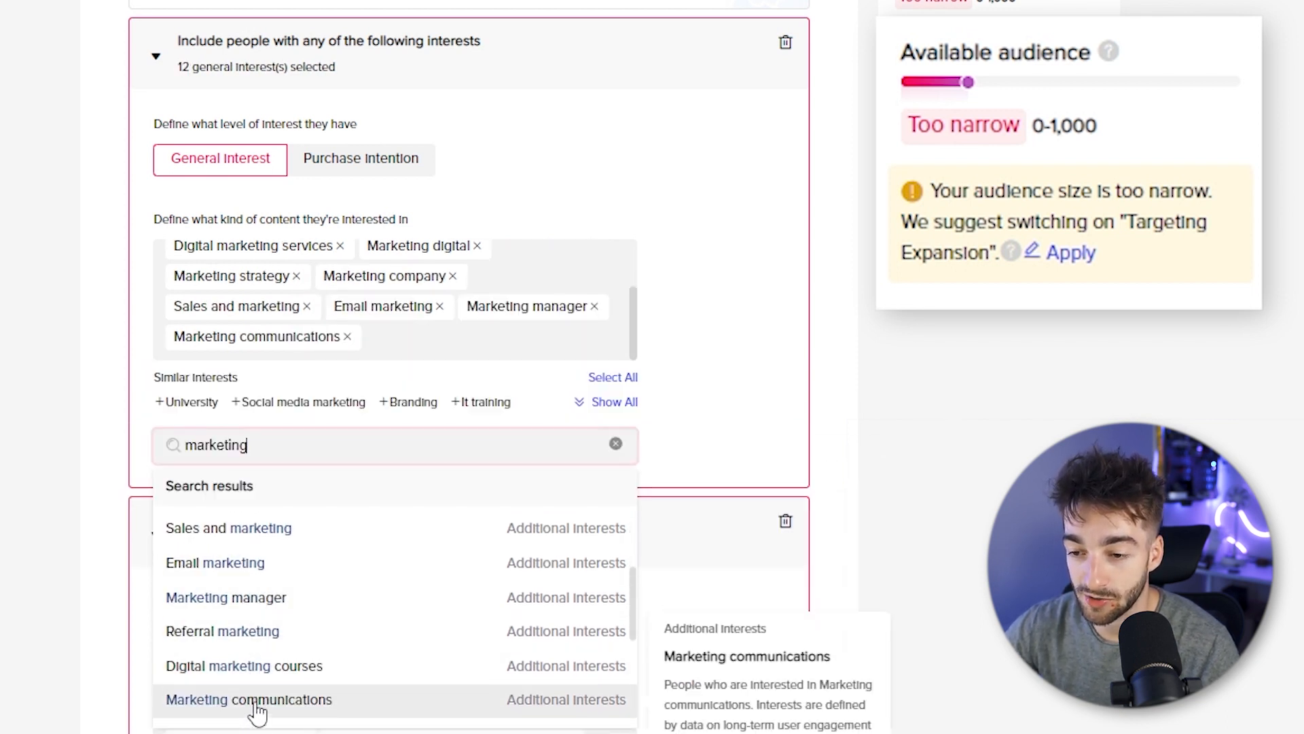
{"action": "left_click", "coordinate": [244, 667]}
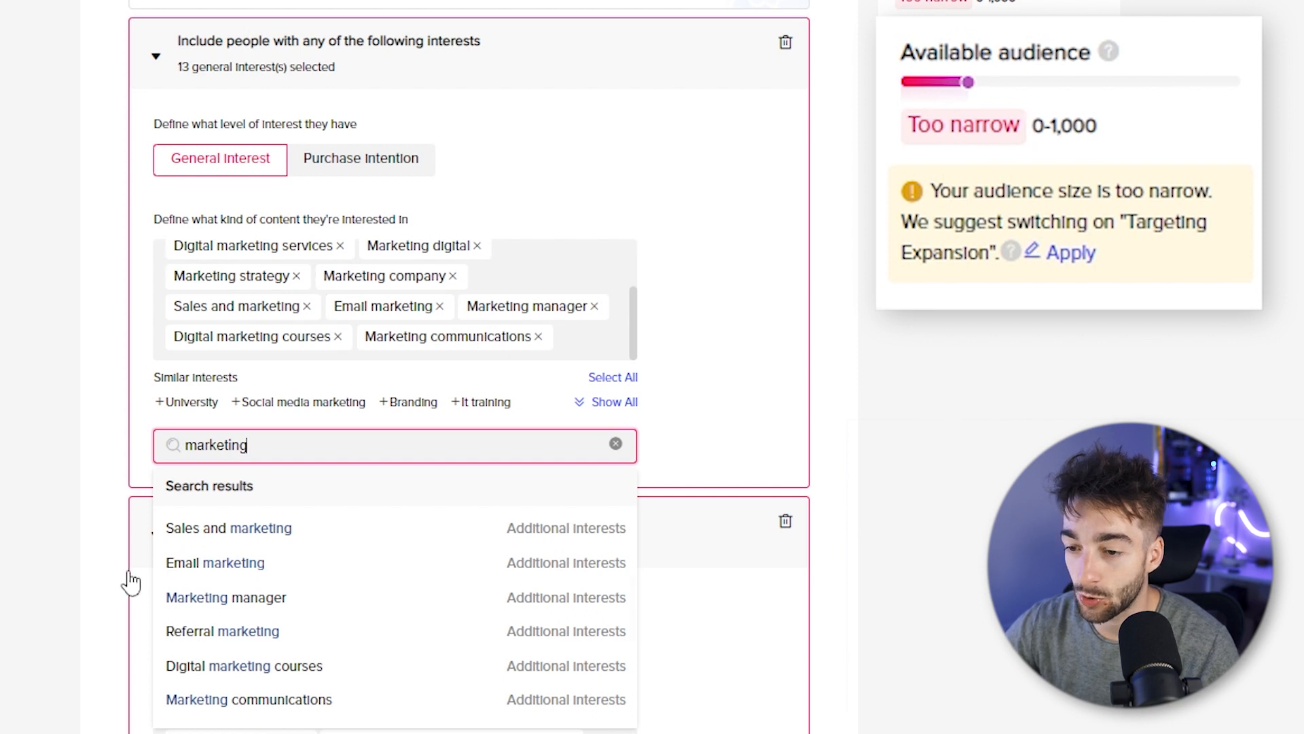
{"action": "scroll", "coordinate": [203, 643], "scroll_direction": "down", "scroll_amount": 3}
{"action": "left_click", "coordinate": [231, 649]}
{"action": "left_click", "coordinate": [234, 683]}
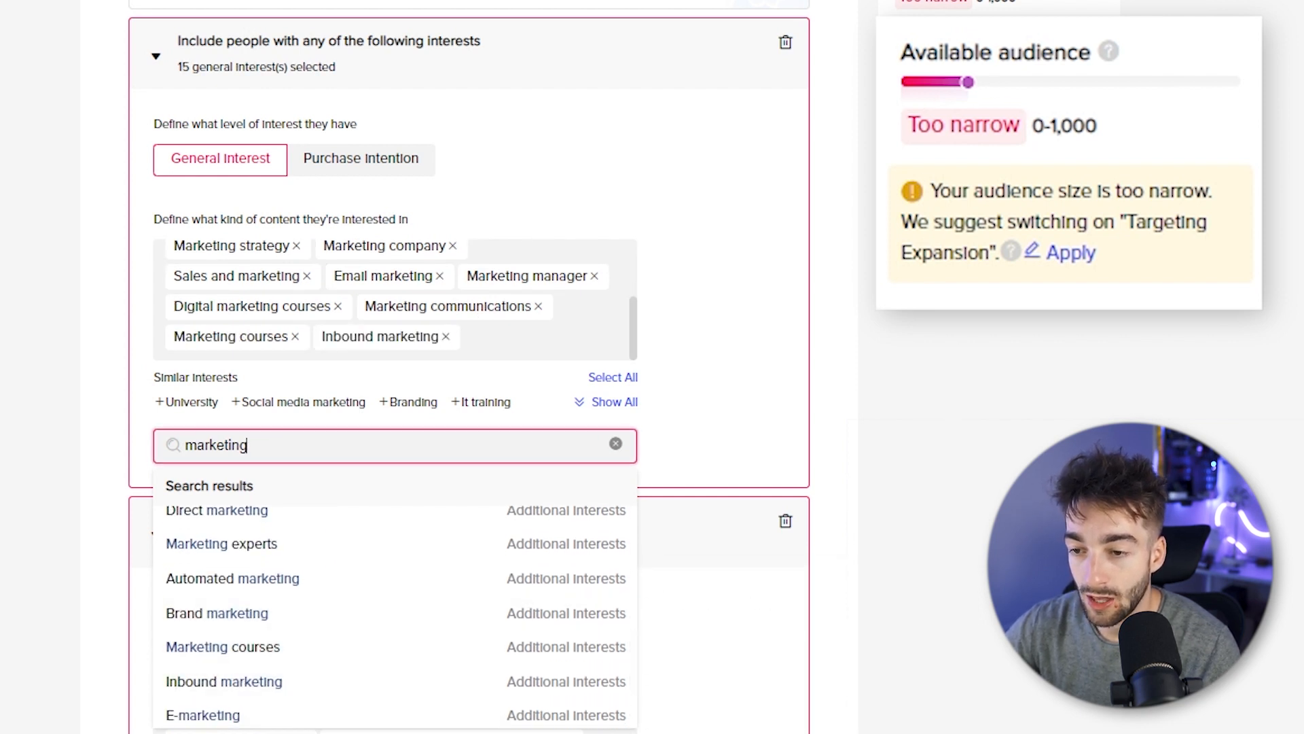
Step: Add Social media marketing from the similar interests, then show all suggestions and add Social media
{"action": "left_click", "coordinate": [299, 401]}
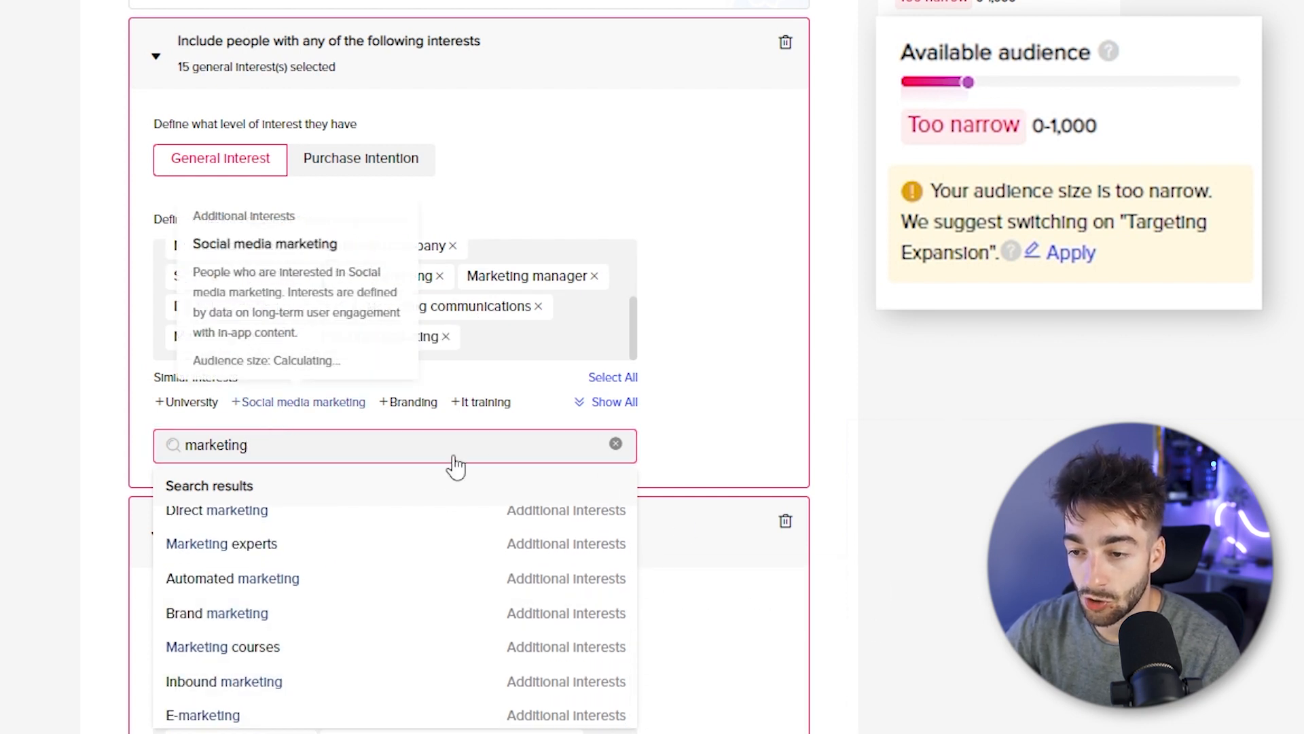
{"action": "left_click", "coordinate": [979, 564]}
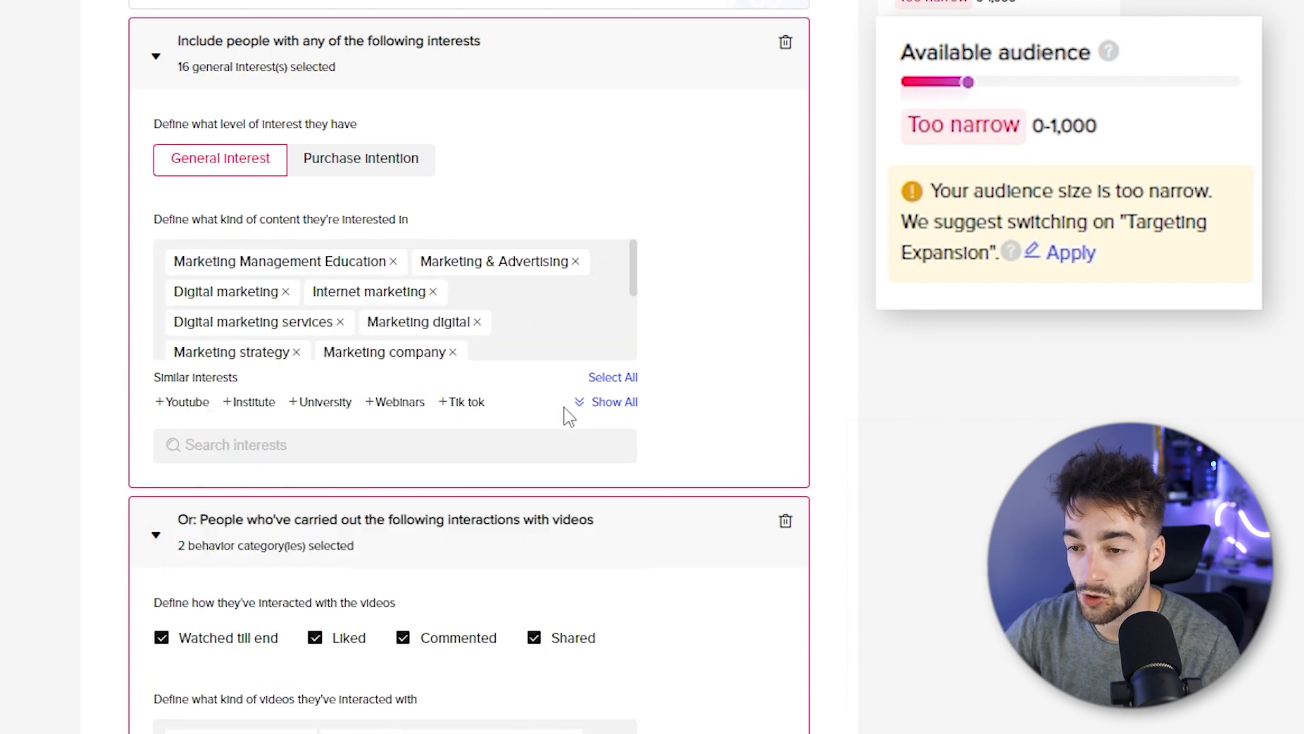
{"action": "left_click", "coordinate": [598, 402]}
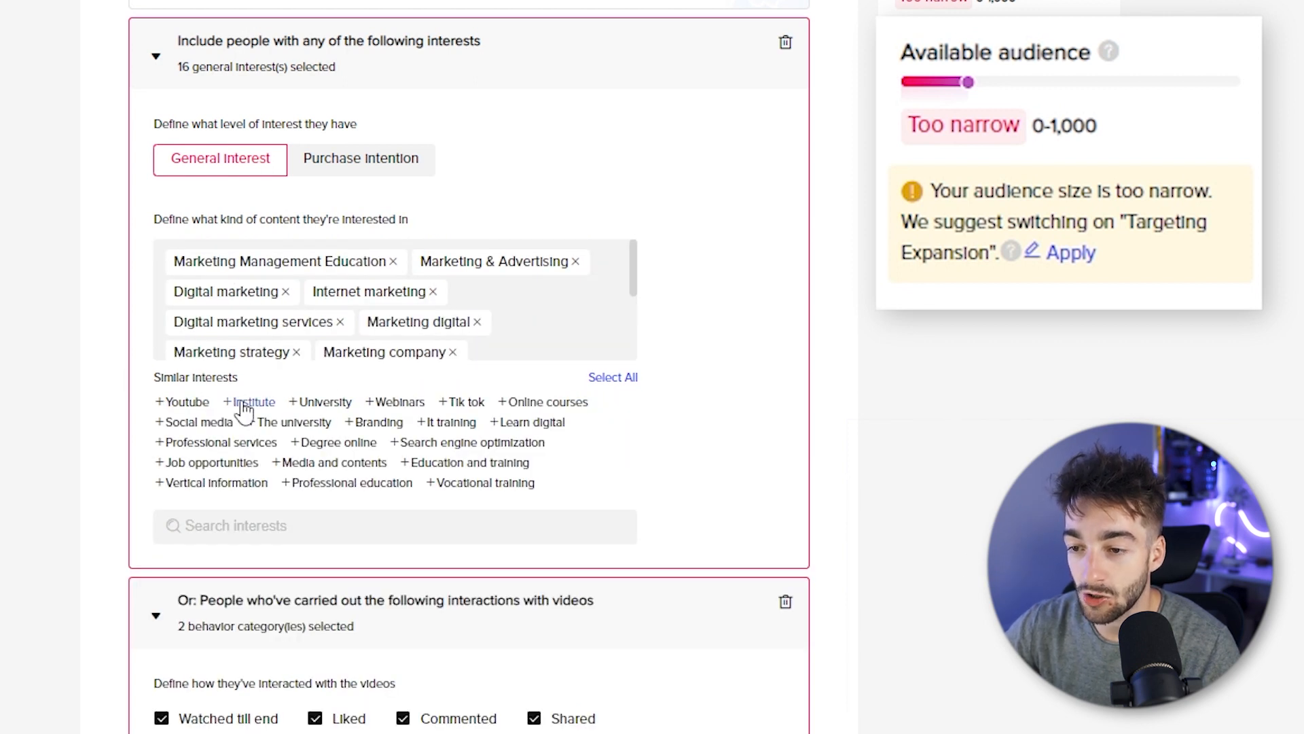
{"action": "left_click", "coordinate": [175, 423]}
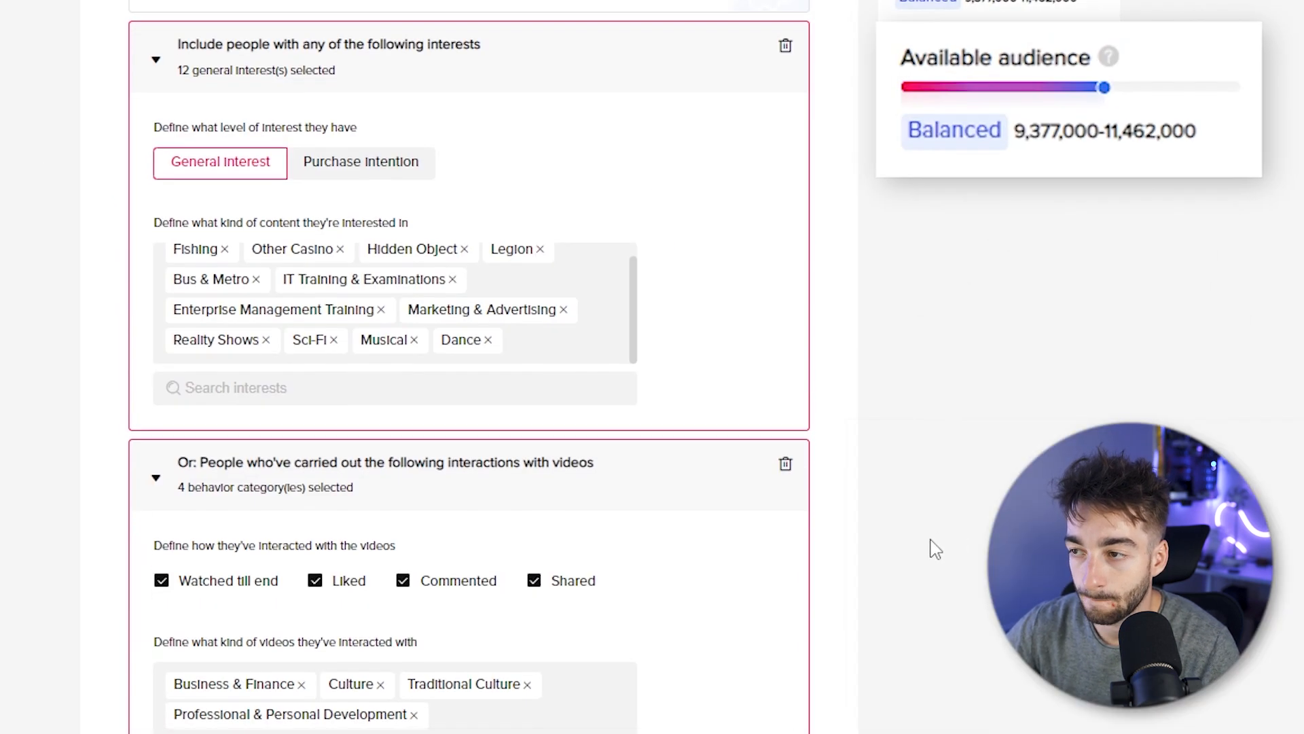
Step: Review the available audience estimate together with the chosen interests, video and creator interactions, and hashtags
{"action": "scroll", "coordinate": [936, 549], "scroll_direction": "down", "scroll_amount": 2}
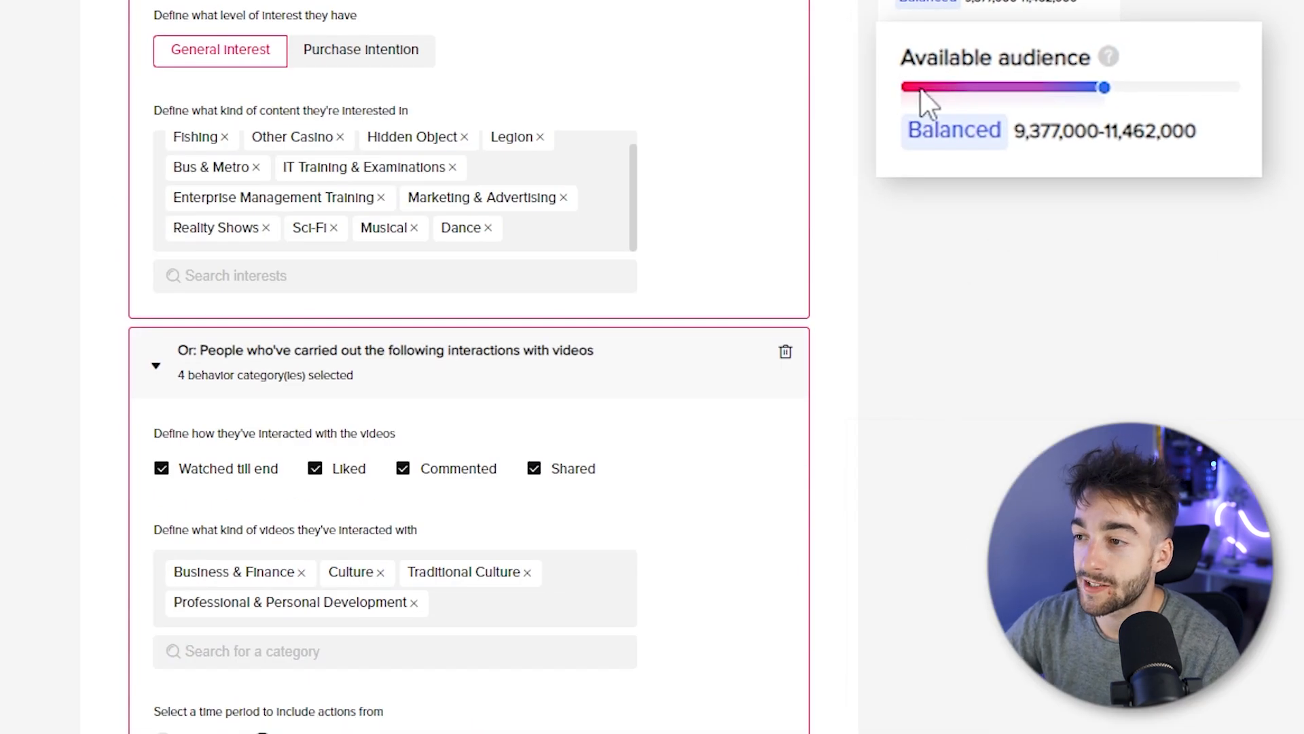
{"action": "left_click_drag", "start_coordinate": [915, 140], "coordinate": [1151, 149]}
{"action": "left_click", "coordinate": [1151, 148]}
{"action": "left_click_drag", "start_coordinate": [912, 139], "coordinate": [1093, 152]}
{"action": "left_click", "coordinate": [1102, 152]}
{"action": "scroll", "coordinate": [737, 332], "scroll_direction": "down", "scroll_amount": 8}
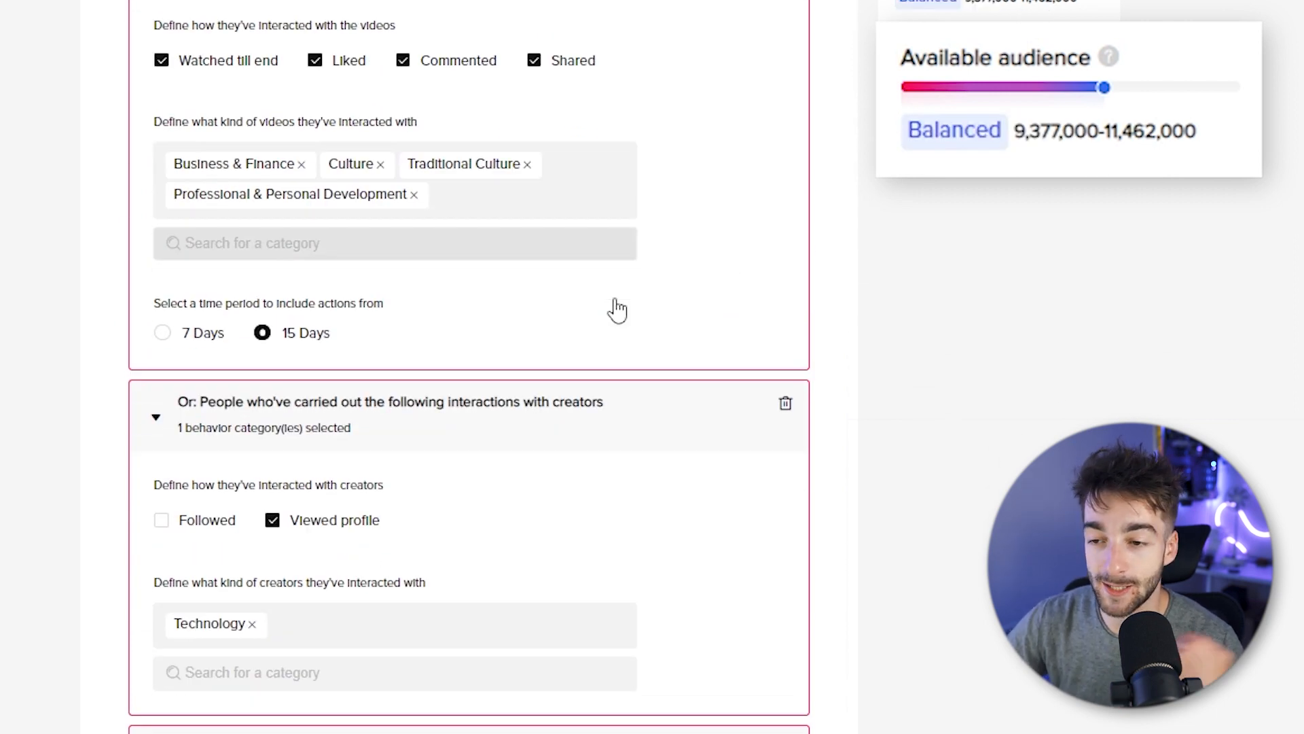
{"action": "scroll", "coordinate": [627, 363], "scroll_direction": "down", "scroll_amount": 5}
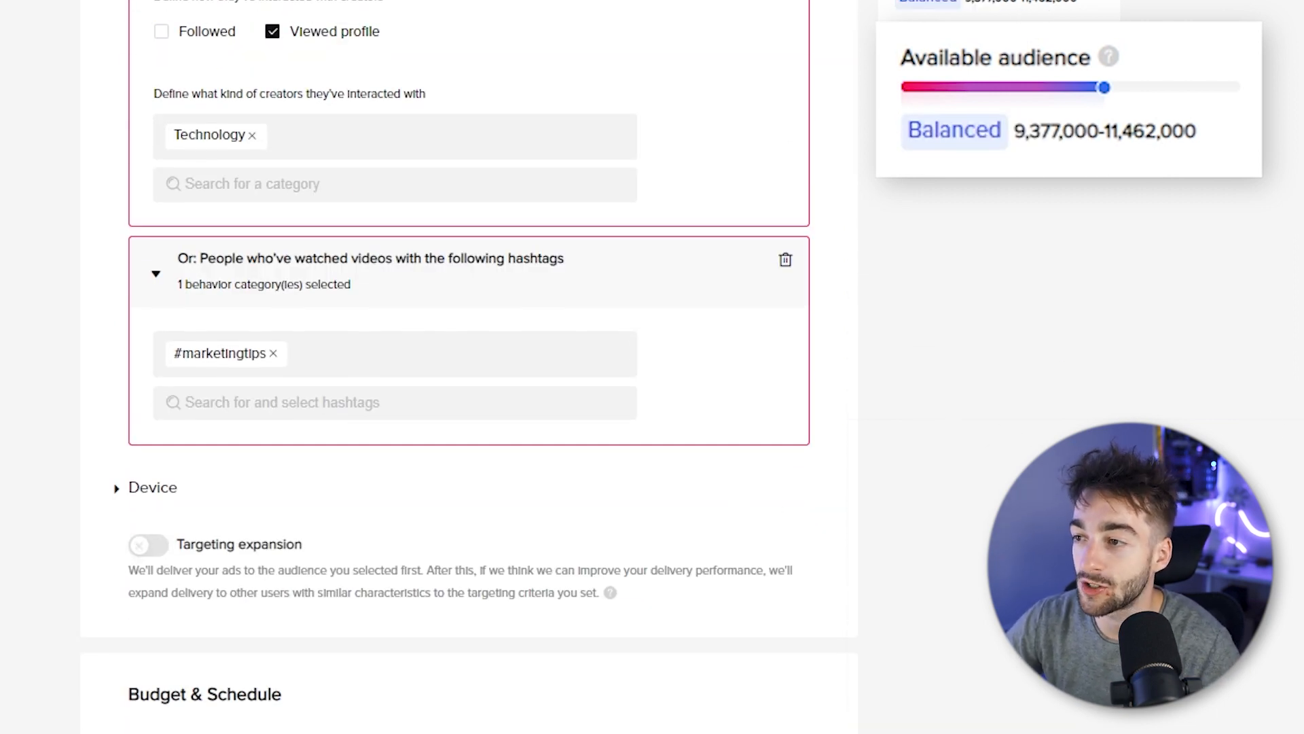
{"action": "left_click_drag", "start_coordinate": [1009, 136], "coordinate": [1165, 133]}
{"action": "left_click", "coordinate": [1127, 102]}
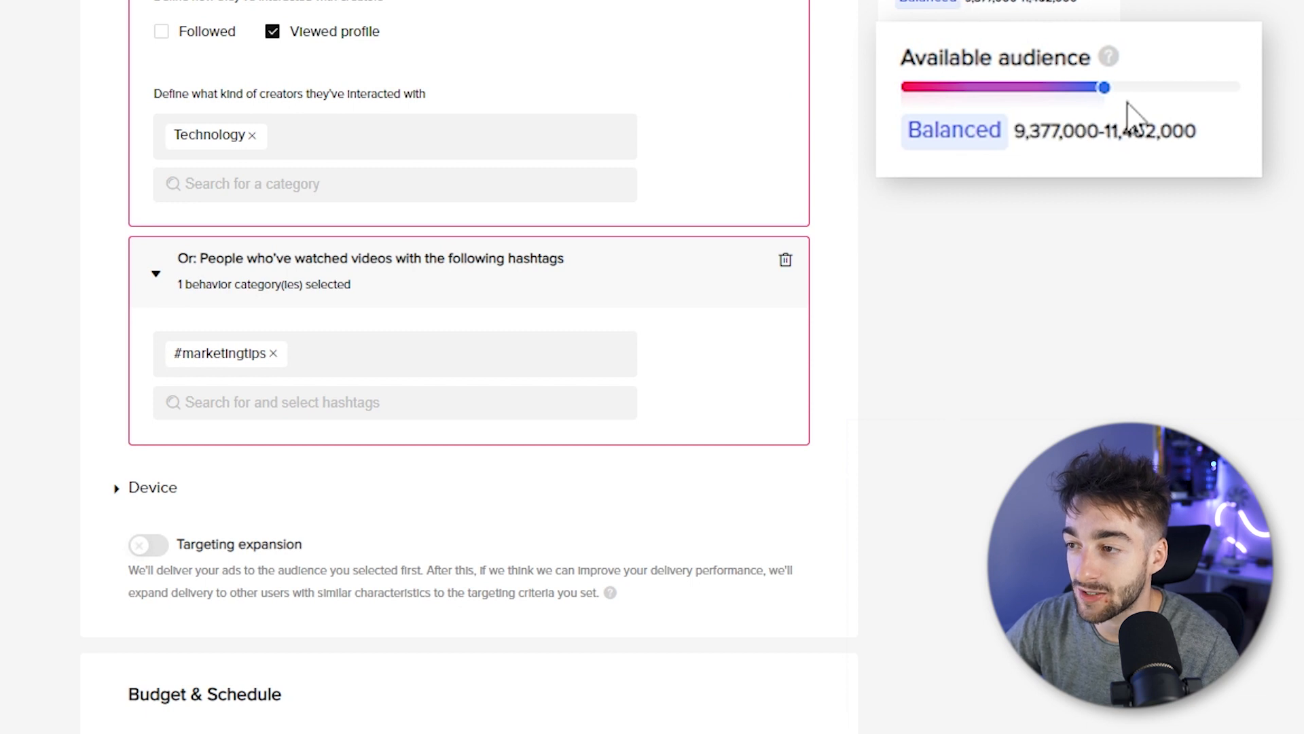
Step: Expand the device targeting and restrict the operating system to iOS
{"action": "scroll", "coordinate": [899, 271], "scroll_direction": "down", "scroll_amount": 2}
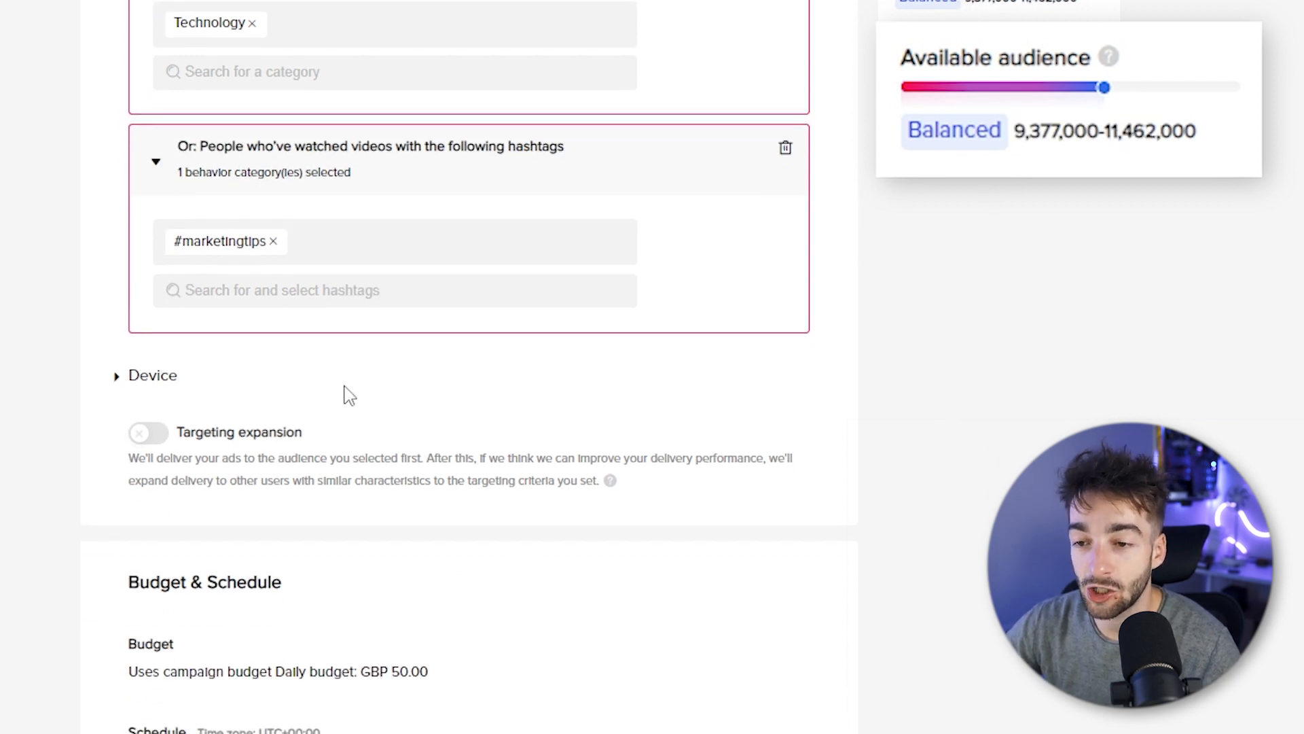
{"action": "left_click", "coordinate": [121, 389]}
{"action": "left_click", "coordinate": [288, 464]}
{"action": "left_click", "coordinate": [219, 465]}
{"action": "left_click", "coordinate": [285, 465]}
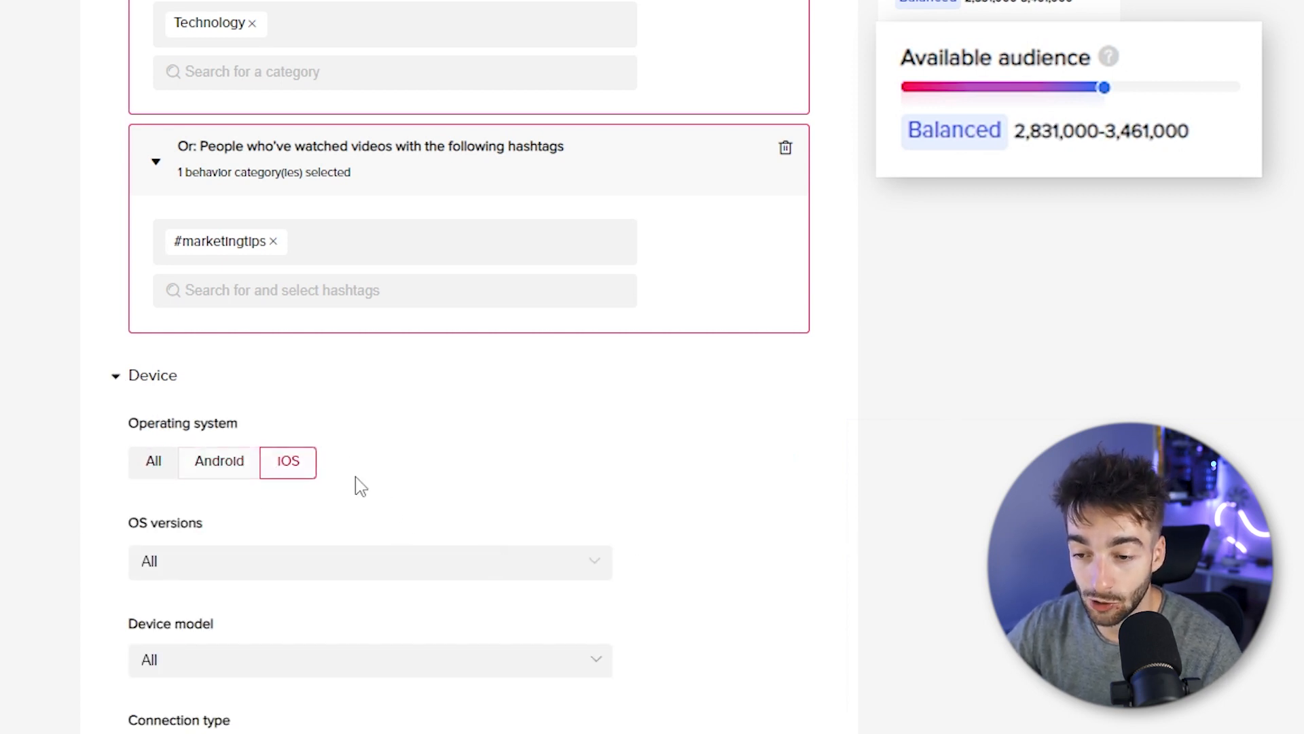
Step: Limit the targeted connection types to WIFI and 5G
{"action": "scroll", "coordinate": [217, 532], "scroll_direction": "down", "scroll_amount": 4}
{"action": "left_click", "coordinate": [216, 536]}
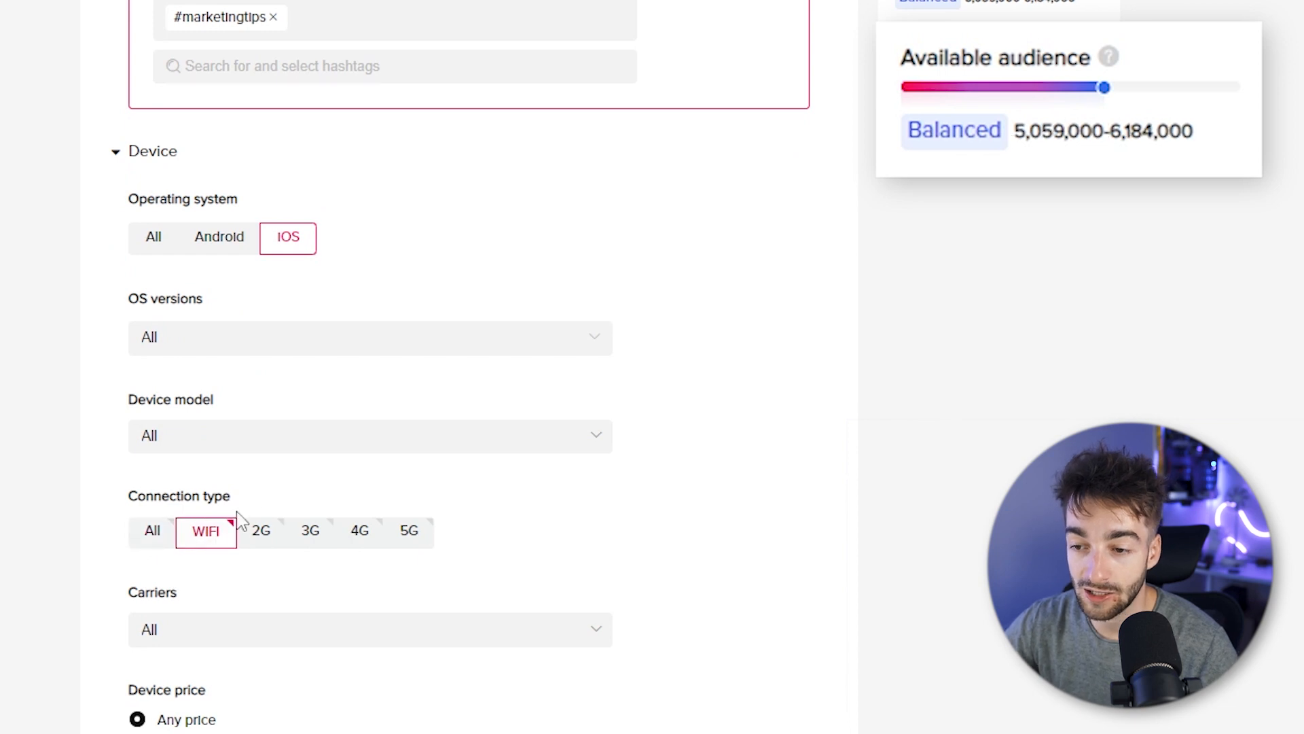
{"action": "left_click", "coordinate": [409, 534]}
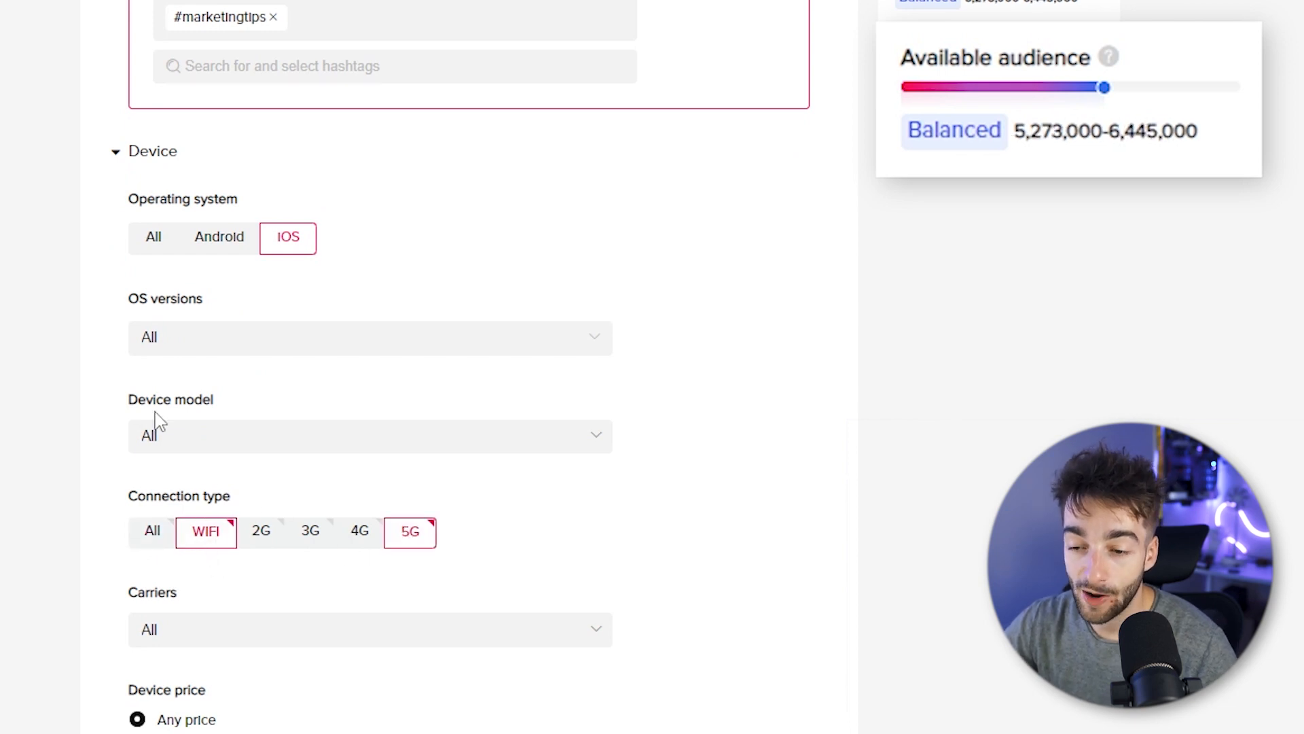
Step: Turn on targeting expansion and allow it for Interests & Behaviors
{"action": "scroll", "coordinate": [155, 416], "scroll_direction": "down", "scroll_amount": 2}
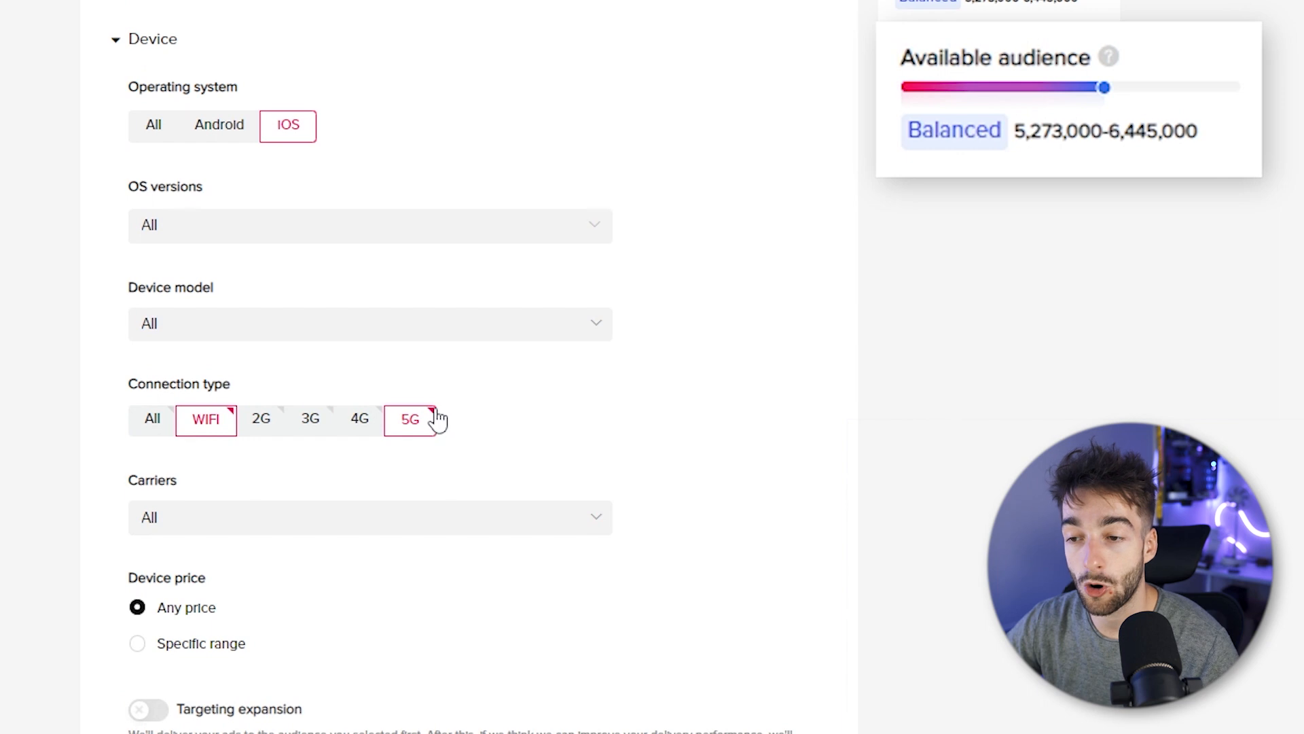
{"action": "scroll", "coordinate": [708, 422], "scroll_direction": "down", "scroll_amount": 4}
{"action": "left_click_drag", "start_coordinate": [173, 485], "coordinate": [370, 488]}
{"action": "left_click", "coordinate": [235, 506]}
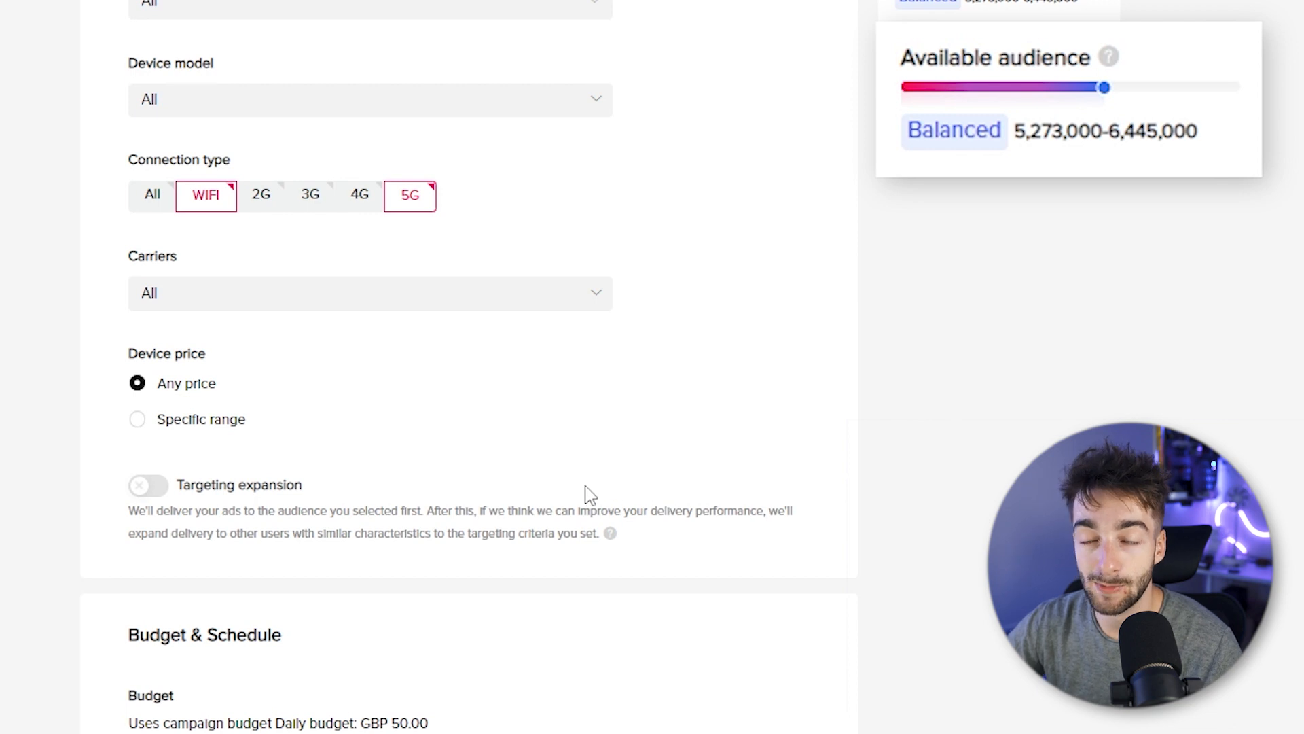
{"action": "scroll", "coordinate": [589, 494], "scroll_direction": "down", "scroll_amount": 2}
{"action": "left_click", "coordinate": [150, 380]}
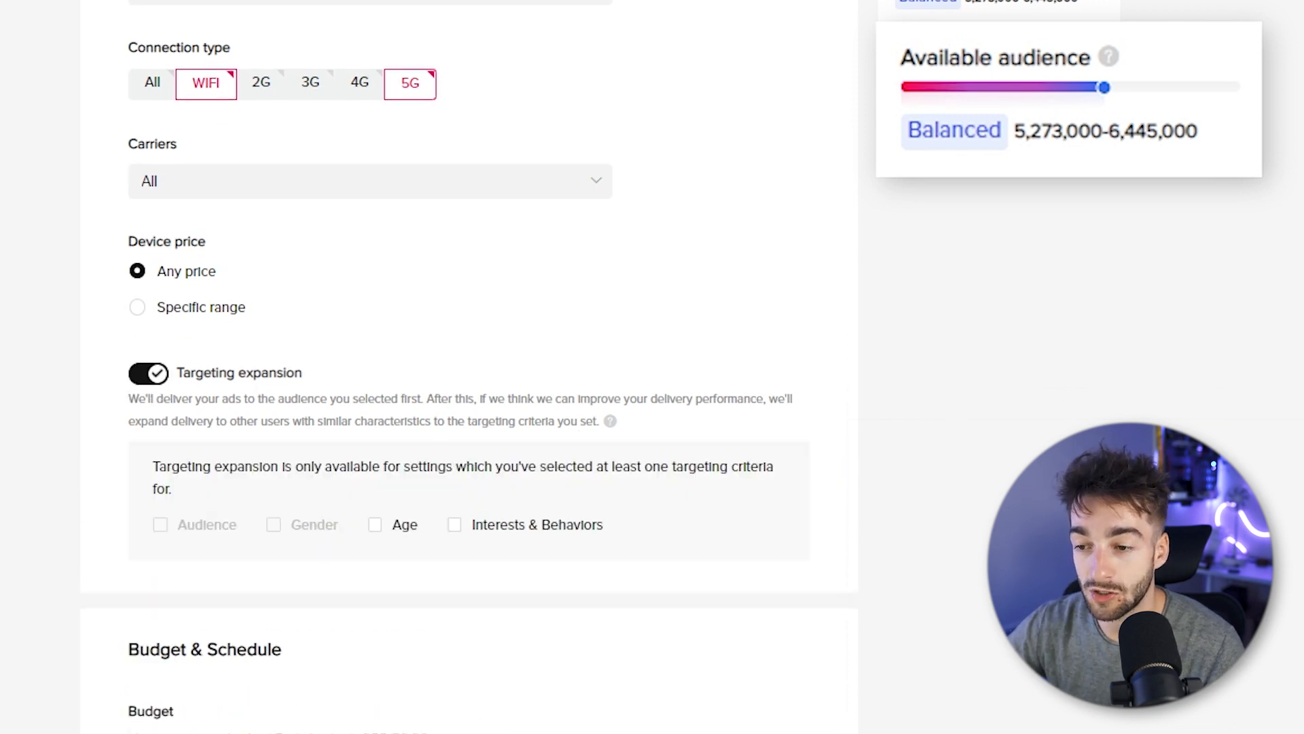
{"action": "left_click", "coordinate": [457, 529]}
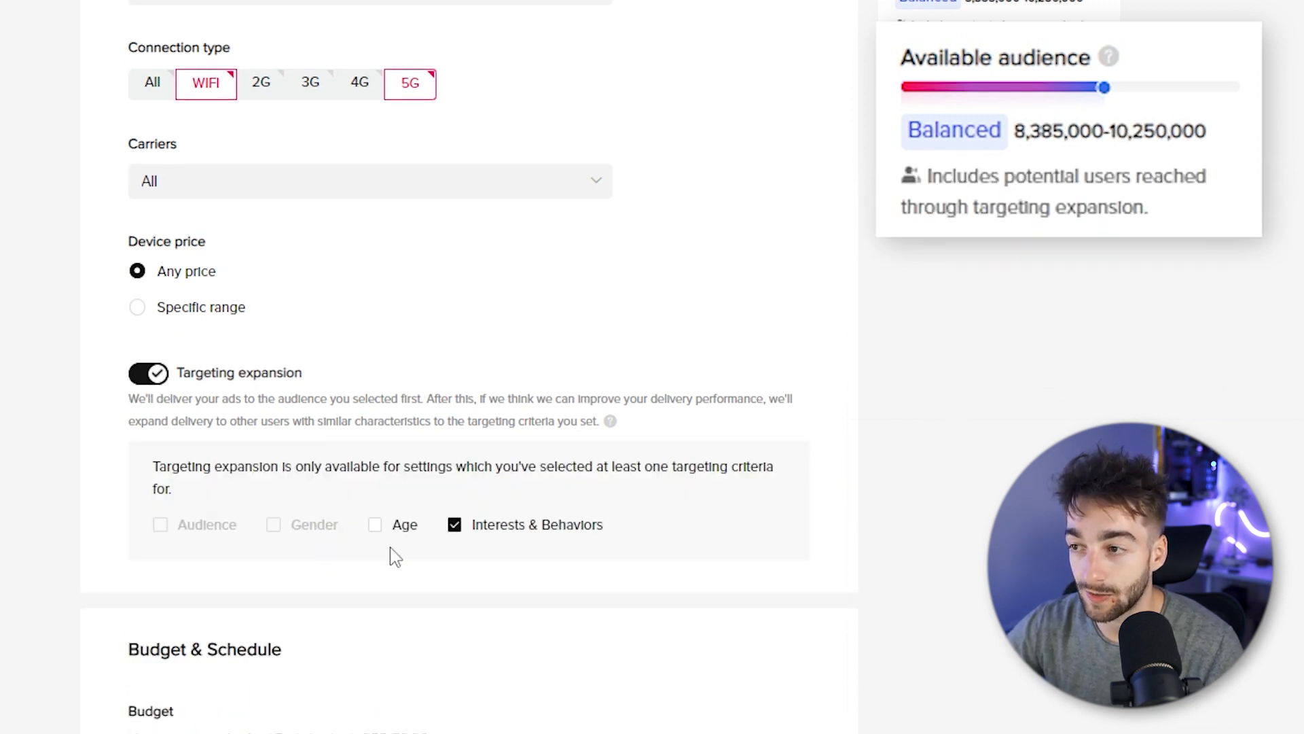
Step: Set dayparting to specific times, selecting Monday 06:00 to 19:30 and Wednesday 12:00 to 20:30
{"action": "scroll", "coordinate": [621, 555], "scroll_direction": "down", "scroll_amount": 5}
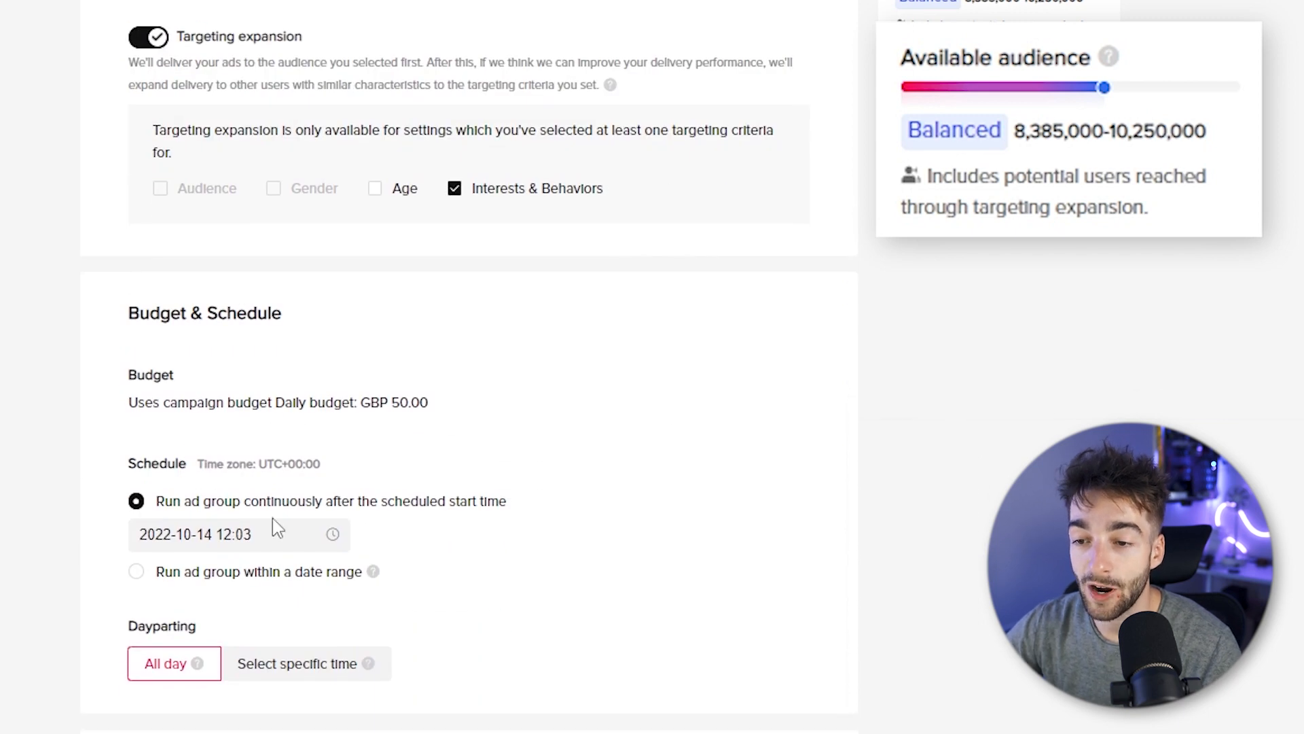
{"action": "left_click_drag", "start_coordinate": [318, 405], "coordinate": [496, 401]}
{"action": "left_click", "coordinate": [496, 401]}
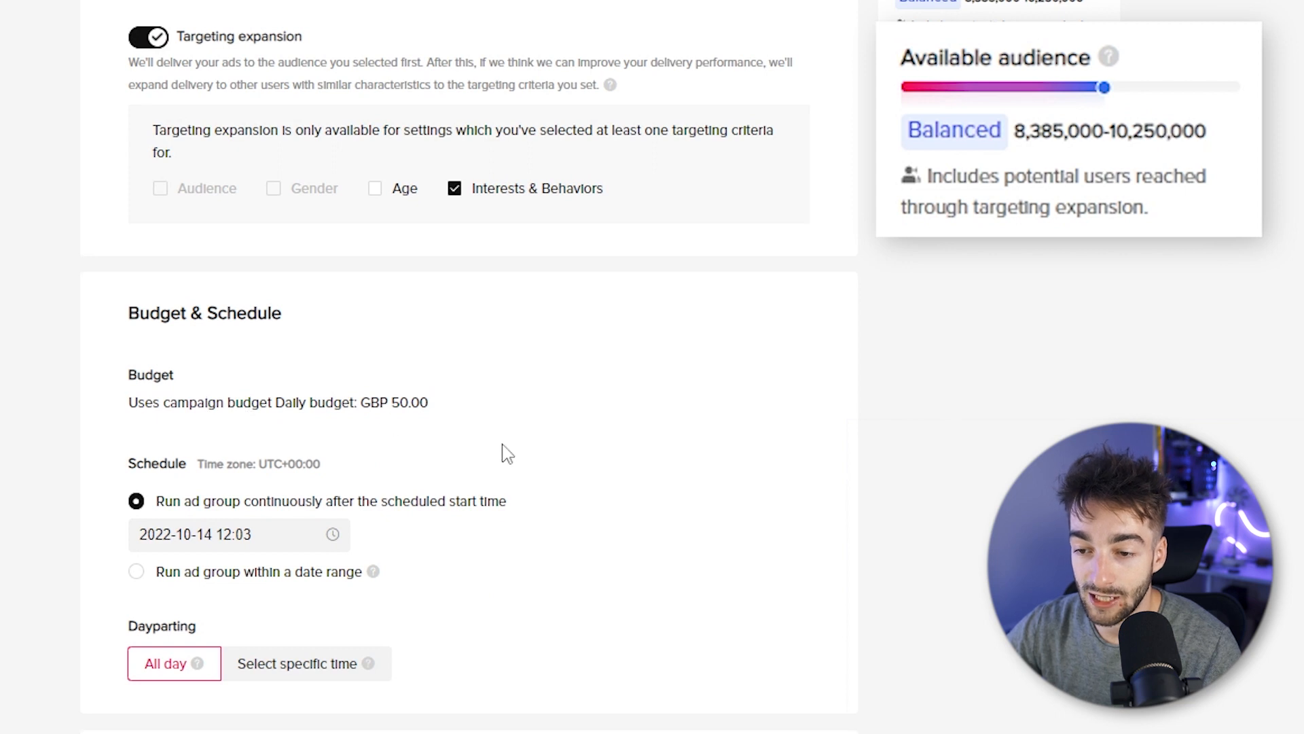
{"action": "scroll", "coordinate": [506, 454], "scroll_direction": "down", "scroll_amount": 2}
{"action": "left_click", "coordinate": [337, 553]}
{"action": "scroll", "coordinate": [862, 503], "scroll_direction": "down", "scroll_amount": 3}
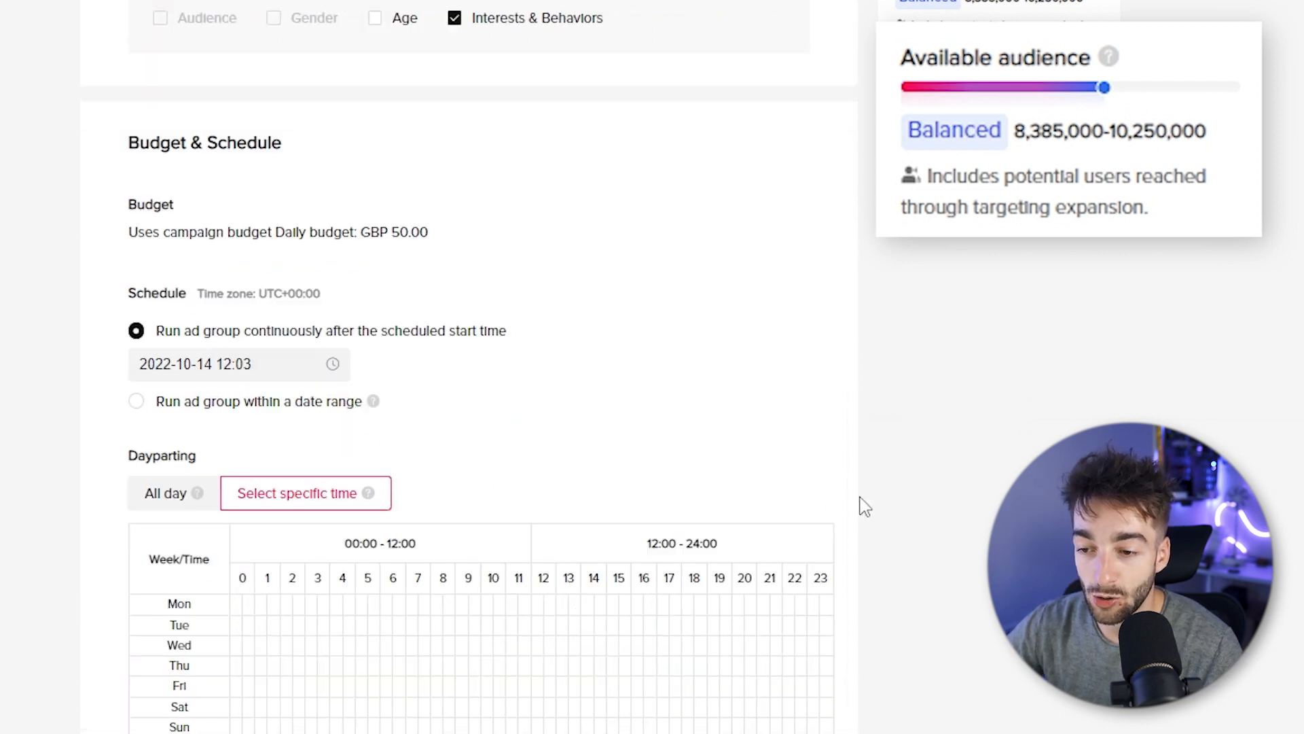
{"action": "left_click_drag", "start_coordinate": [384, 443], "coordinate": [719, 442]}
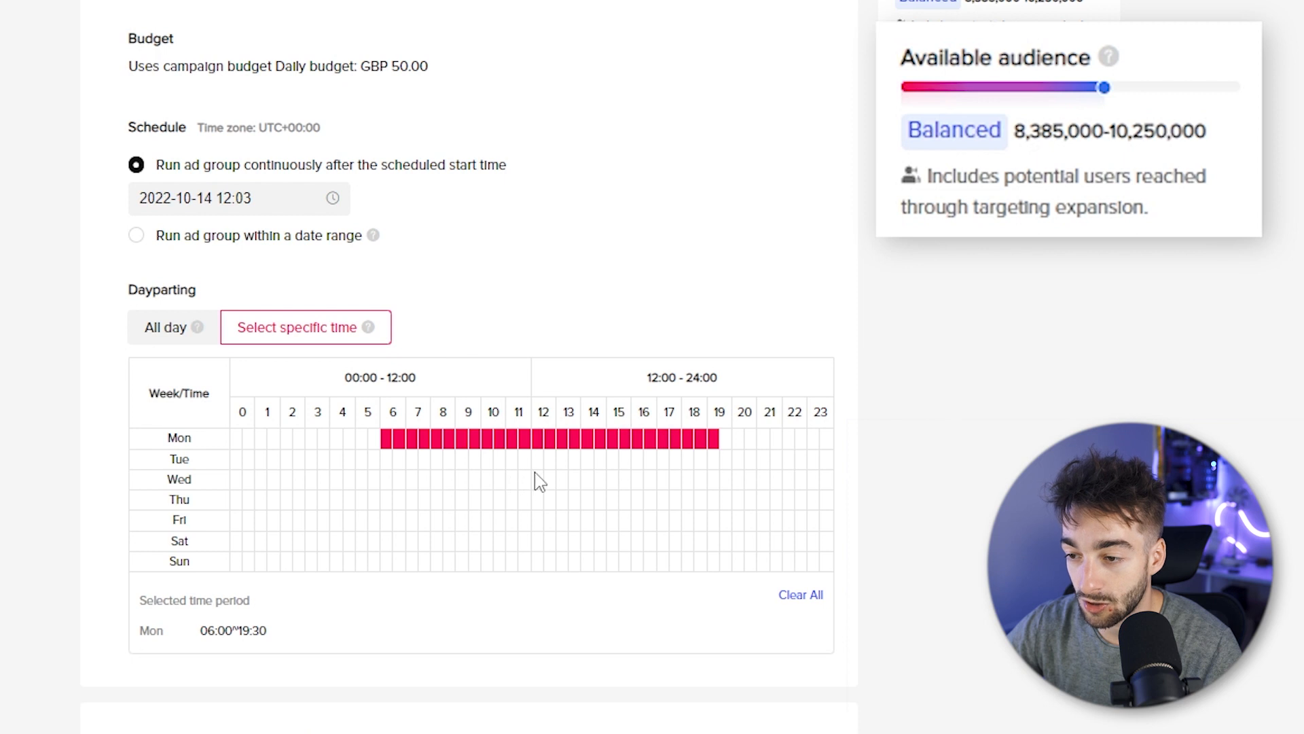
{"action": "left_click_drag", "start_coordinate": [552, 480], "coordinate": [744, 481]}
Step: Expand the advanced bidding and optimization settings, and continue to the creative section of the ad setup
{"action": "scroll", "coordinate": [305, 437], "scroll_direction": "down", "scroll_amount": 4}
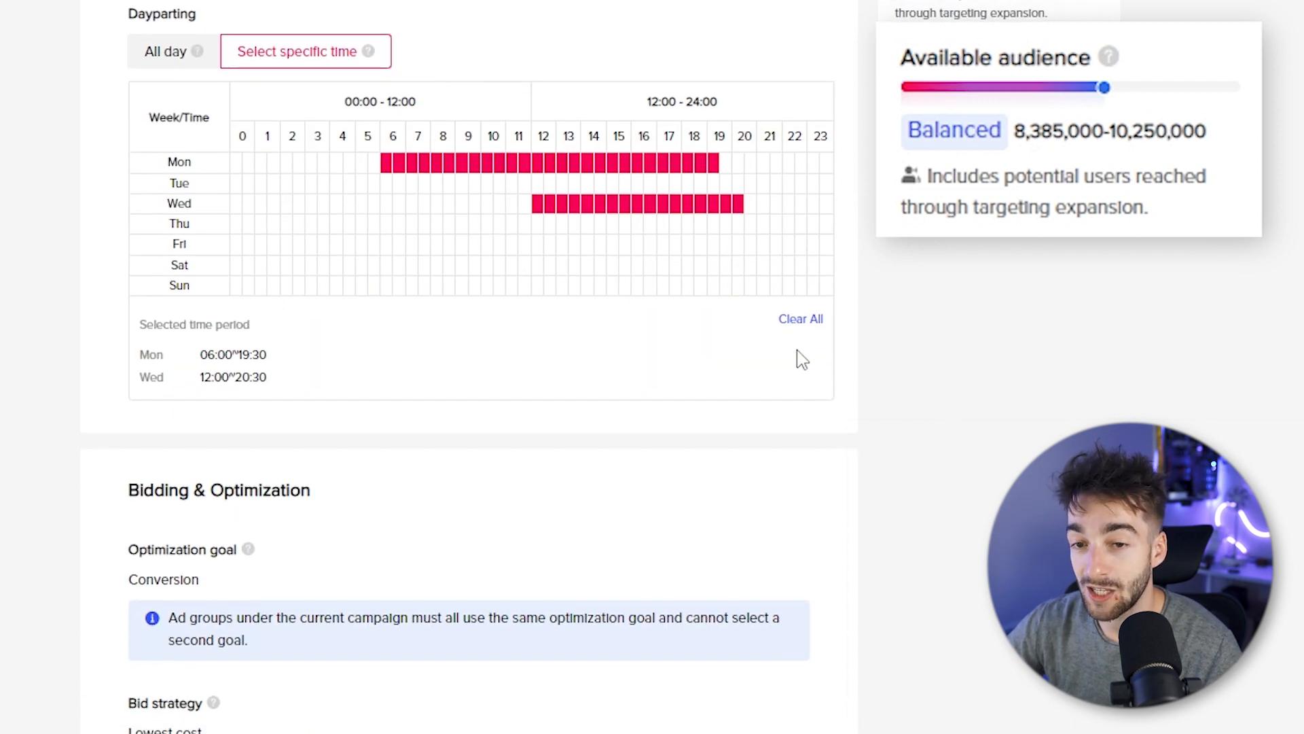
{"action": "scroll", "coordinate": [801, 360], "scroll_direction": "down", "scroll_amount": 3}
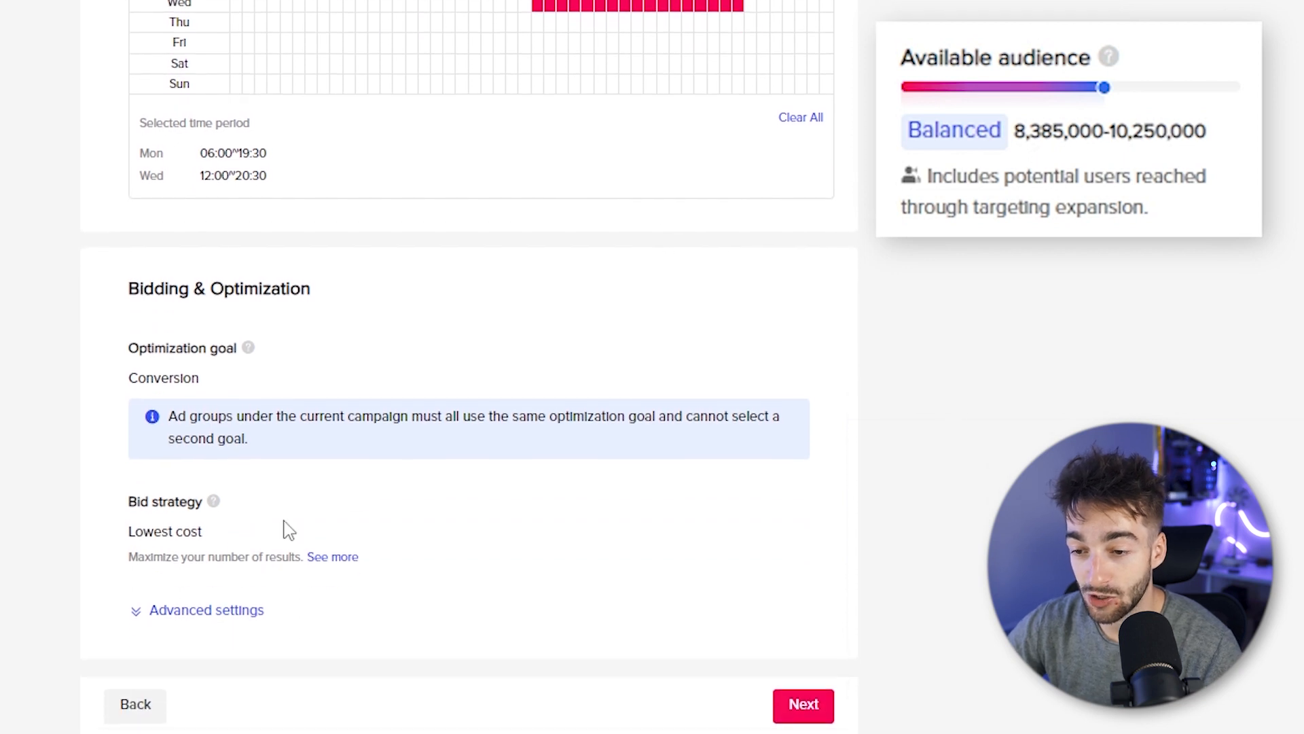
{"action": "left_click", "coordinate": [171, 610]}
{"action": "scroll", "coordinate": [422, 399], "scroll_direction": "down", "scroll_amount": 4}
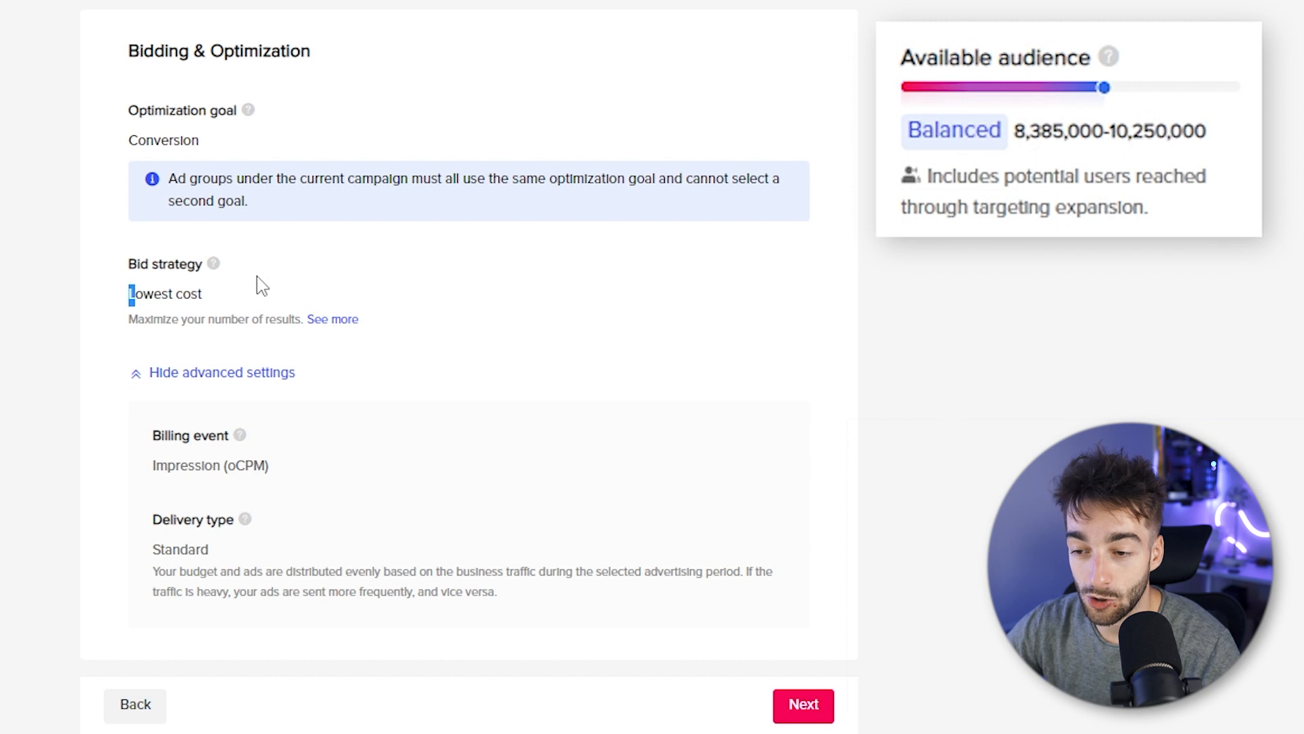
{"action": "left_click", "coordinate": [800, 707]}
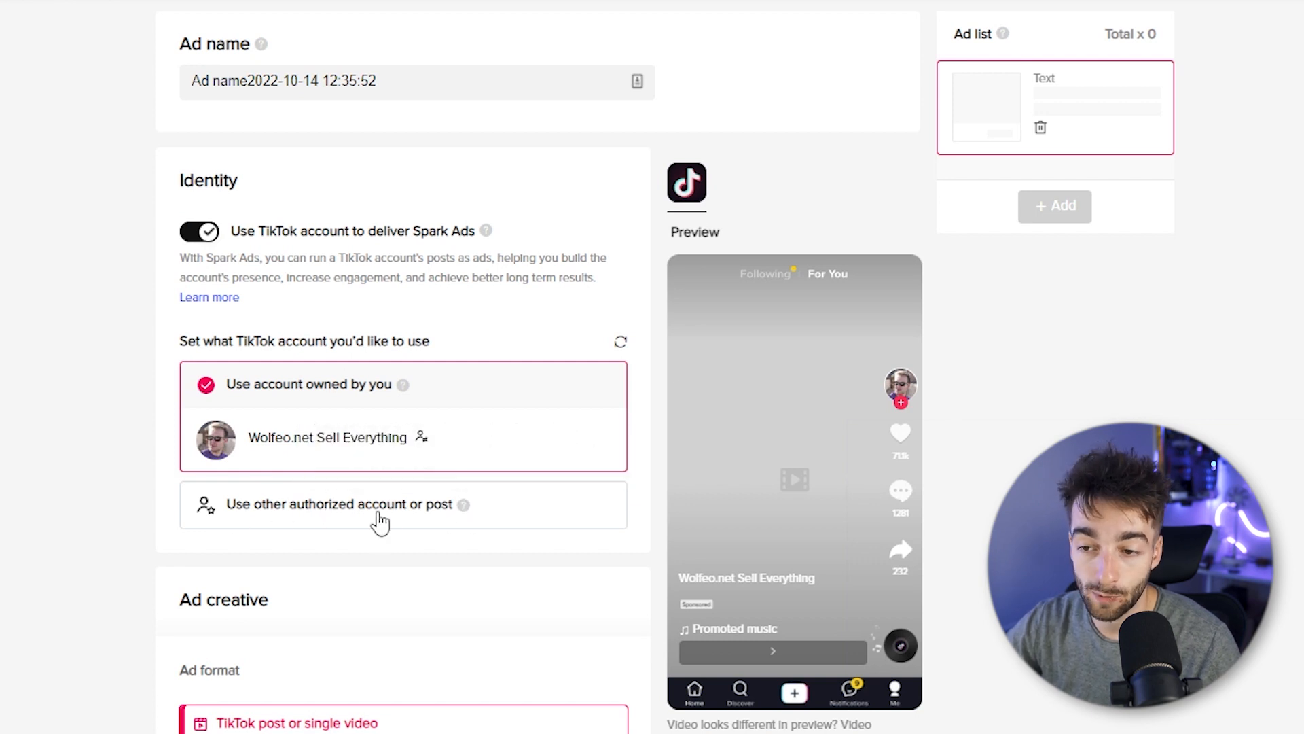
{"action": "scroll", "coordinate": [387, 475], "scroll_direction": "down", "scroll_amount": 5}
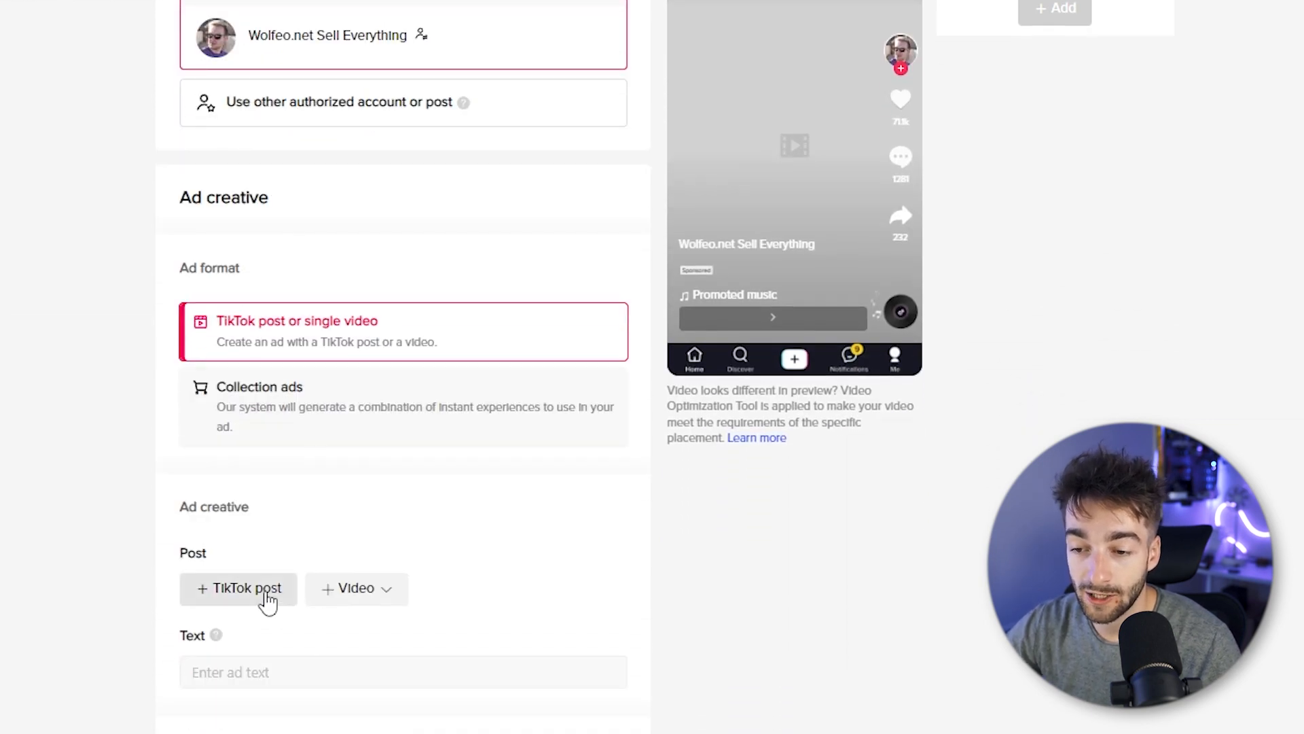
Step: Add the existing TikTok post "Can you believe this website exists?!" as the ad creative
{"action": "left_click", "coordinate": [267, 599]}
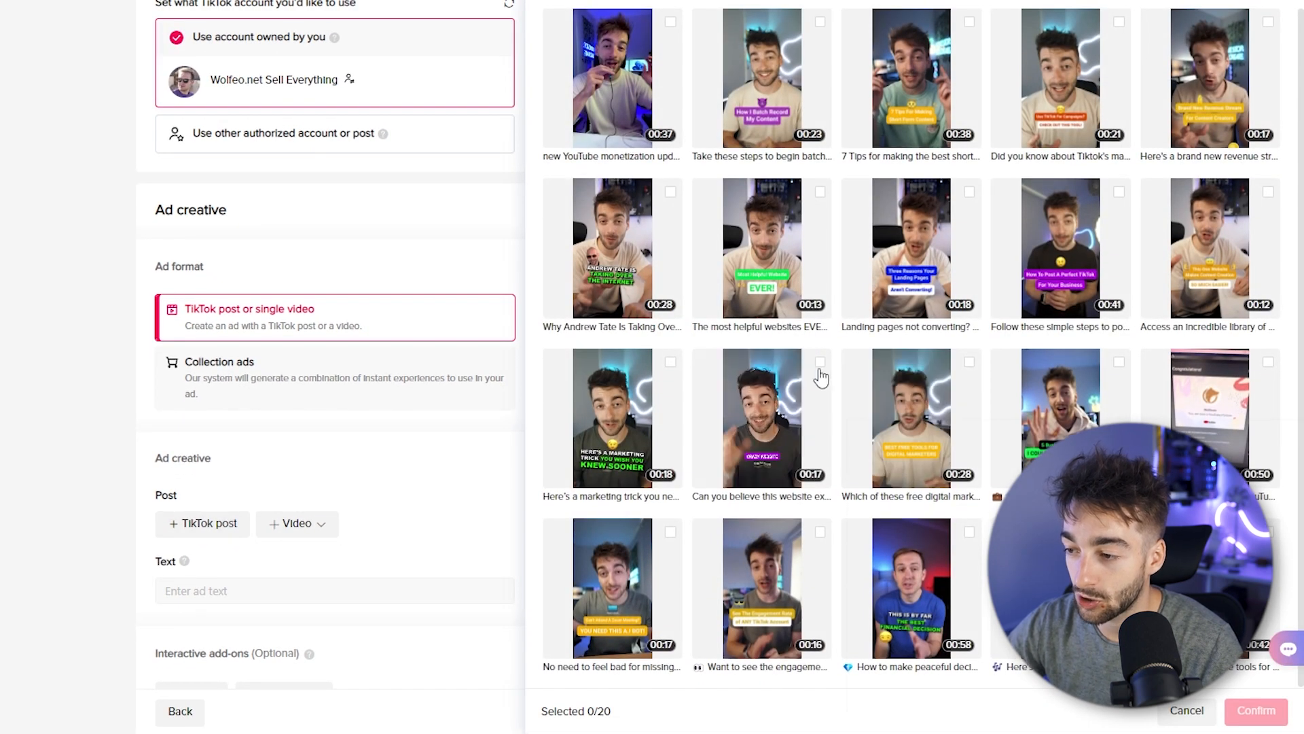
{"action": "left_click", "coordinate": [819, 373]}
{"action": "left_click", "coordinate": [1256, 711]}
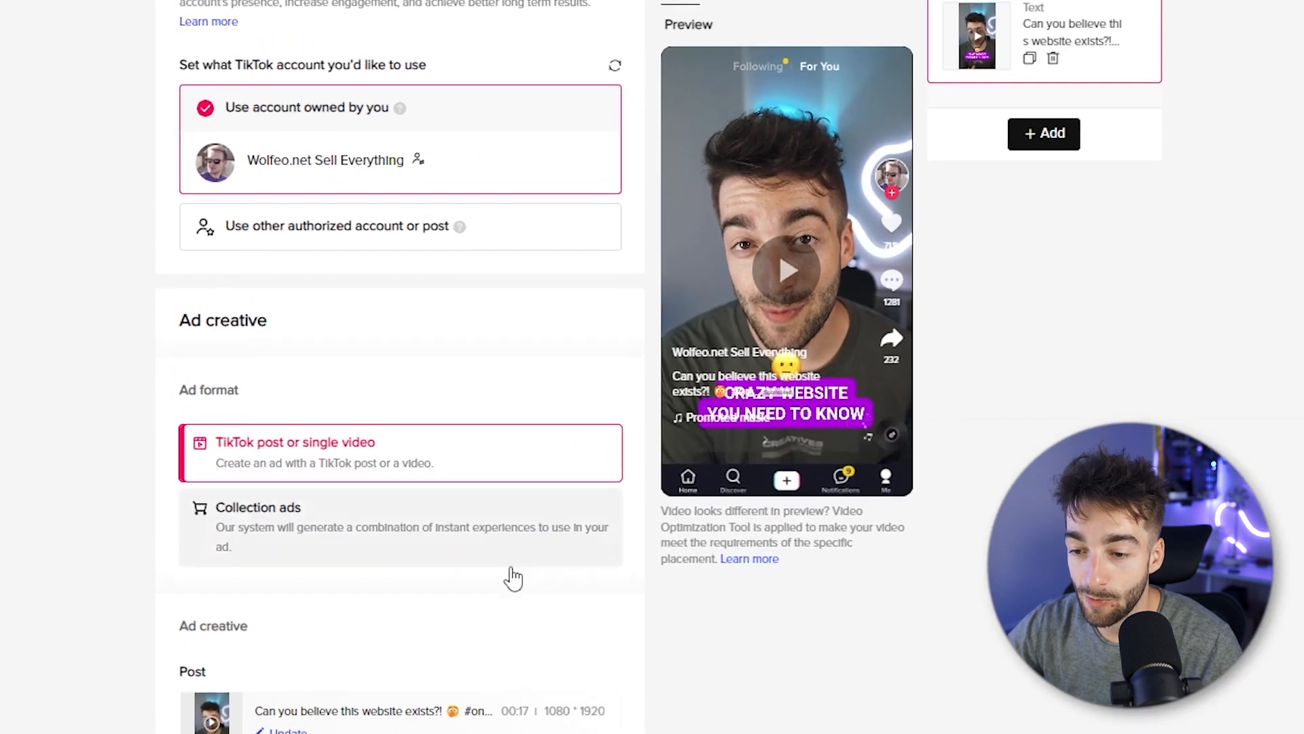
Step: Turn off Spark Ads delivery through the TikTok account and set the custom identity's display name to Wolfeo.net
{"action": "scroll", "coordinate": [784, 434], "scroll_direction": "up", "scroll_amount": 4}
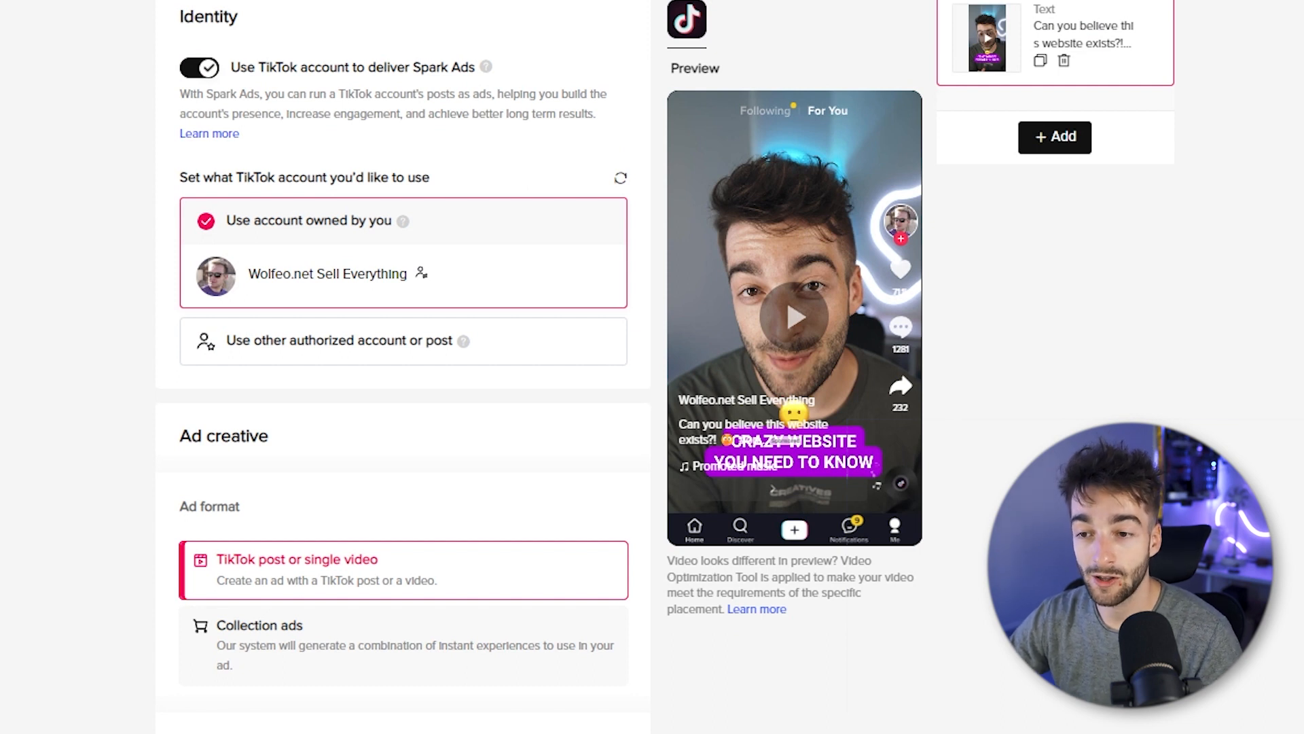
{"action": "left_click", "coordinate": [200, 69]}
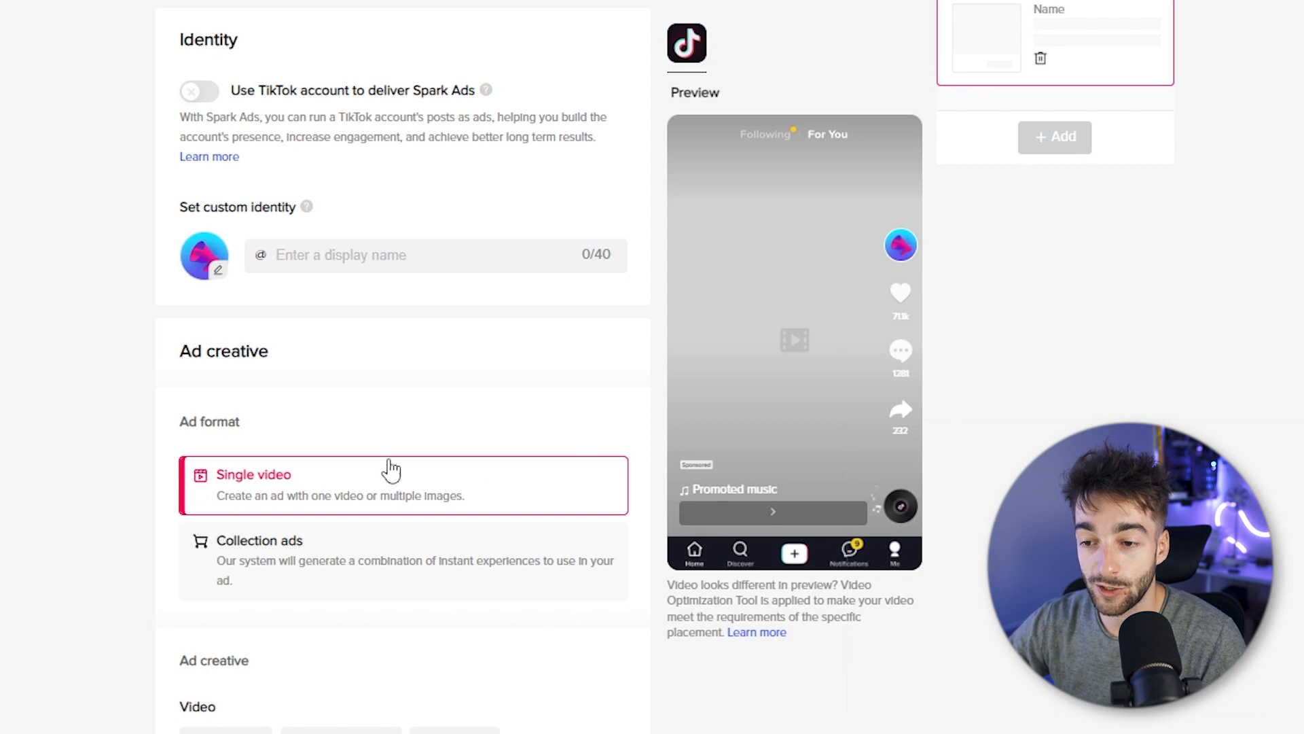
{"action": "left_click", "coordinate": [380, 248]}
{"action": "type", "text": "Wolfeo.net"}
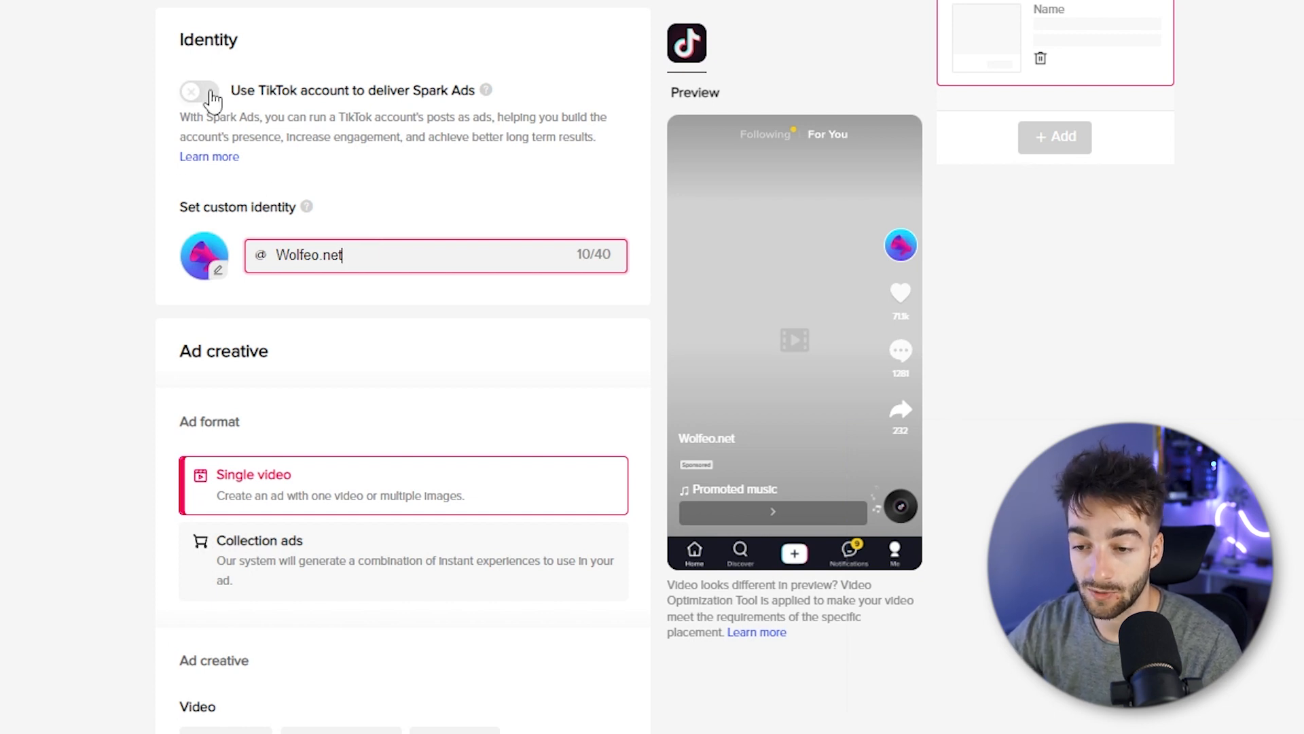
Step: Review the video, text and interactive add-on options for the custom identity, and turn Spark Ads delivery back on
{"action": "scroll", "coordinate": [561, 289], "scroll_direction": "down", "scroll_amount": 3}
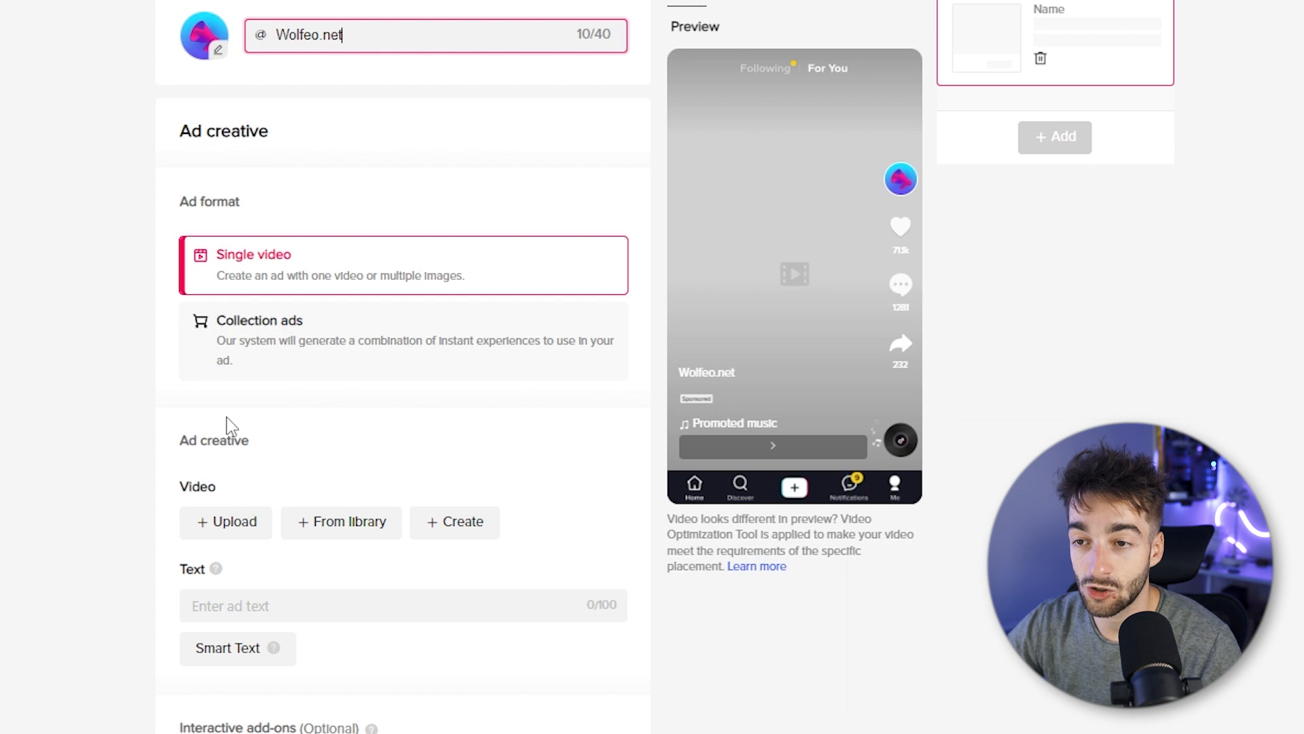
{"action": "scroll", "coordinate": [417, 343], "scroll_direction": "down", "scroll_amount": 2}
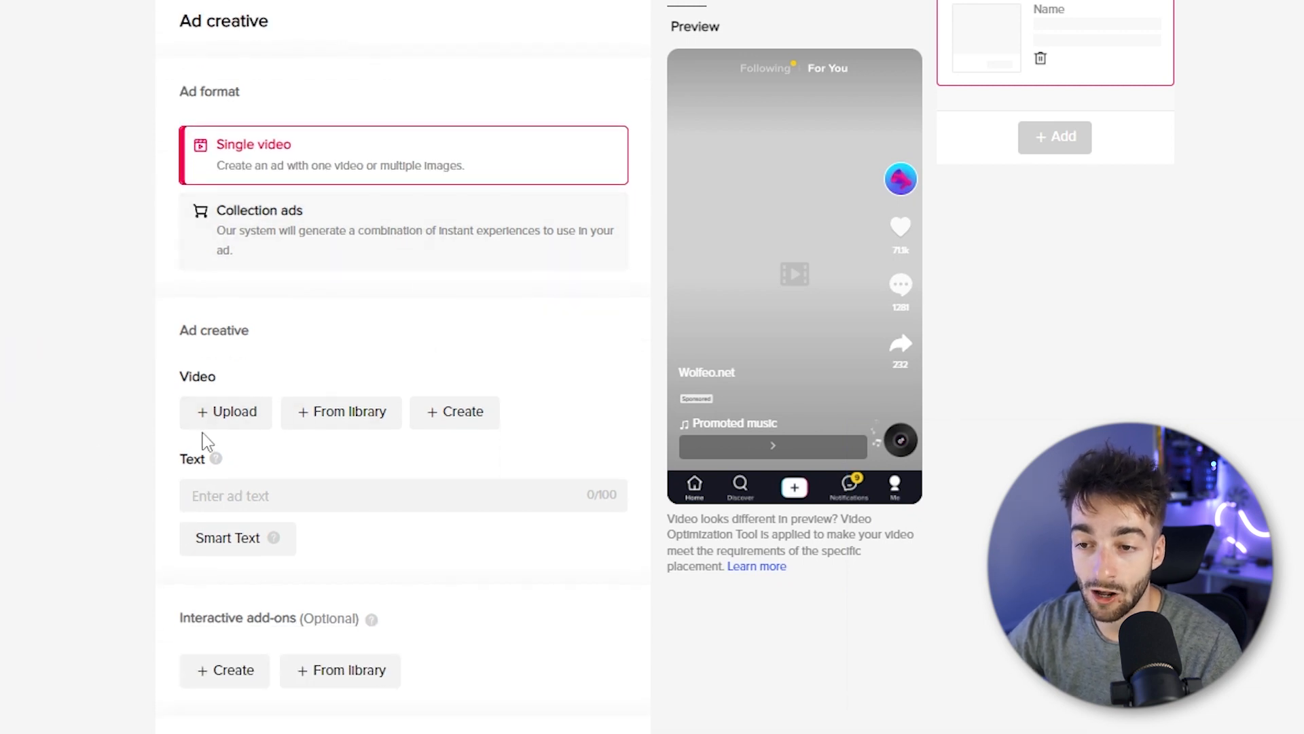
{"action": "scroll", "coordinate": [265, 526], "scroll_direction": "down", "scroll_amount": 3}
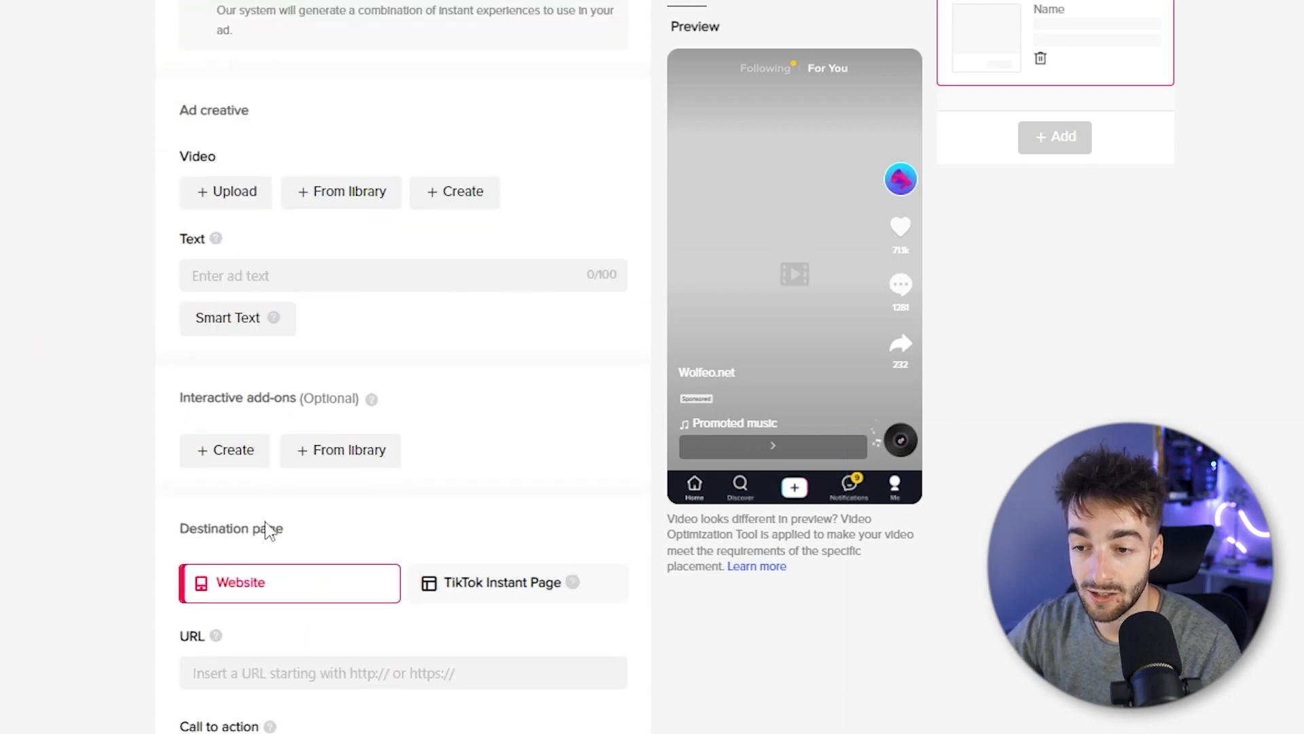
{"action": "mouse_move", "coordinate": [370, 399]}
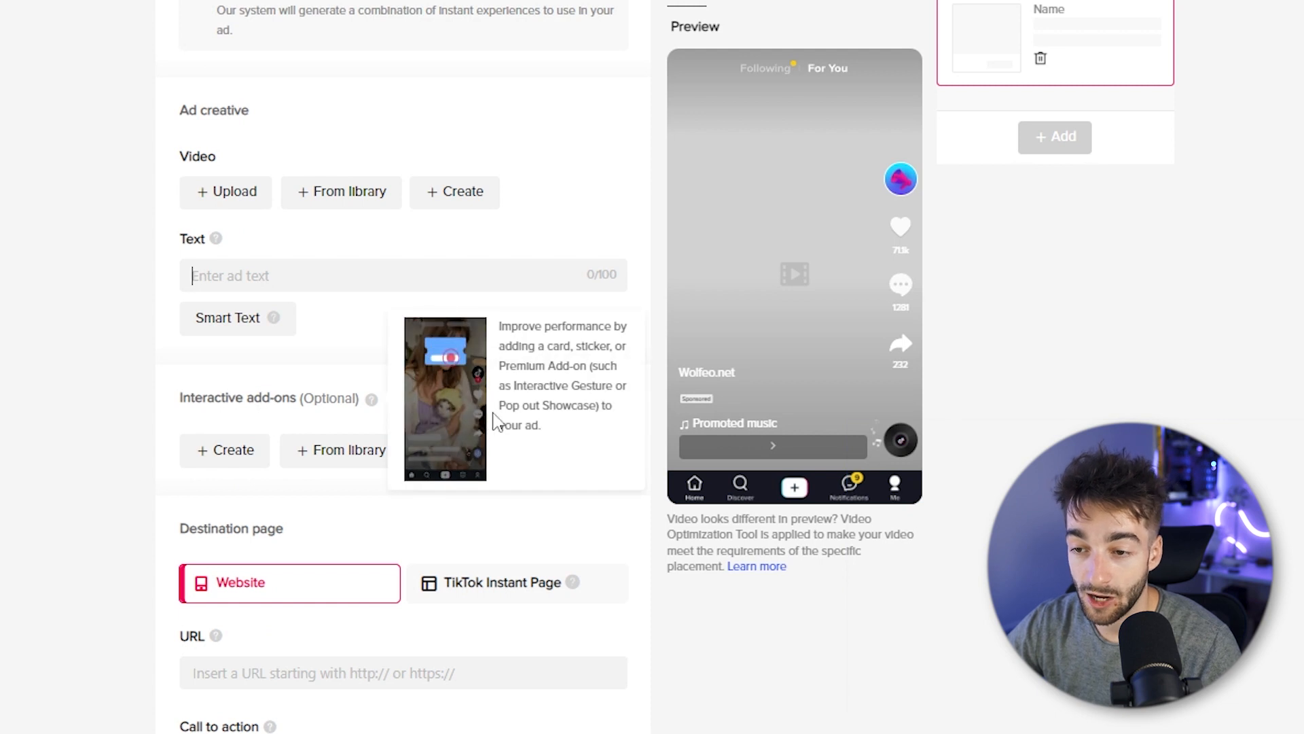
{"action": "scroll", "coordinate": [418, 385], "scroll_direction": "down", "scroll_amount": 3}
{"action": "scroll", "coordinate": [395, 395], "scroll_direction": "up", "scroll_amount": 12}
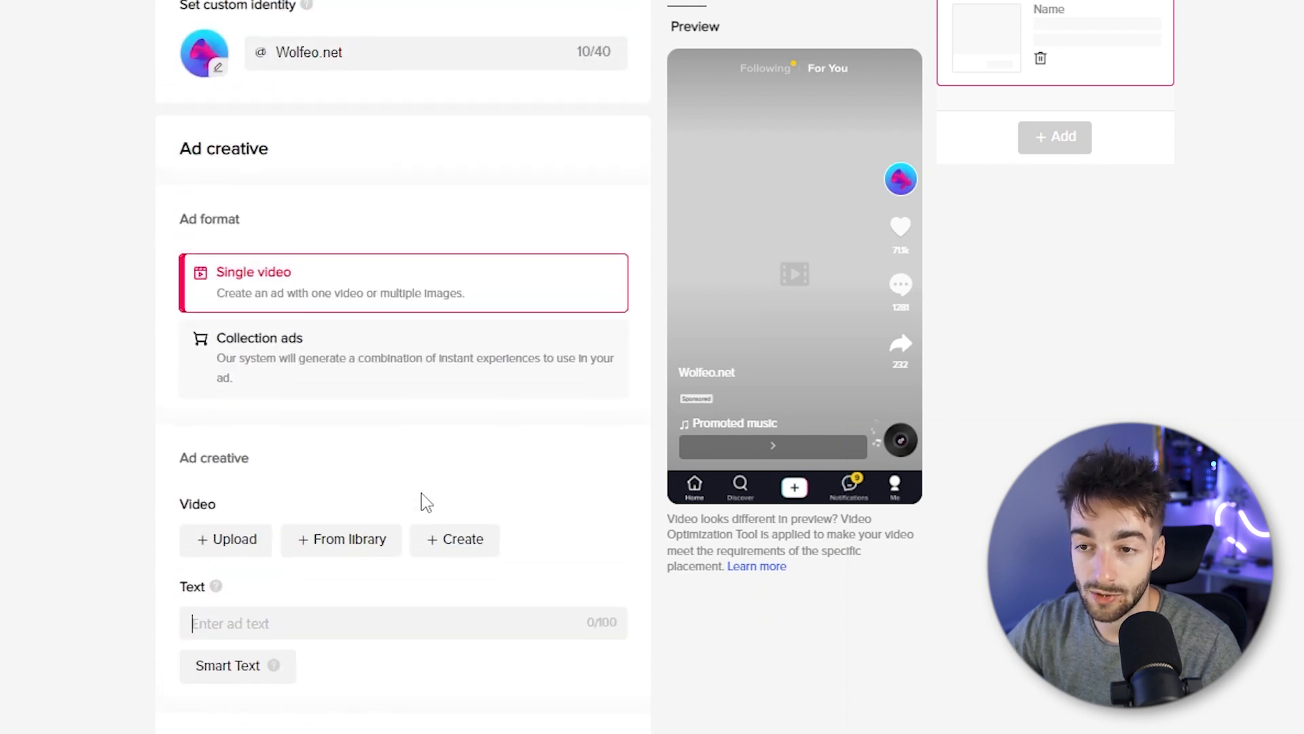
{"action": "left_click", "coordinate": [199, 201]}
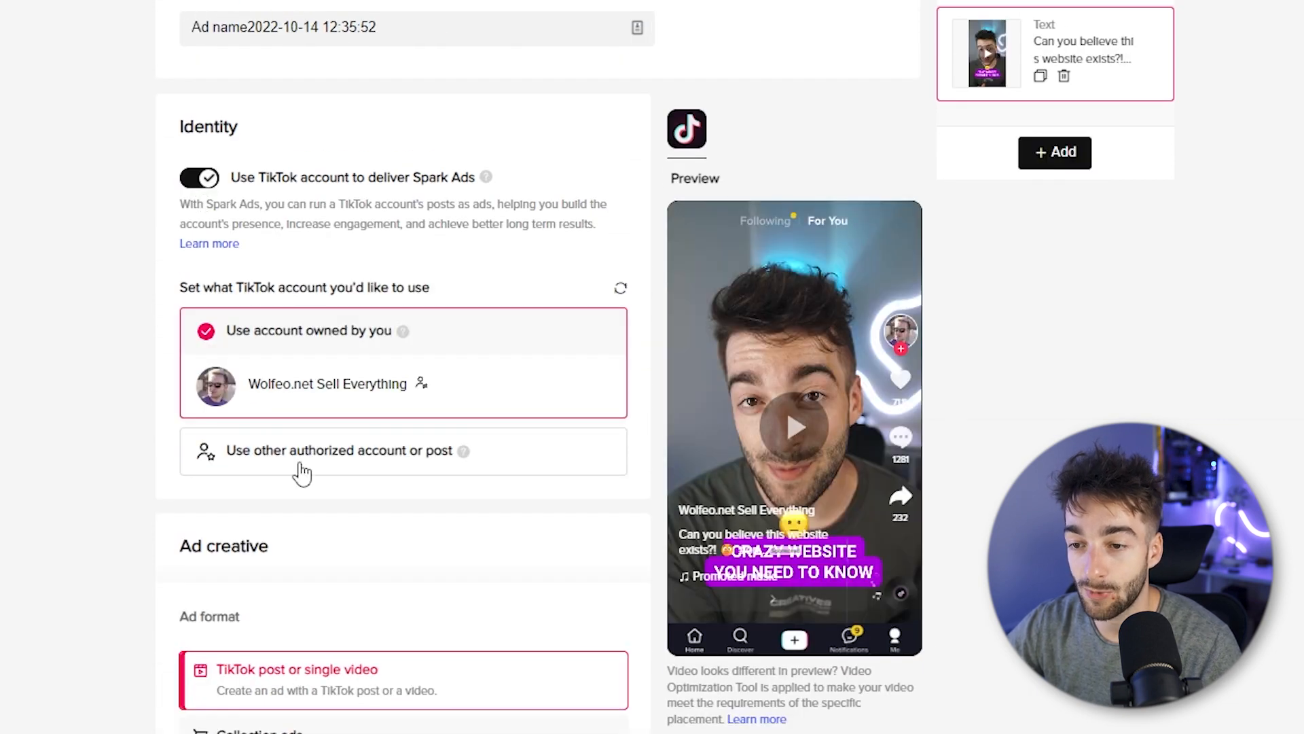
{"action": "scroll", "coordinate": [332, 672], "scroll_direction": "down", "scroll_amount": 6}
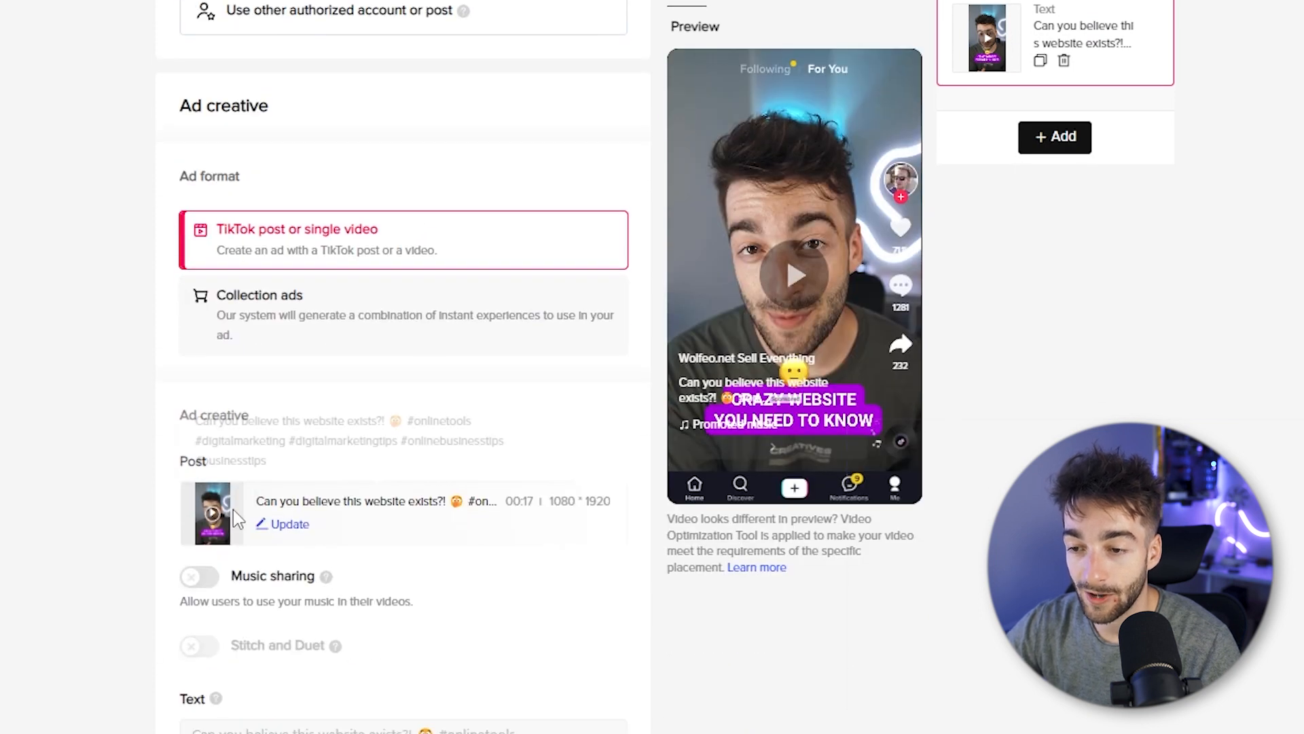
{"action": "scroll", "coordinate": [494, 531], "scroll_direction": "down", "scroll_amount": 8}
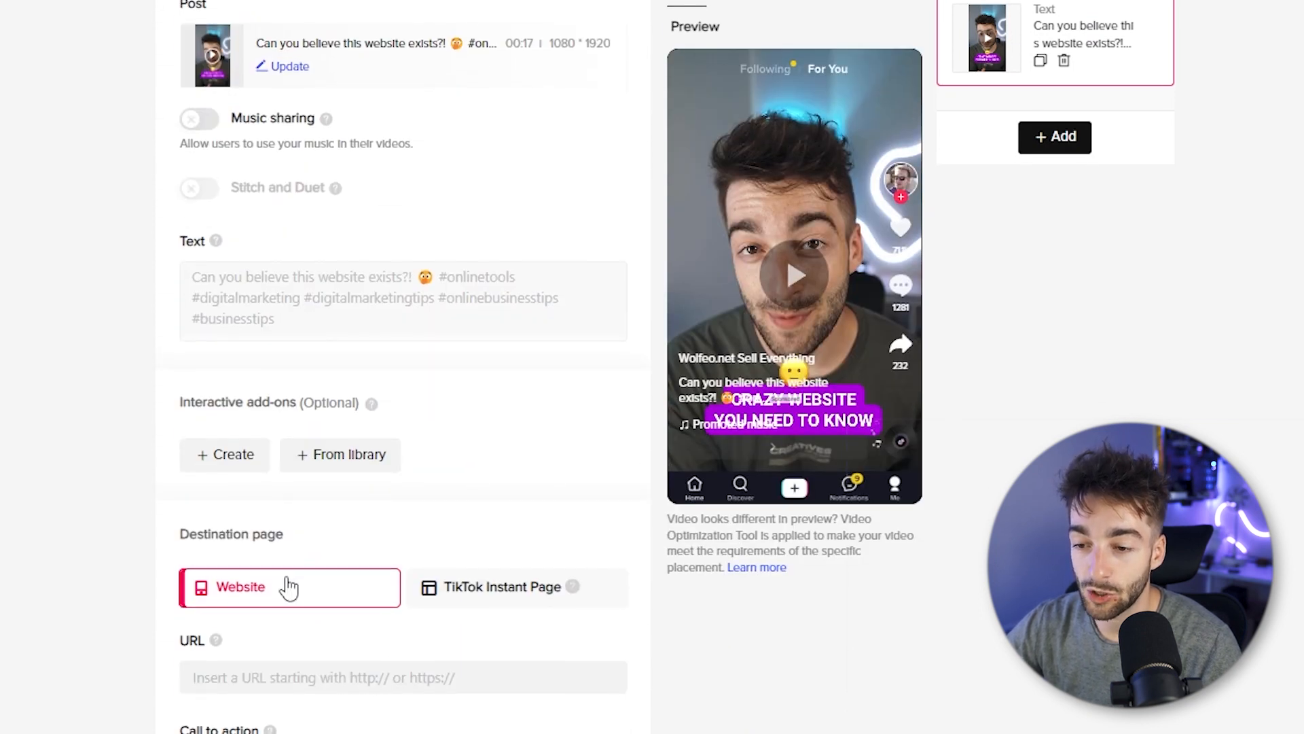
{"action": "left_click", "coordinate": [287, 584]}
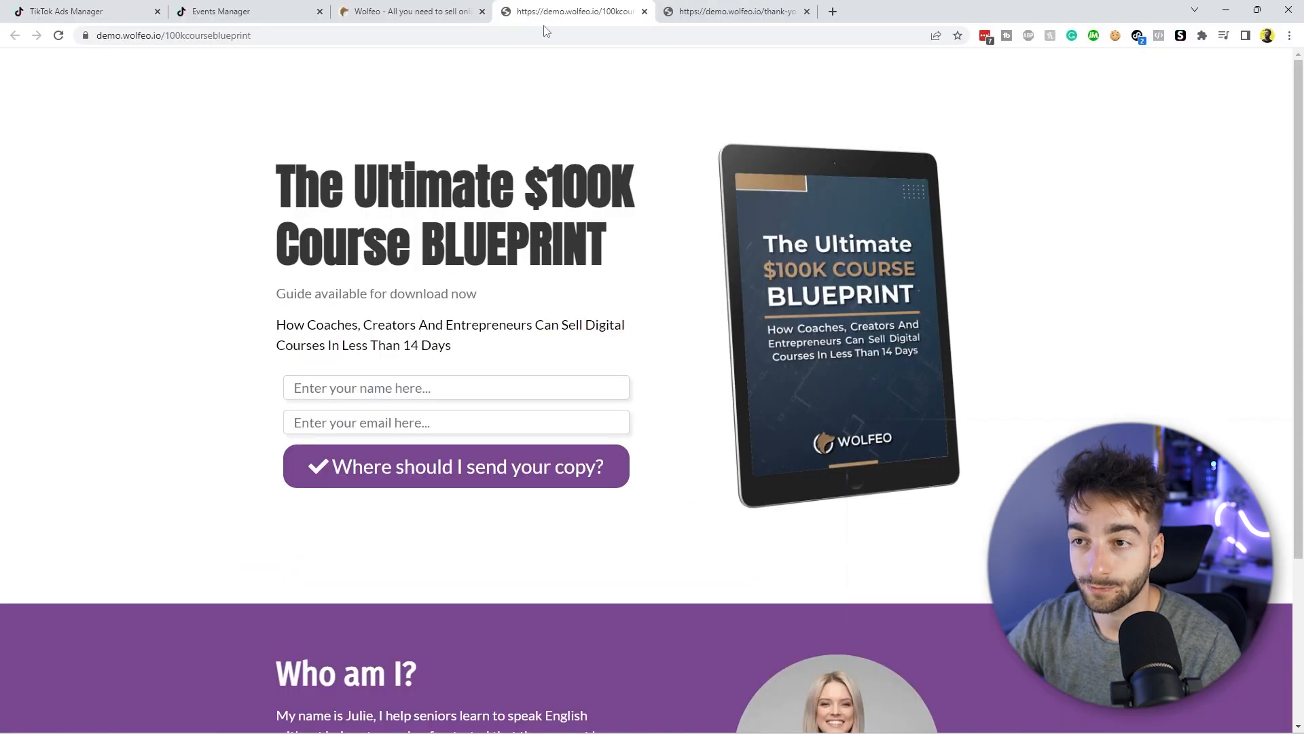
{"action": "left_click", "coordinate": [495, 35]}
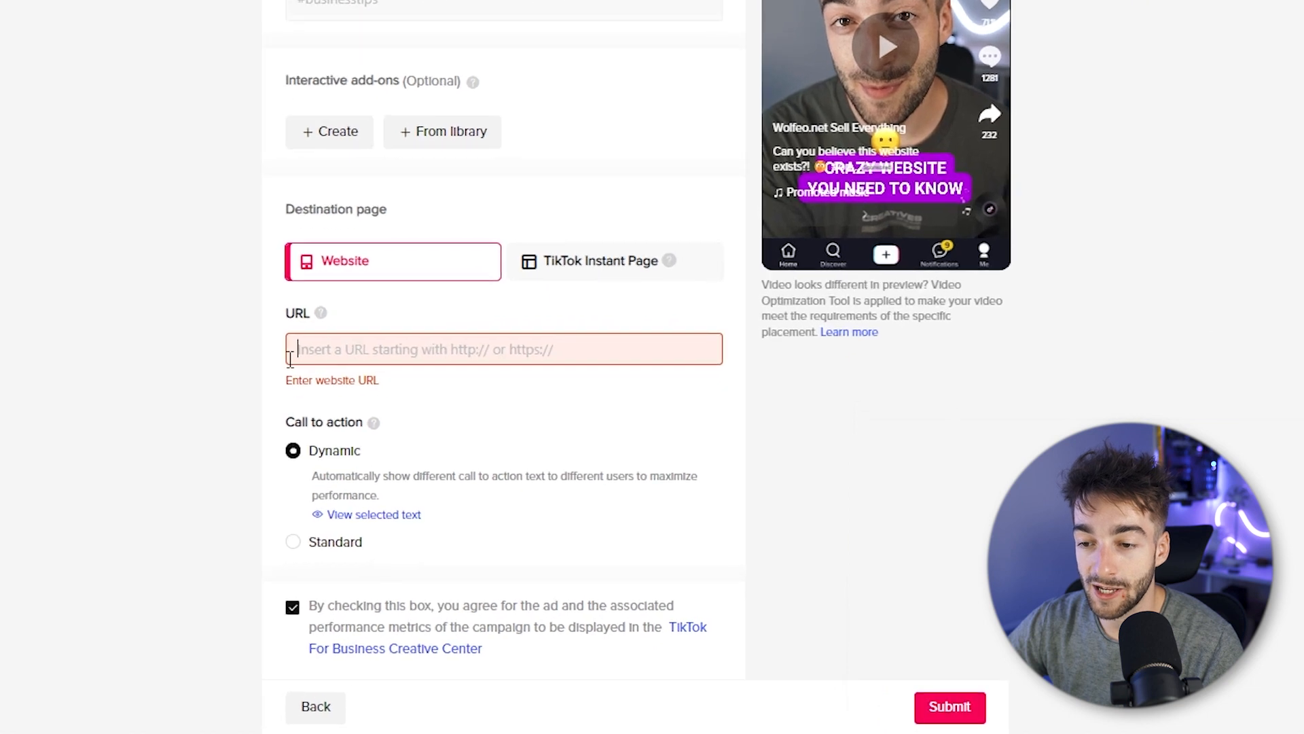
{"action": "type", "text": "https://demo.wolfeo.io/100kcourseblueprint"}
{"action": "left_click", "coordinate": [700, 294]}
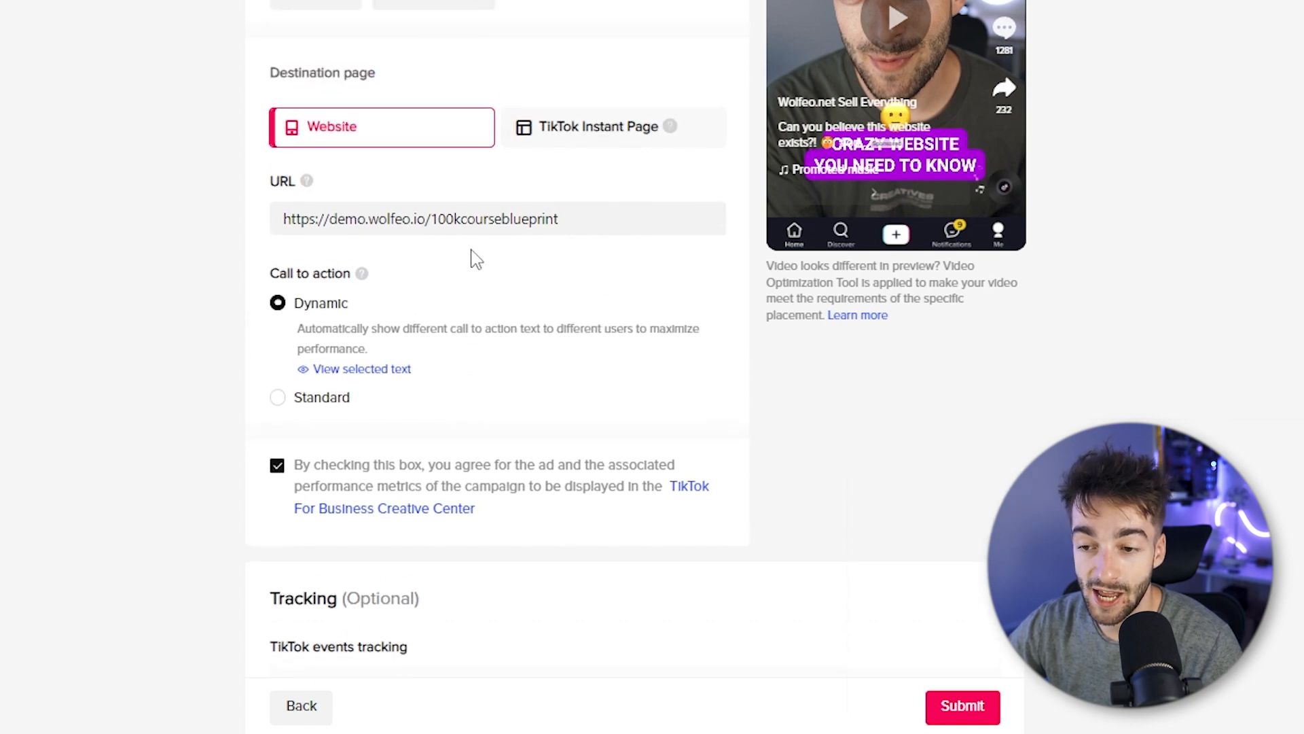
Step: Switch the call to action from dynamic to standard and set its text to "Sign up"
{"action": "scroll", "coordinate": [475, 256], "scroll_direction": "down", "scroll_amount": 2}
{"action": "left_click", "coordinate": [330, 291]}
{"action": "left_click", "coordinate": [457, 265]}
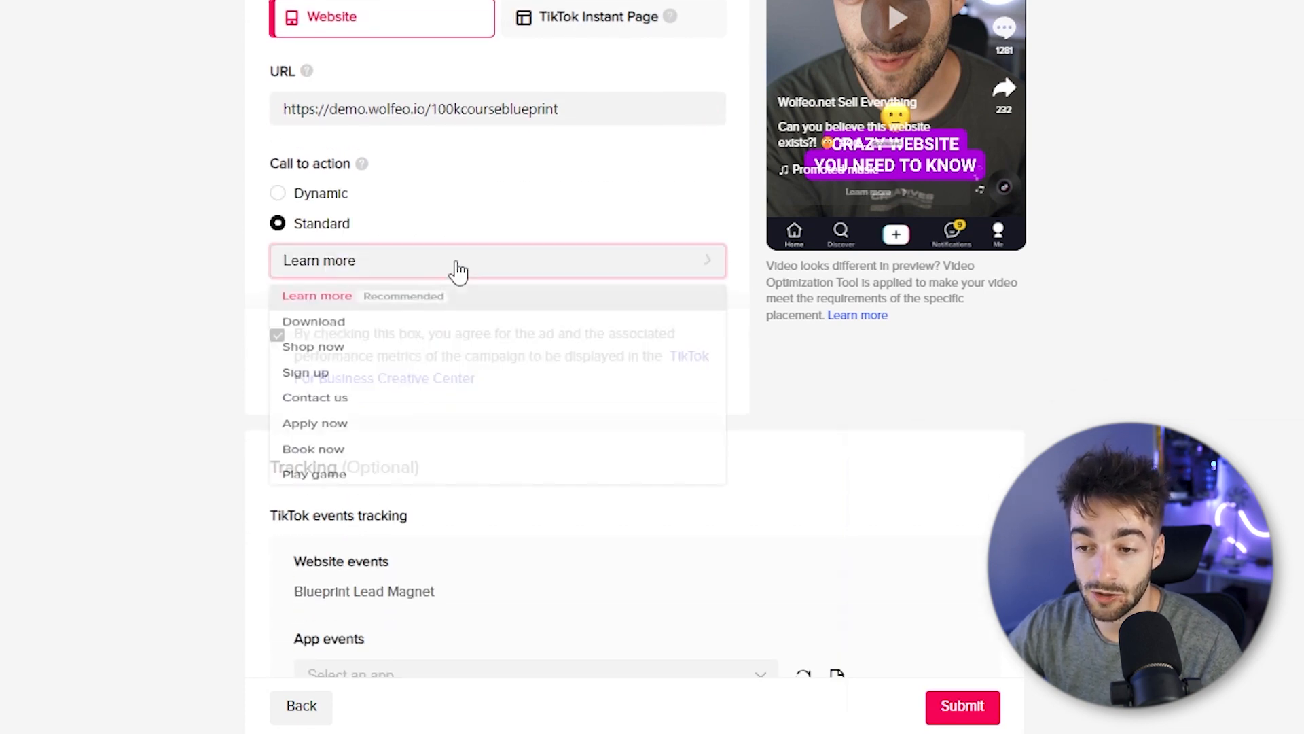
{"action": "scroll", "coordinate": [352, 469], "scroll_direction": "down", "scroll_amount": 5}
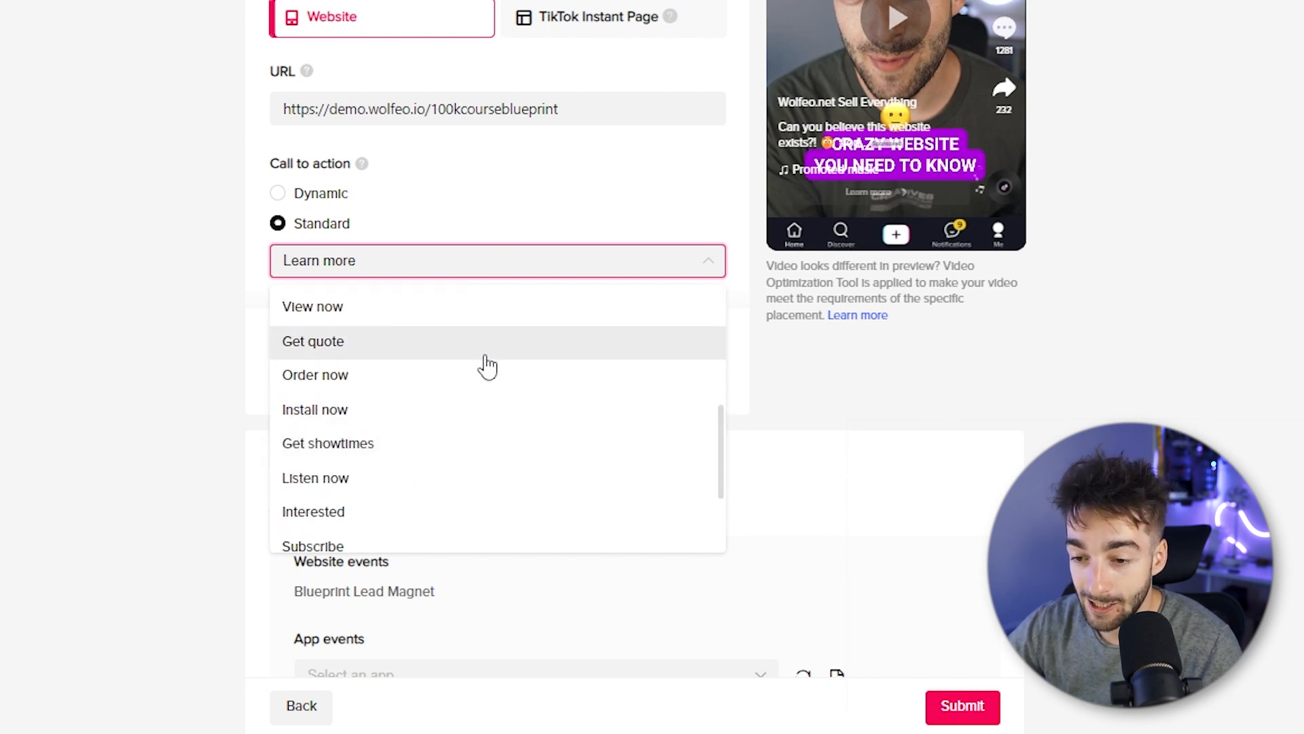
{"action": "scroll", "coordinate": [488, 367], "scroll_direction": "down", "scroll_amount": 3}
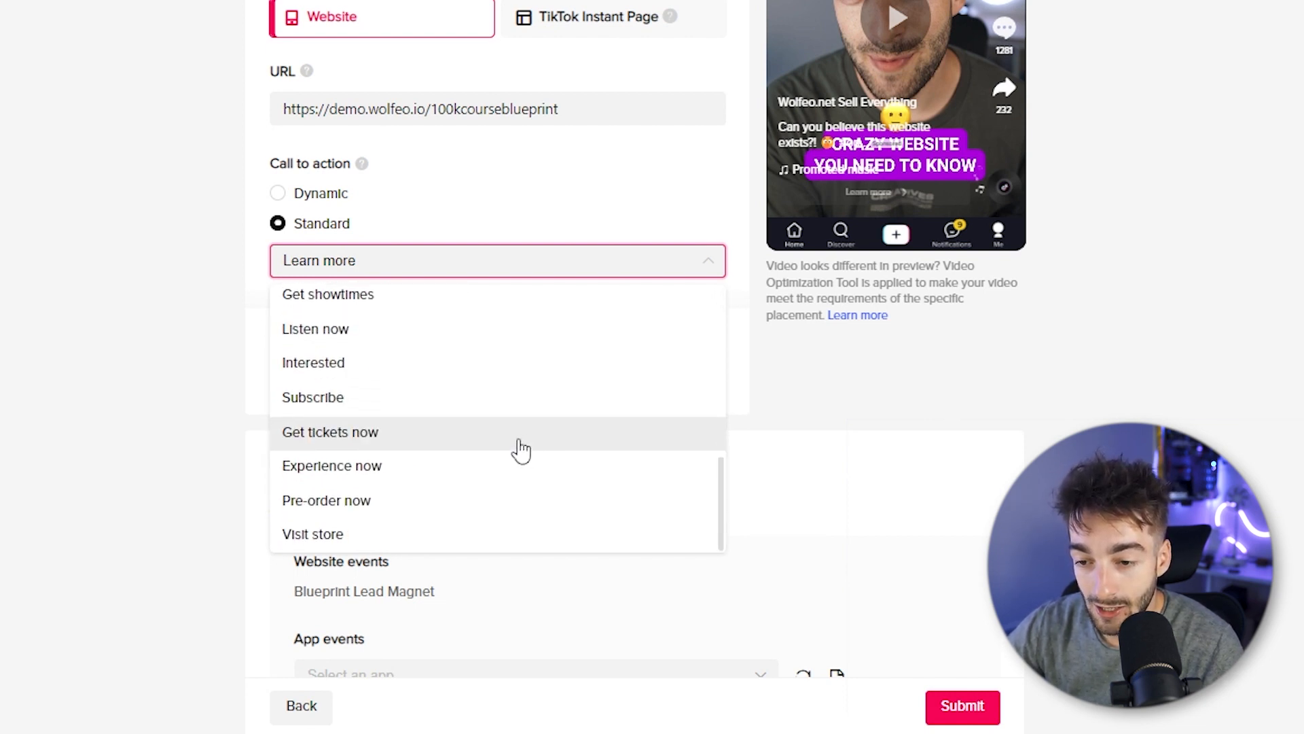
{"action": "scroll", "coordinate": [521, 448], "scroll_direction": "up", "scroll_amount": 3}
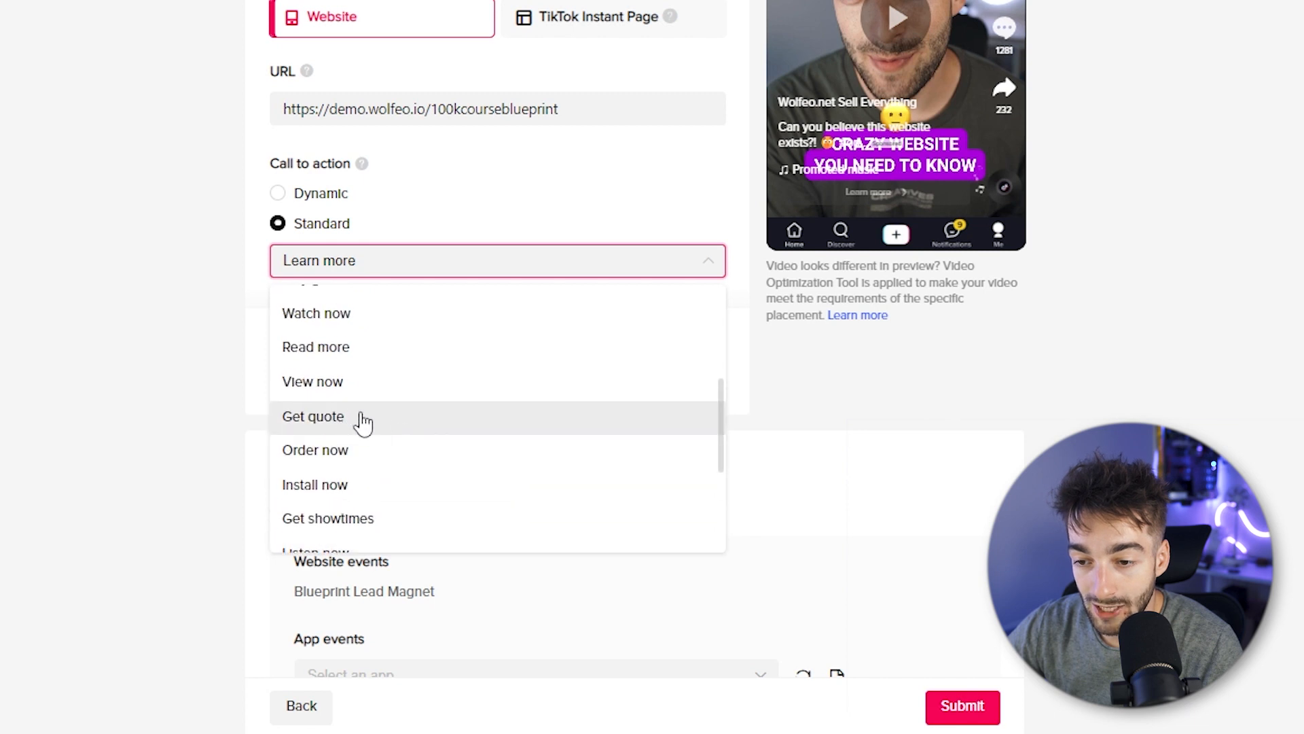
{"action": "scroll", "coordinate": [408, 435], "scroll_direction": "up", "scroll_amount": 2}
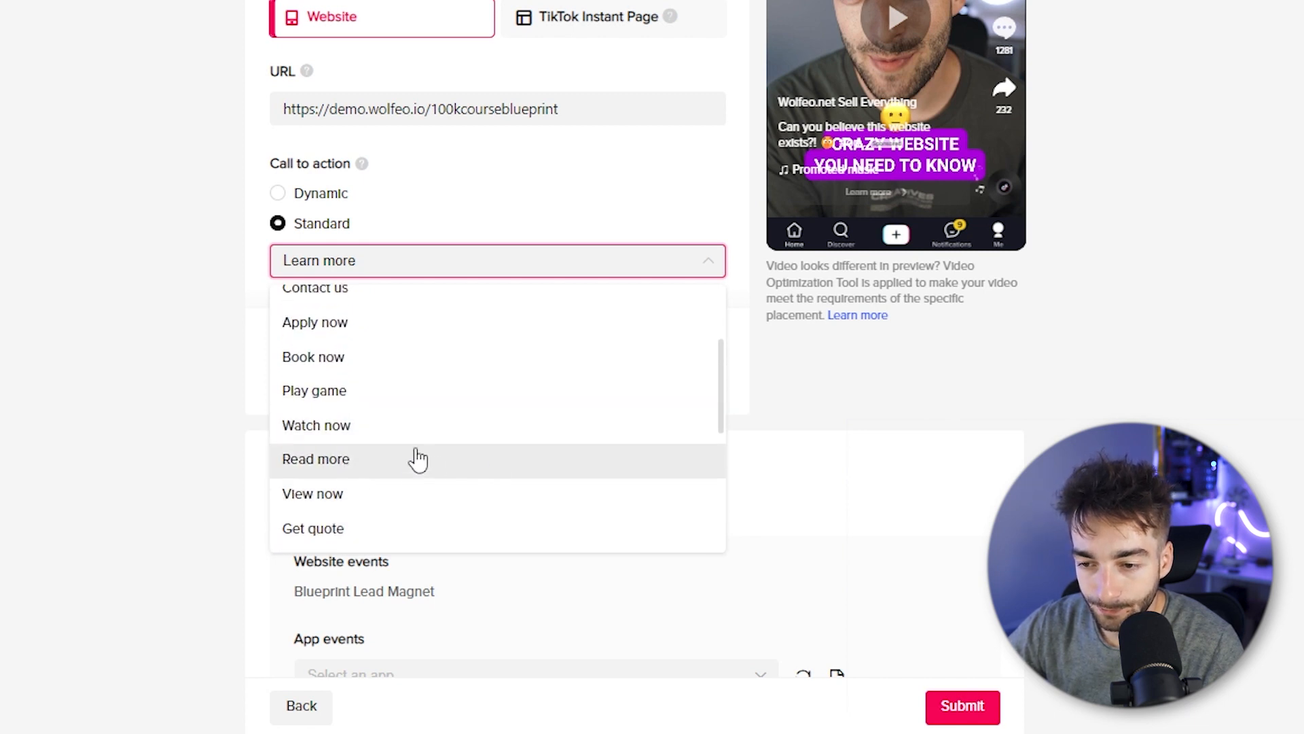
{"action": "scroll", "coordinate": [418, 459], "scroll_direction": "up", "scroll_amount": 2}
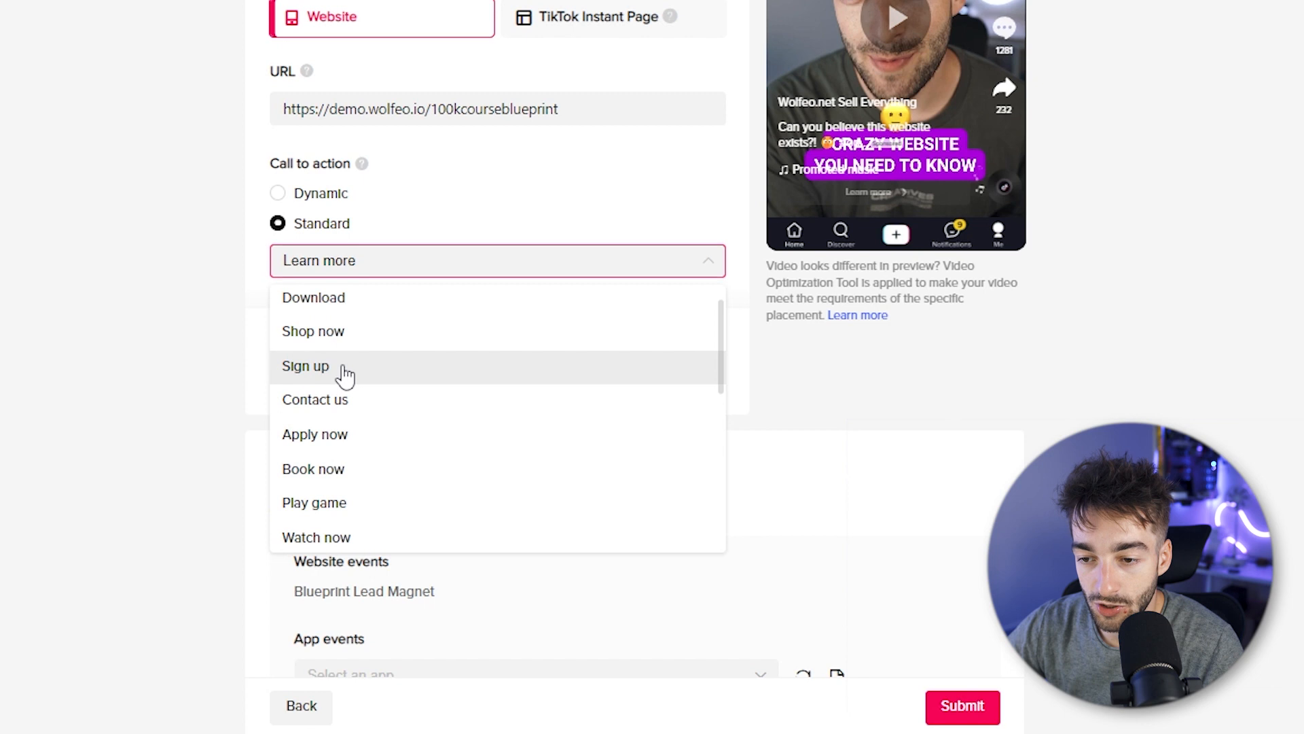
{"action": "left_click", "coordinate": [345, 374]}
Step: Check the ad's website event tracking, leave the third-party tracking URLs empty, and submit the ad
{"action": "scroll", "coordinate": [602, 378], "scroll_direction": "down", "scroll_amount": 5}
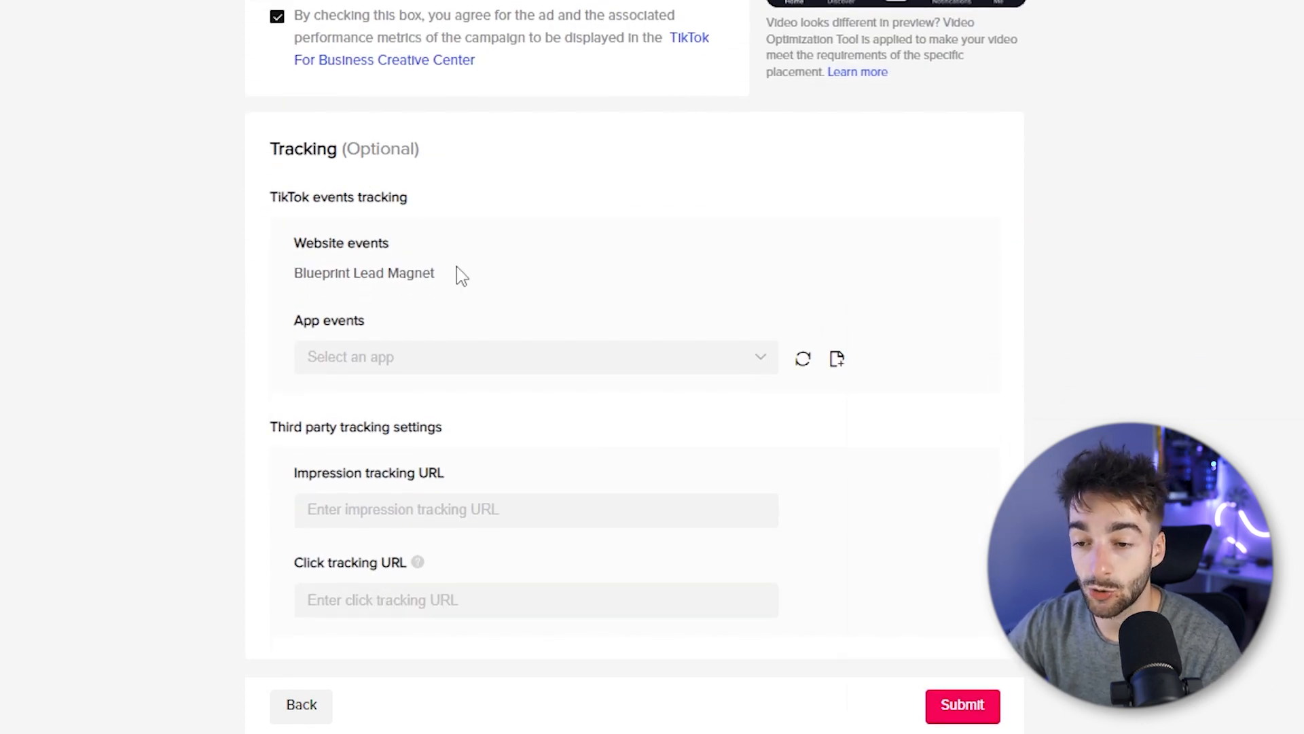
{"action": "left_click_drag", "start_coordinate": [461, 275], "coordinate": [370, 258]}
{"action": "left_click", "coordinate": [297, 248]}
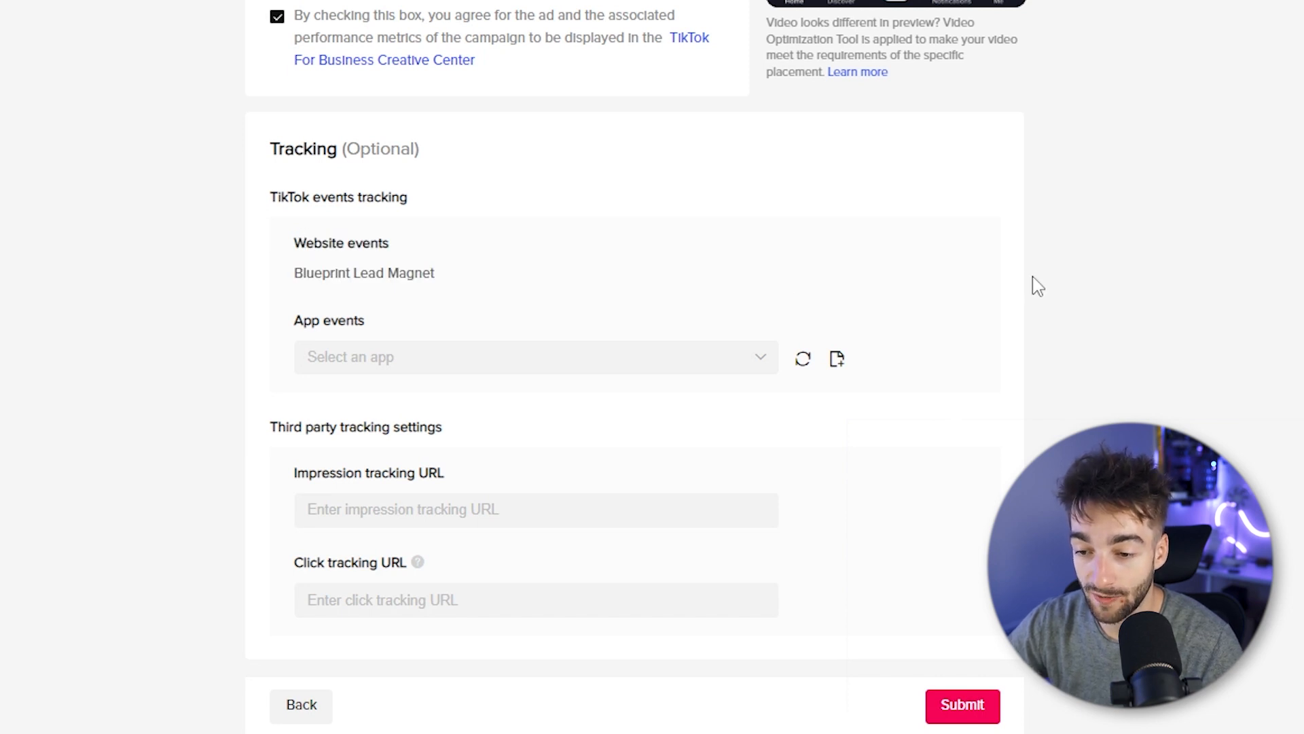
{"action": "left_click", "coordinate": [325, 506]}
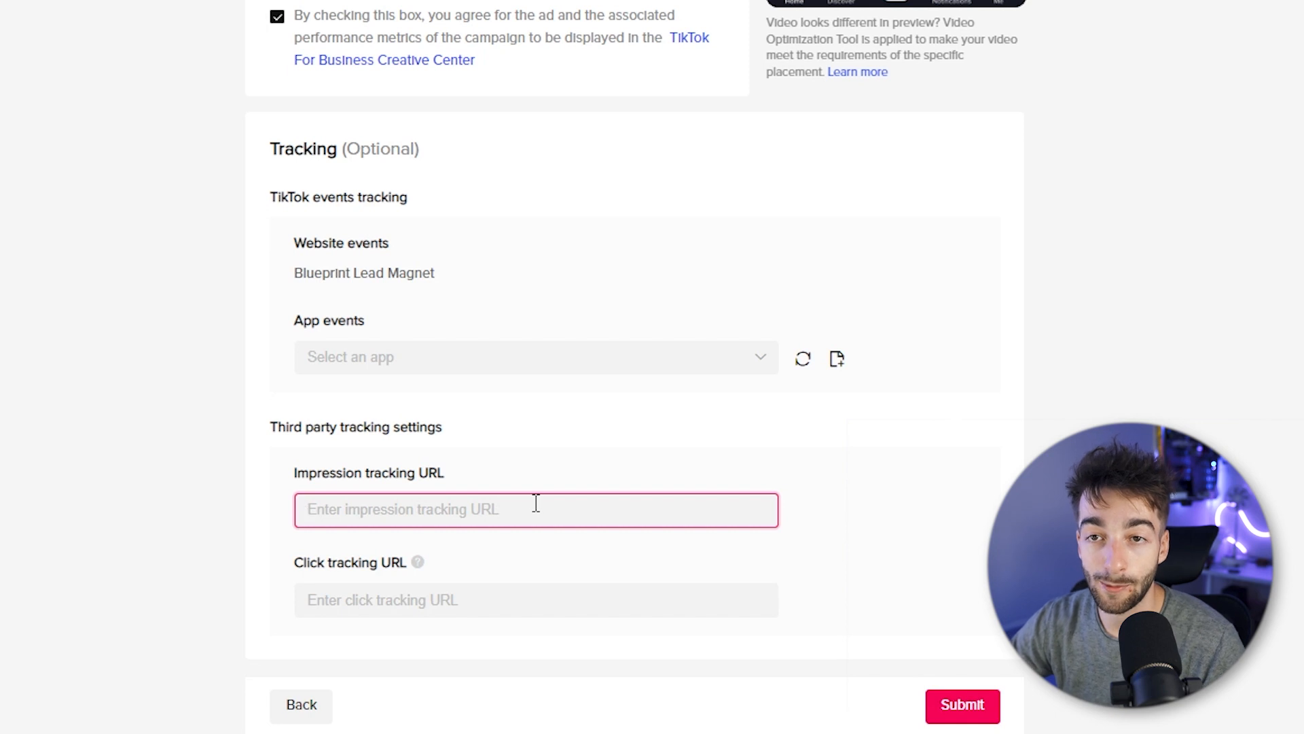
{"action": "left_click", "coordinate": [960, 710]}
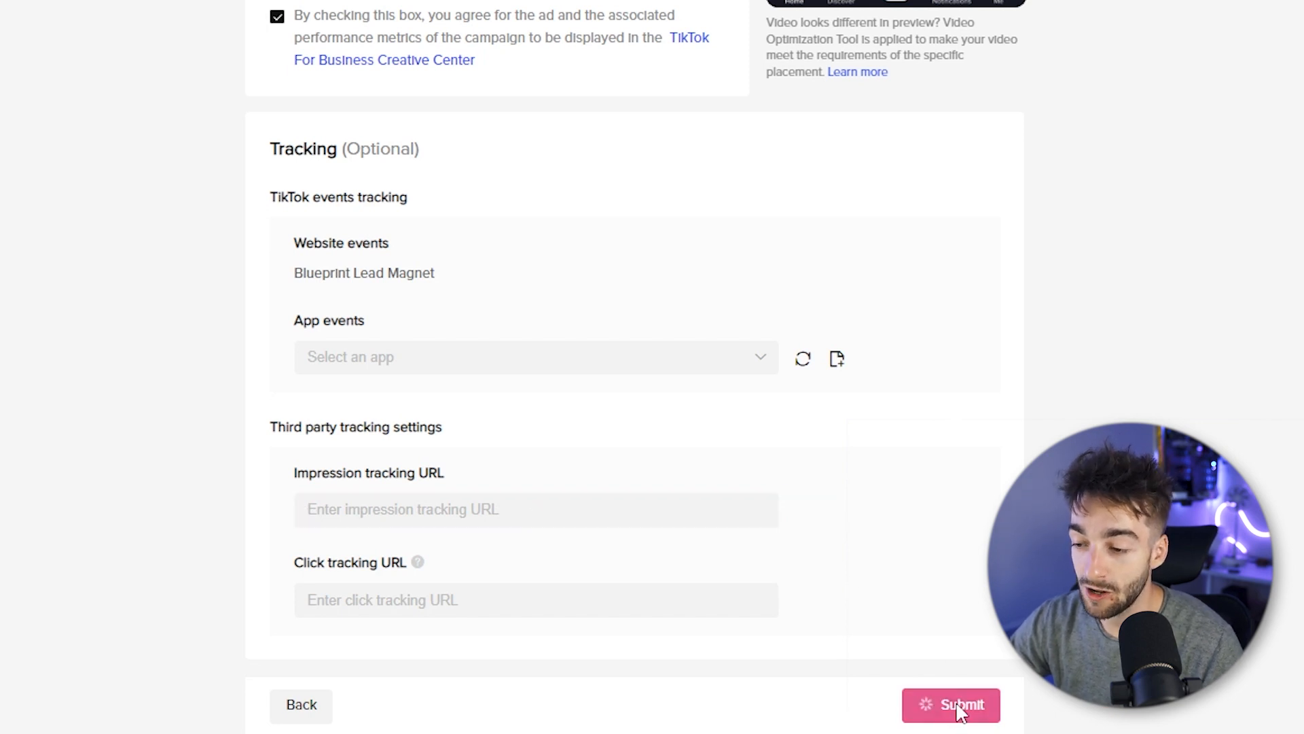